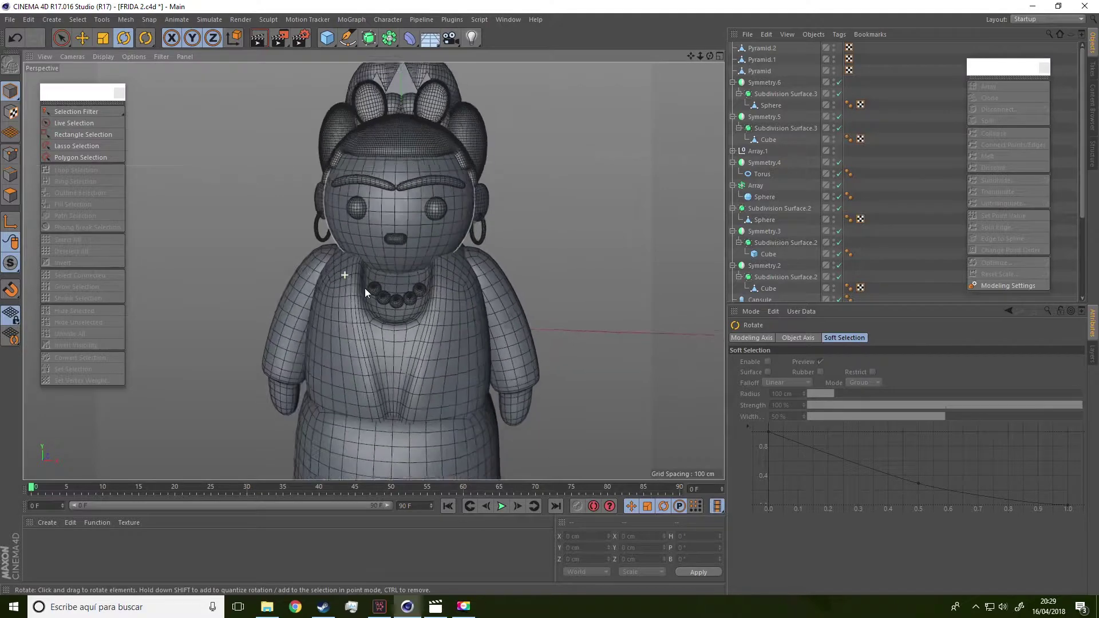
Select the Sphere mesh under the torso's Subdivision Surface and switch to polygon mode
{"action": "left_click", "coordinate": [343, 277]}
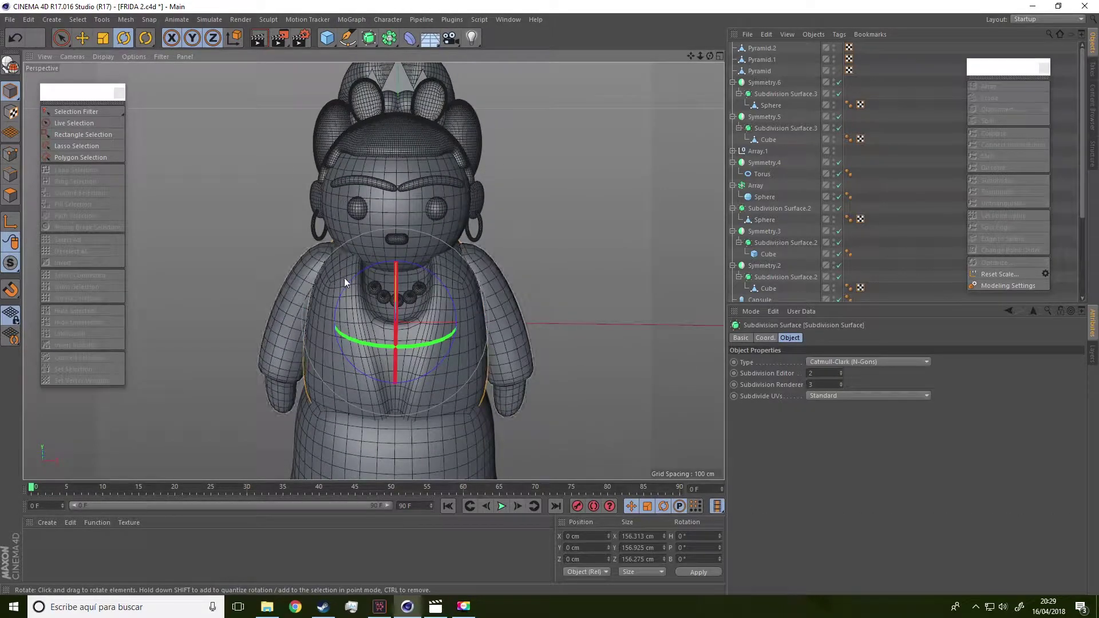
{"action": "left_click_drag", "start_coordinate": [347, 277], "coordinate": [353, 253], "text": "alt"}
{"action": "middle_click_drag", "start_coordinate": [338, 326], "coordinate": [292, 298], "text": "alt"}
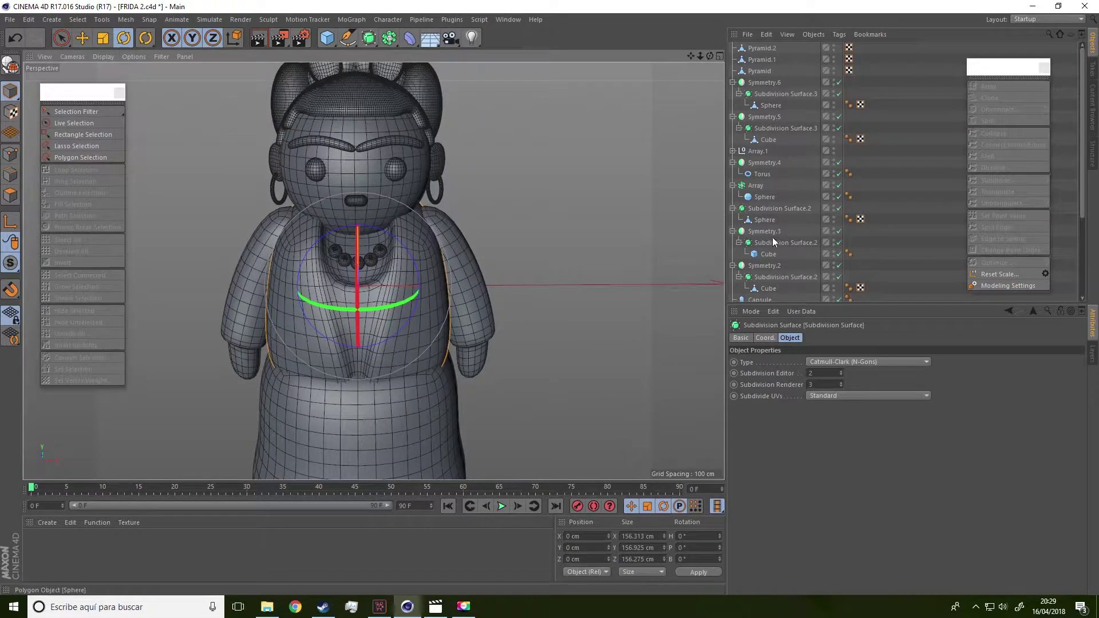
{"action": "scroll", "coordinate": [770, 234], "scroll_direction": "down", "scroll_amount": 5}
{"action": "left_click", "coordinate": [761, 296]}
{"action": "left_click_drag", "start_coordinate": [549, 294], "coordinate": [438, 240], "text": "alt"}
{"action": "left_click", "coordinate": [438, 241]}
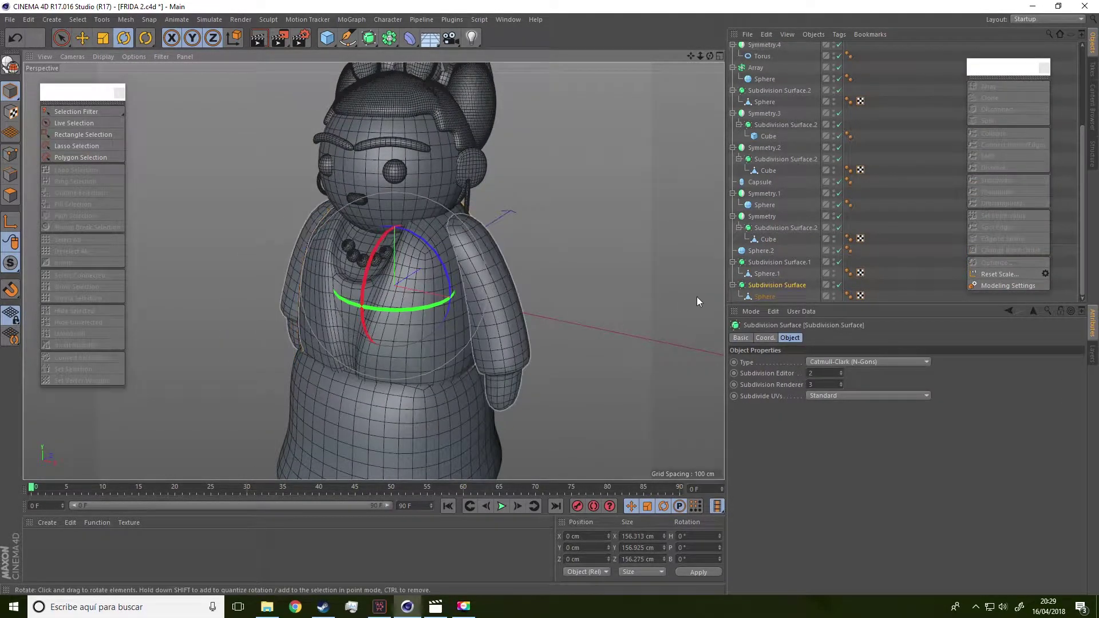
{"action": "left_click", "coordinate": [767, 297]}
{"action": "left_click", "coordinate": [11, 195]}
Select the torso polygons covering both shoulders with Live Selection, around the front, sides and back
{"action": "left_click_drag", "start_coordinate": [142, 228], "coordinate": [202, 224], "text": "alt"}
{"action": "right_click_drag", "start_coordinate": [201, 225], "coordinate": [221, 210], "text": "alt"}
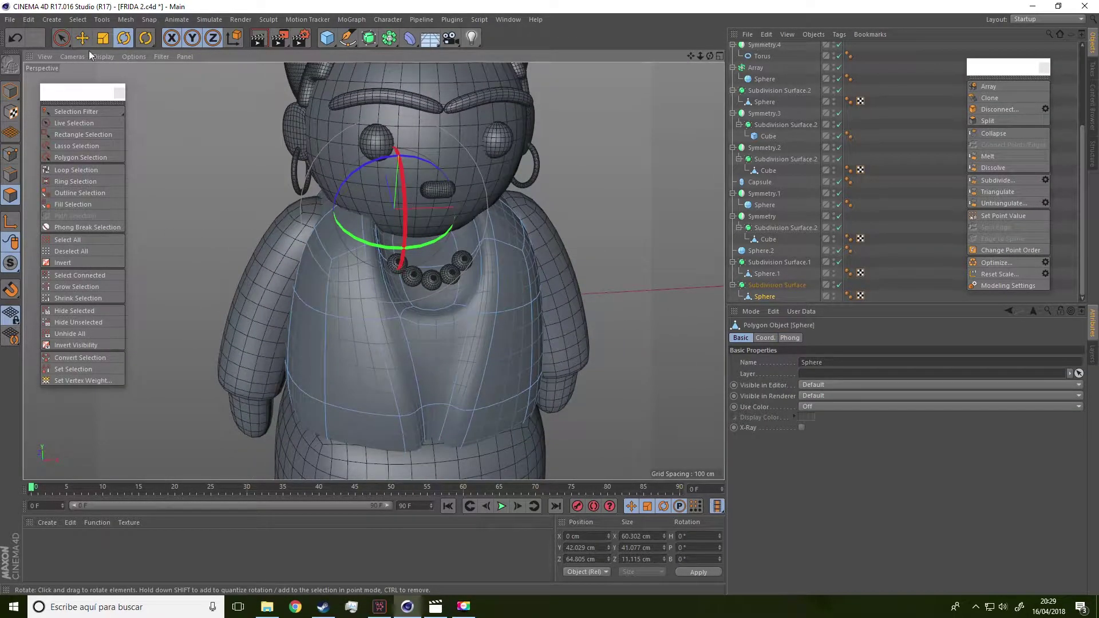
{"action": "key", "text": "9"}
{"action": "mouse_move", "coordinate": [345, 236]}
{"action": "left_mouse_down"}
{"action": "mouse_move", "coordinate": [335, 267]}
{"action": "mouse_move", "coordinate": [311, 212]}
{"action": "mouse_move", "coordinate": [314, 245]}
{"action": "mouse_move", "coordinate": [513, 260]}
{"action": "mouse_move", "coordinate": [506, 284]}
{"action": "mouse_move", "coordinate": [397, 290]}
{"action": "mouse_move", "coordinate": [405, 255]}
{"action": "mouse_move", "coordinate": [365, 280]}
{"action": "mouse_move", "coordinate": [252, 275]}
{"action": "mouse_move", "coordinate": [249, 235]}
{"action": "mouse_move", "coordinate": [271, 270]}
{"action": "mouse_move", "coordinate": [301, 267]}
{"action": "mouse_move", "coordinate": [465, 318]}
{"action": "mouse_move", "coordinate": [385, 258]}
{"action": "mouse_move", "coordinate": [350, 294]}
{"action": "mouse_move", "coordinate": [564, 304]}
{"action": "mouse_move", "coordinate": [268, 309]}
{"action": "left_mouse_up"}
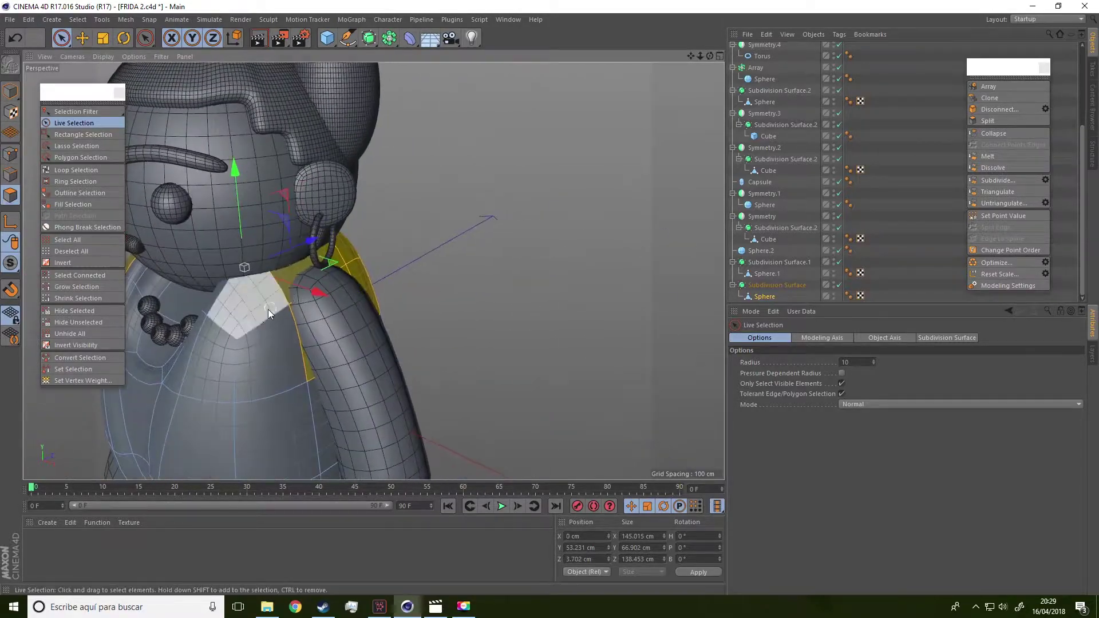
{"action": "mouse_move", "coordinate": [239, 353]}
{"action": "left_mouse_down", "text": "alt"}
{"action": "mouse_move", "coordinate": [635, 314]}
{"action": "mouse_move", "coordinate": [586, 323]}
{"action": "left_mouse_up", "text": "alt"}
{"action": "scroll", "coordinate": [582, 325], "scroll_direction": "up", "scroll_amount": 2}
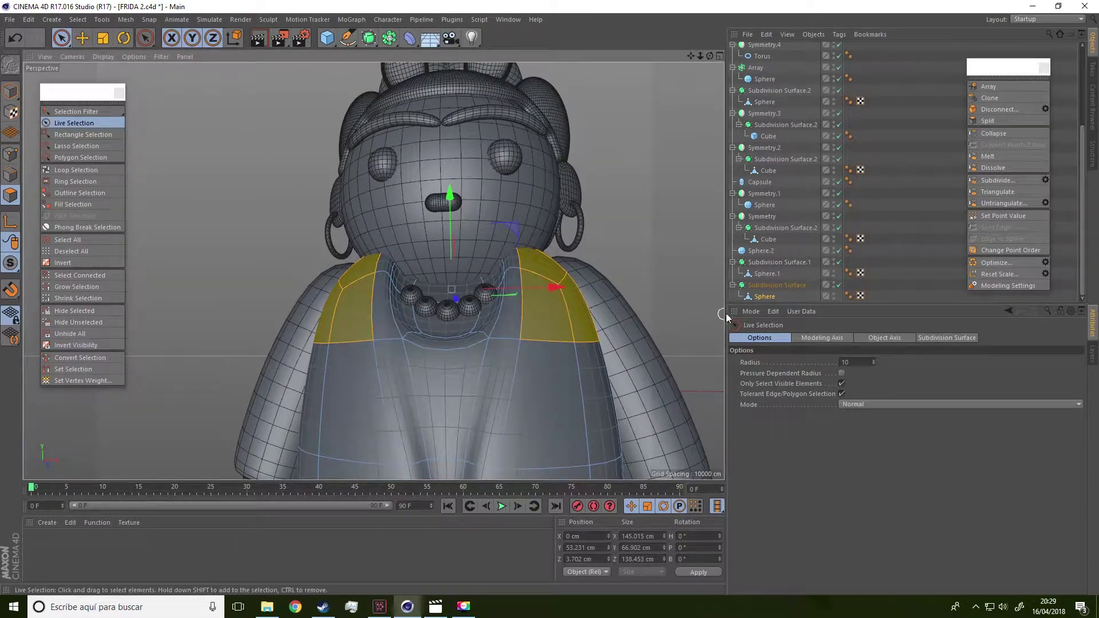
Duplicate the torso's Sphere mesh as a separate object and hide the original torso with its Subdivision Surface
{"action": "left_click", "coordinate": [763, 296]}
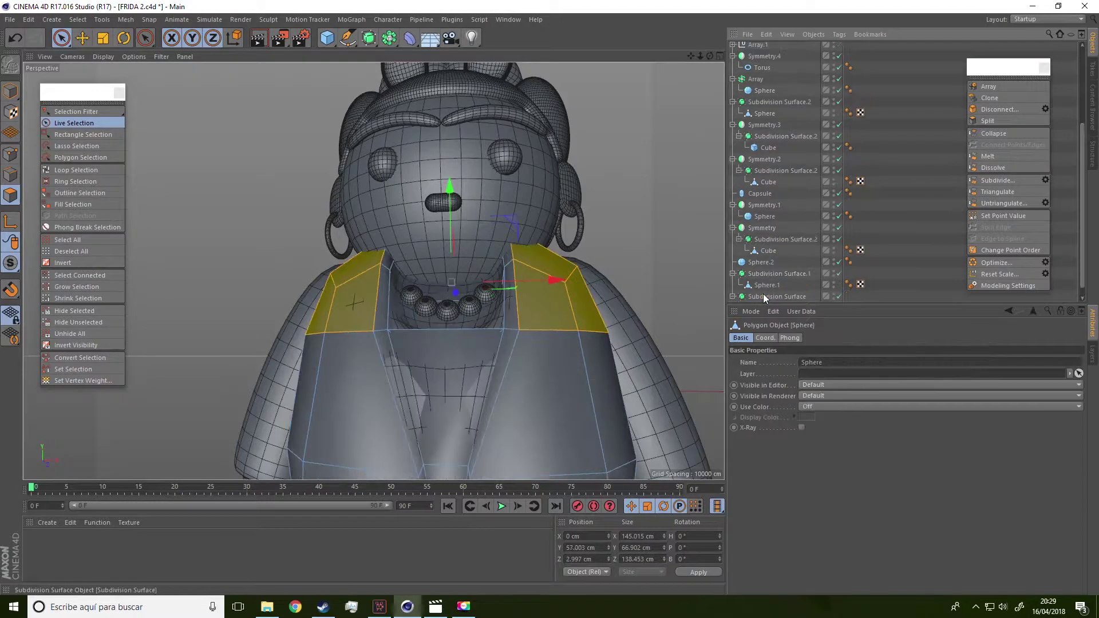
{"action": "scroll", "coordinate": [757, 177], "scroll_direction": "up", "scroll_amount": 3}
{"action": "scroll", "coordinate": [767, 168], "scroll_direction": "down", "scroll_amount": 4}
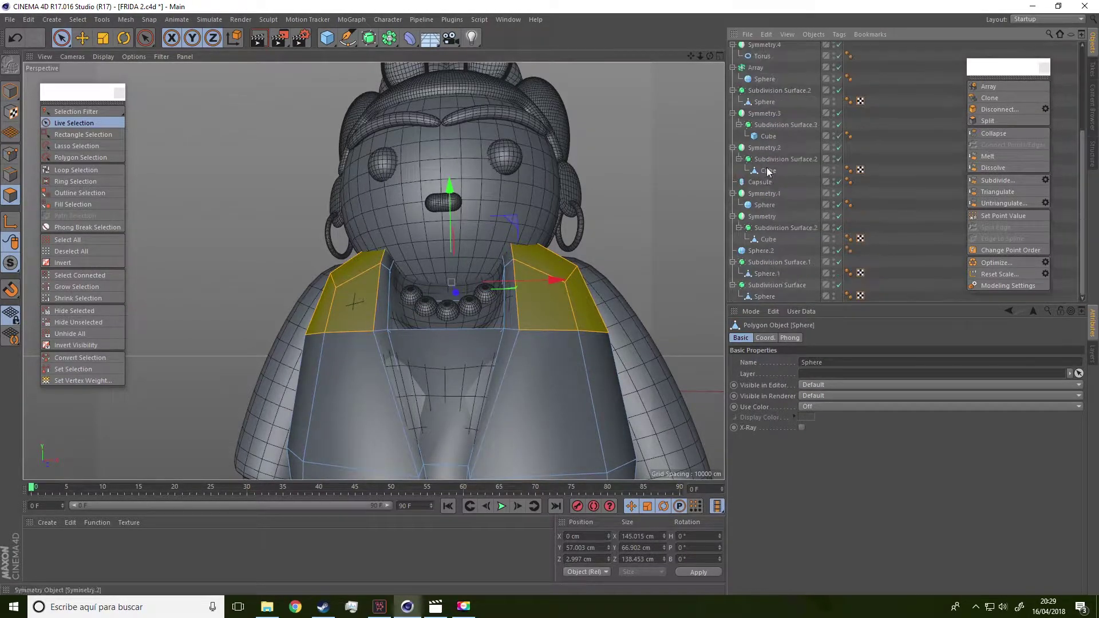
{"action": "left_click", "coordinate": [833, 283]}
{"action": "double_click", "coordinate": [833, 294]}
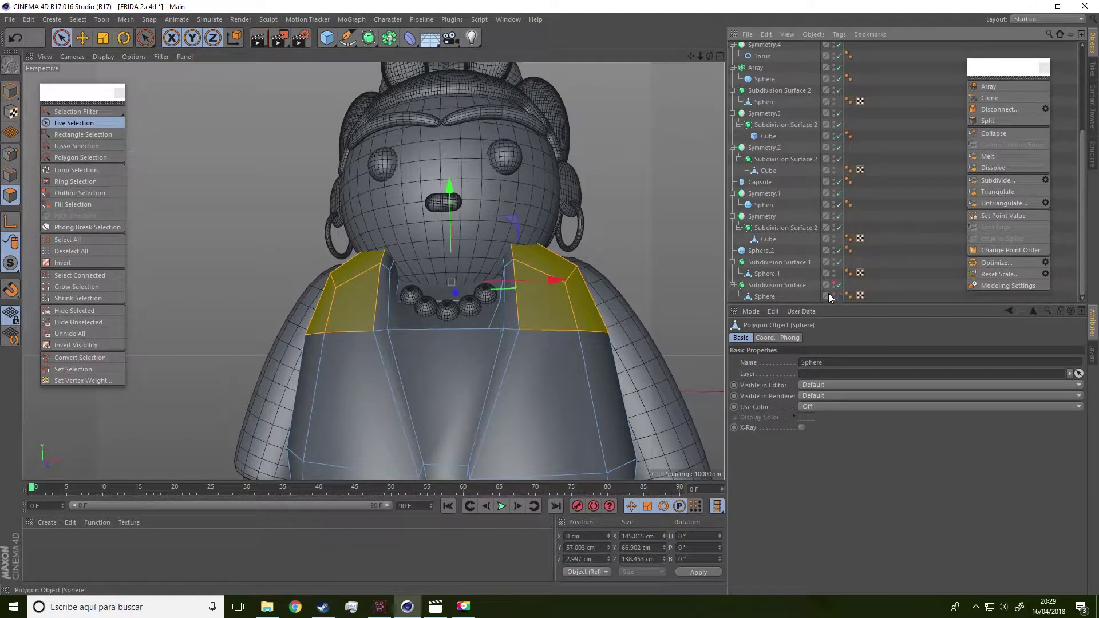
Disconnect the selected shoulder polygons on the torso copy and raise them to about 130 cm in Y
{"action": "left_click_drag", "start_coordinate": [581, 259], "coordinate": [568, 286], "text": "alt"}
{"action": "scroll", "coordinate": [758, 156], "scroll_direction": "up", "scroll_amount": 4}
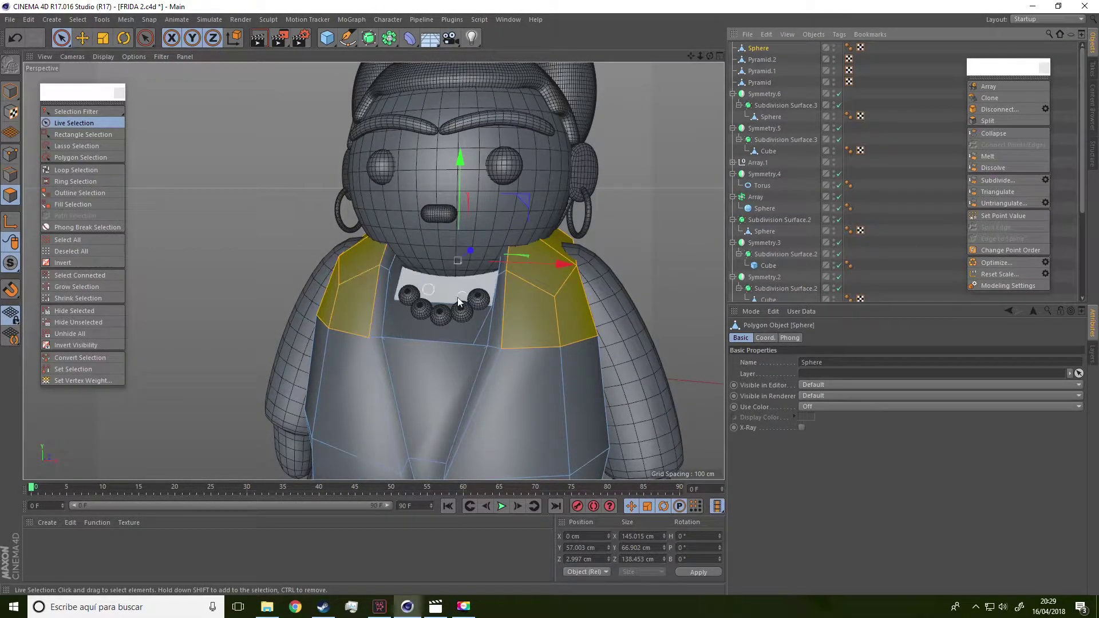
{"action": "scroll", "coordinate": [479, 301], "scroll_direction": "down", "scroll_amount": 5}
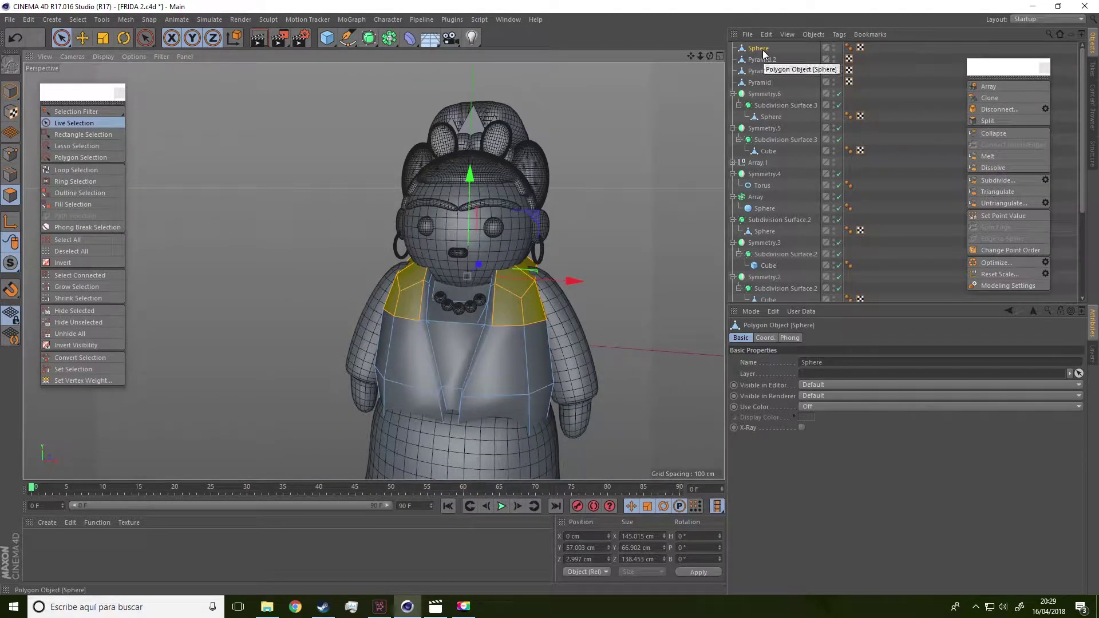
{"action": "scroll", "coordinate": [528, 281], "scroll_direction": "up", "scroll_amount": 3}
{"action": "right_click", "coordinate": [513, 309]}
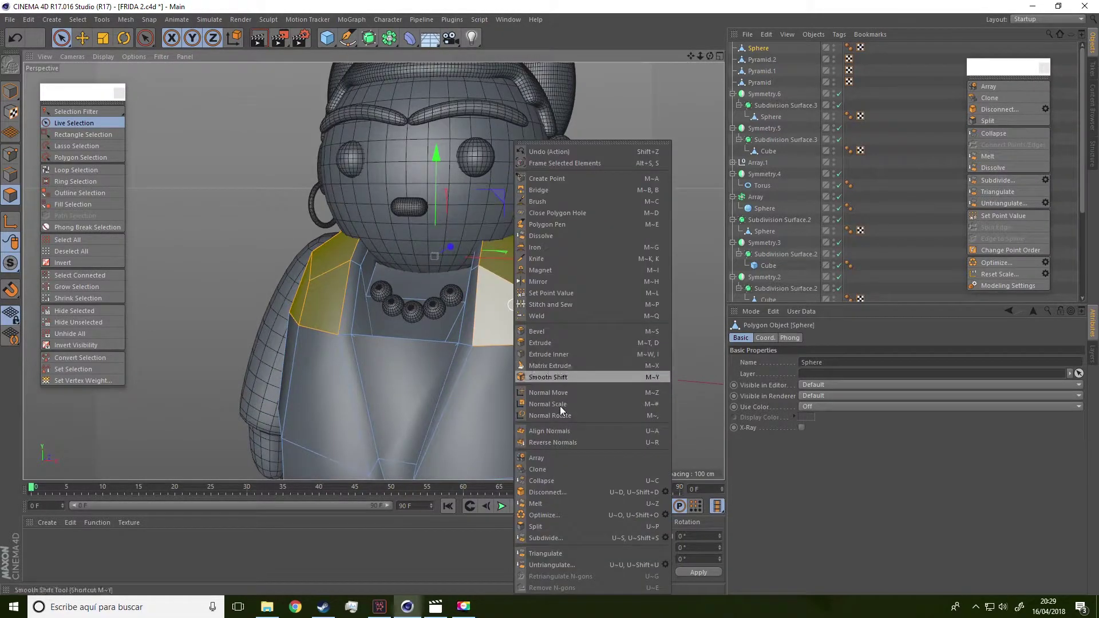
{"action": "left_click", "coordinate": [548, 493]}
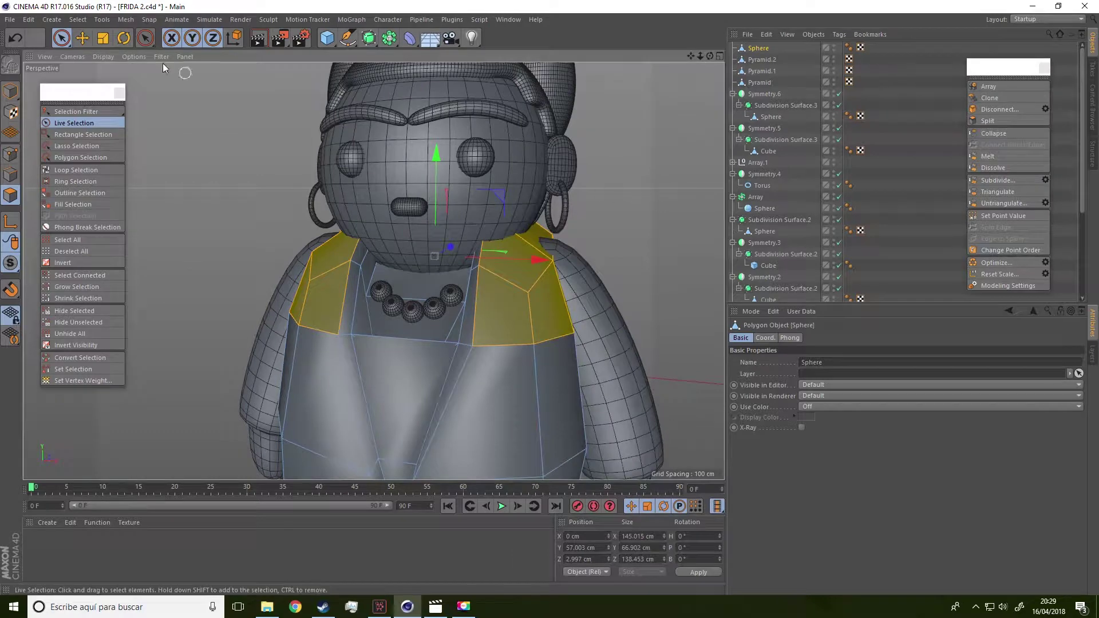
{"action": "key", "text": "e"}
{"action": "left_click_drag", "start_coordinate": [435, 156], "coordinate": [439, 29]}
Delete all remaining torso points of the copy, keeping only the detached shoulder pieces
{"action": "scroll", "coordinate": [440, 261], "scroll_direction": "down", "scroll_amount": 5}
{"action": "left_click_drag", "start_coordinate": [427, 328], "coordinate": [440, 321], "text": "alt"}
{"action": "left_click_drag", "start_coordinate": [65, 43], "coordinate": [105, 69]}
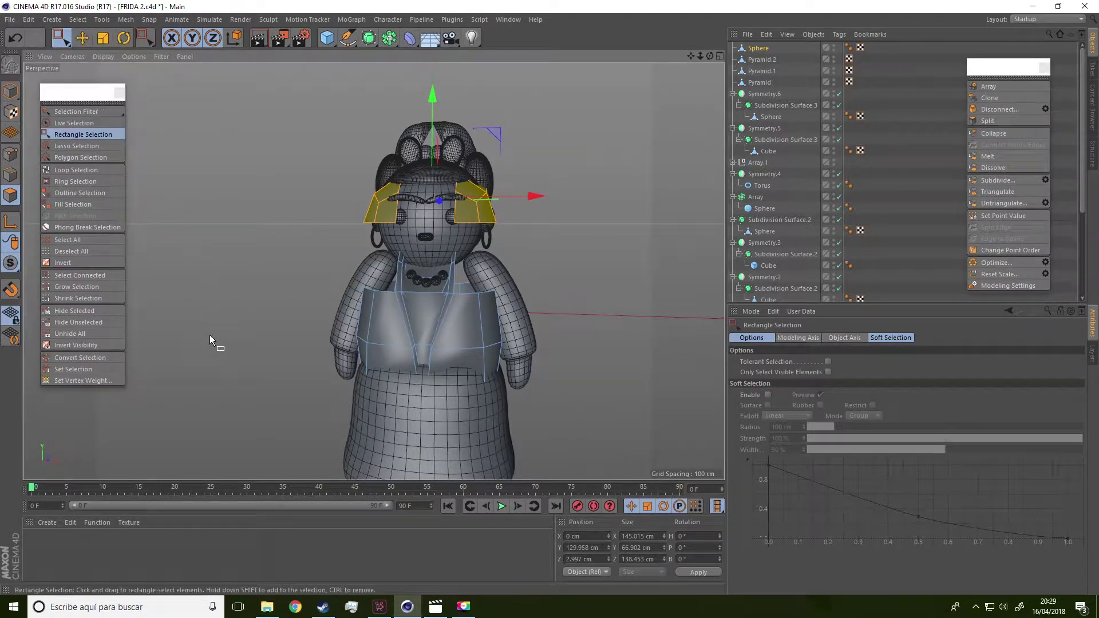
{"action": "left_click", "coordinate": [16, 153]}
{"action": "left_click_drag", "start_coordinate": [220, 426], "coordinate": [637, 115]}
{"action": "key", "text": "Delete"}
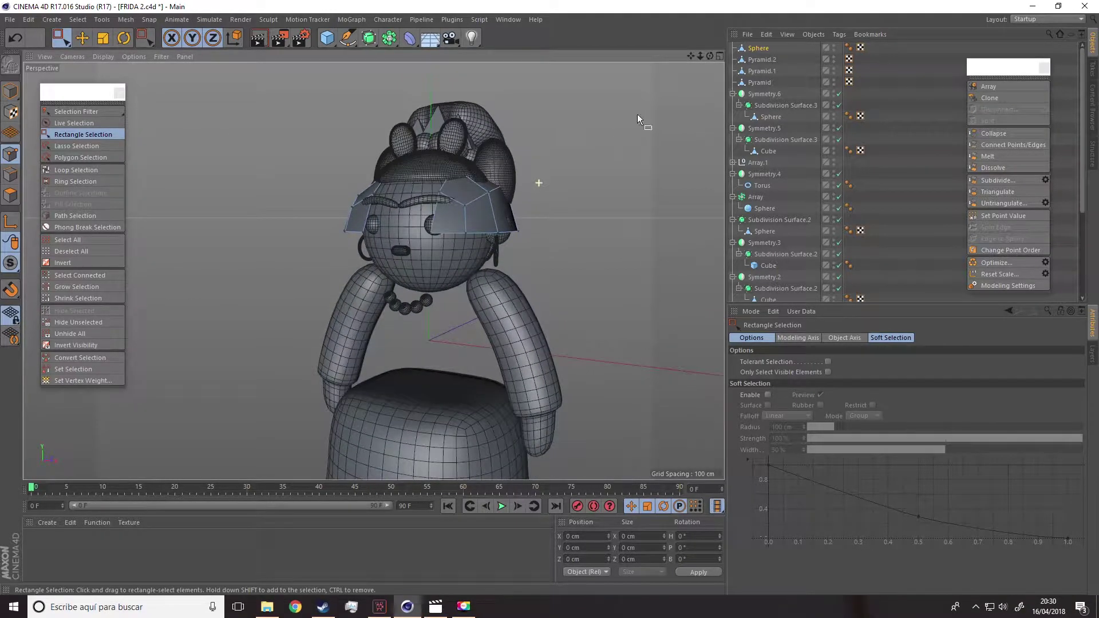
Add a Cloth Surface object and make the shoulder-piece Sphere mesh its child
{"action": "left_click", "coordinate": [444, 200]}
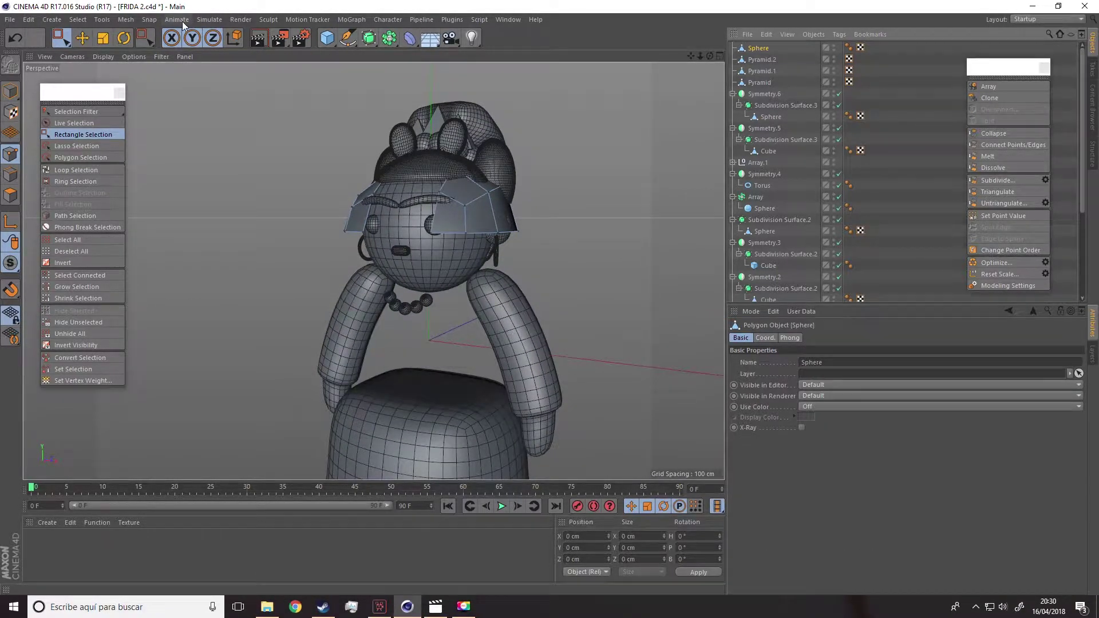
{"action": "left_click", "coordinate": [207, 20]}
{"action": "mouse_move", "coordinate": [221, 36]}
{"action": "left_click", "coordinate": [292, 41]}
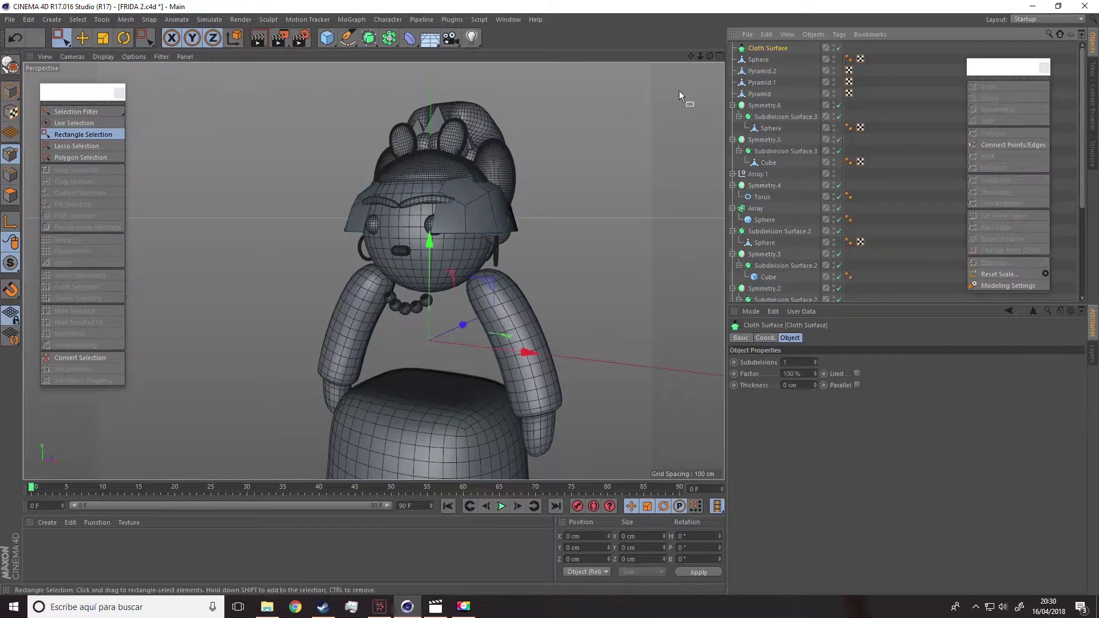
{"action": "left_click_drag", "start_coordinate": [774, 45], "coordinate": [773, 48]}
Set the Cloth Surface thickness to 4 cm to give the shoulder pieces volume
{"action": "scroll", "coordinate": [534, 211], "scroll_direction": "up", "scroll_amount": 5}
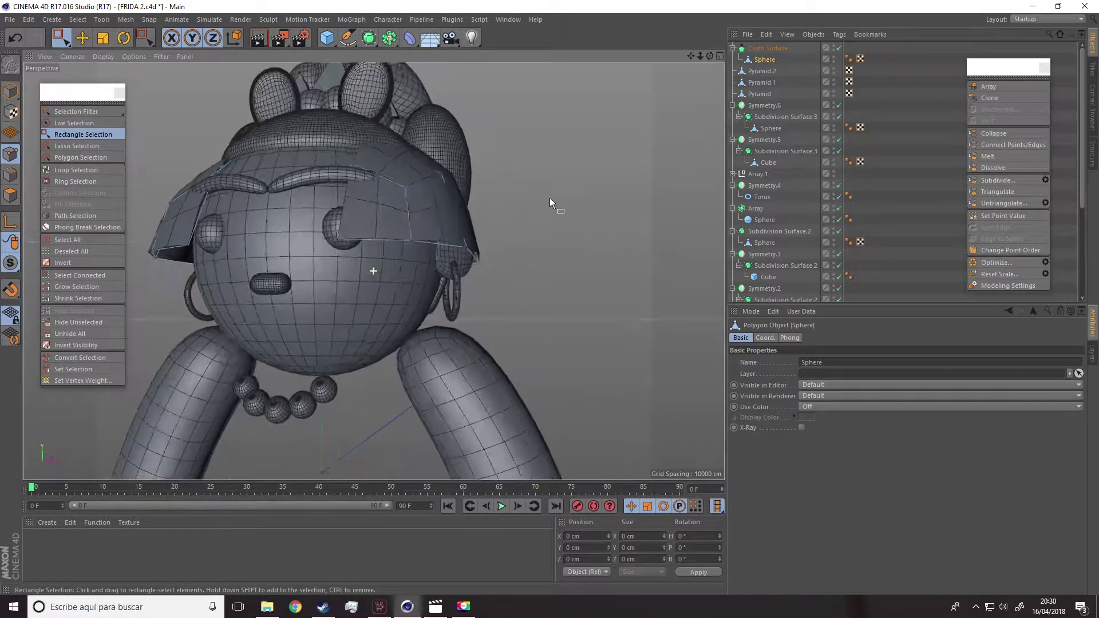
{"action": "scroll", "coordinate": [548, 198], "scroll_direction": "down", "scroll_amount": 2}
{"action": "left_click_drag", "start_coordinate": [395, 179], "coordinate": [601, 245], "text": "alt"}
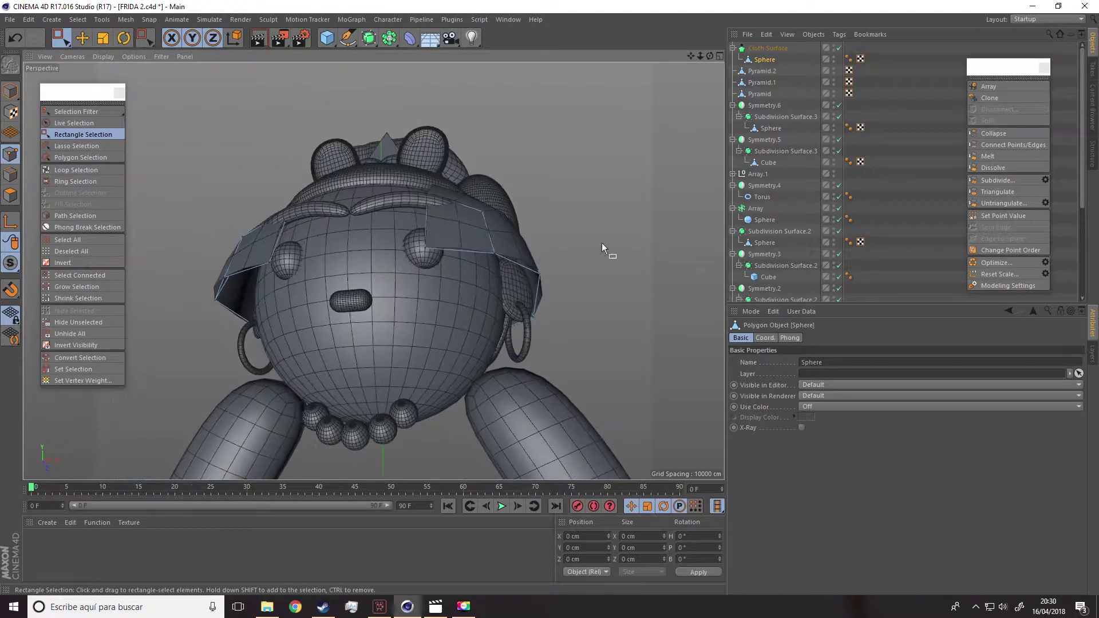
{"action": "left_click", "coordinate": [772, 50]}
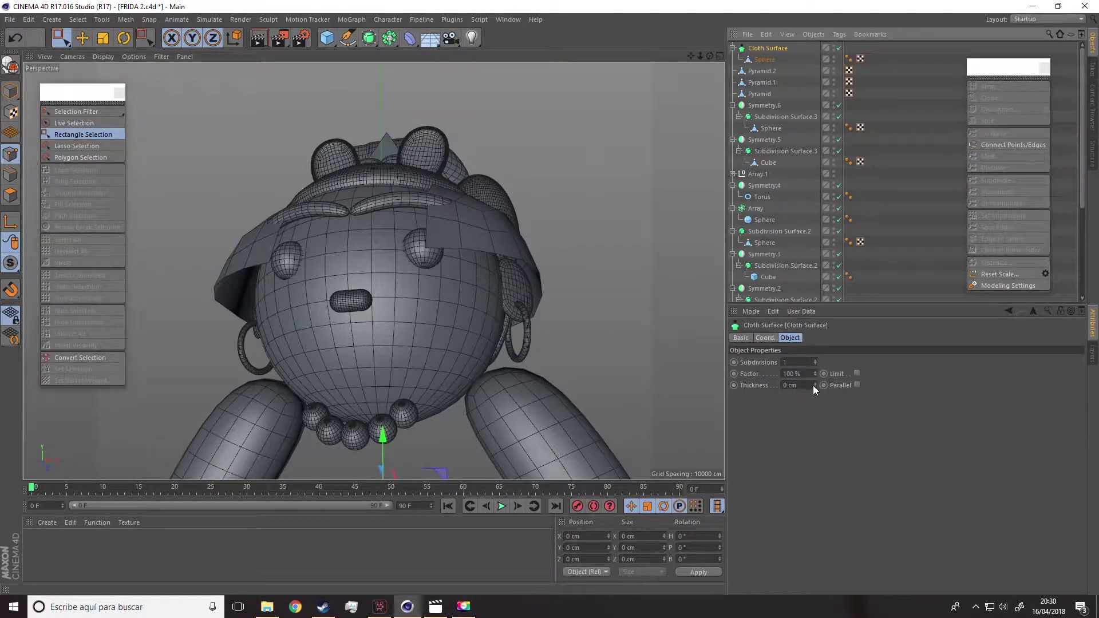
{"action": "left_click", "coordinate": [815, 384]}
{"action": "left_click", "coordinate": [815, 383]}
{"action": "left_click", "coordinate": [815, 383]}
{"action": "left_click", "coordinate": [815, 383]}
{"action": "left_click", "coordinate": [815, 388]}
{"action": "left_click_drag", "start_coordinate": [577, 305], "coordinate": [563, 280], "text": "alt"}
{"action": "left_click", "coordinate": [815, 383]}
{"action": "left_click_drag", "start_coordinate": [498, 292], "coordinate": [507, 358], "text": "alt"}
{"action": "scroll", "coordinate": [587, 227], "scroll_direction": "down", "scroll_amount": 5}
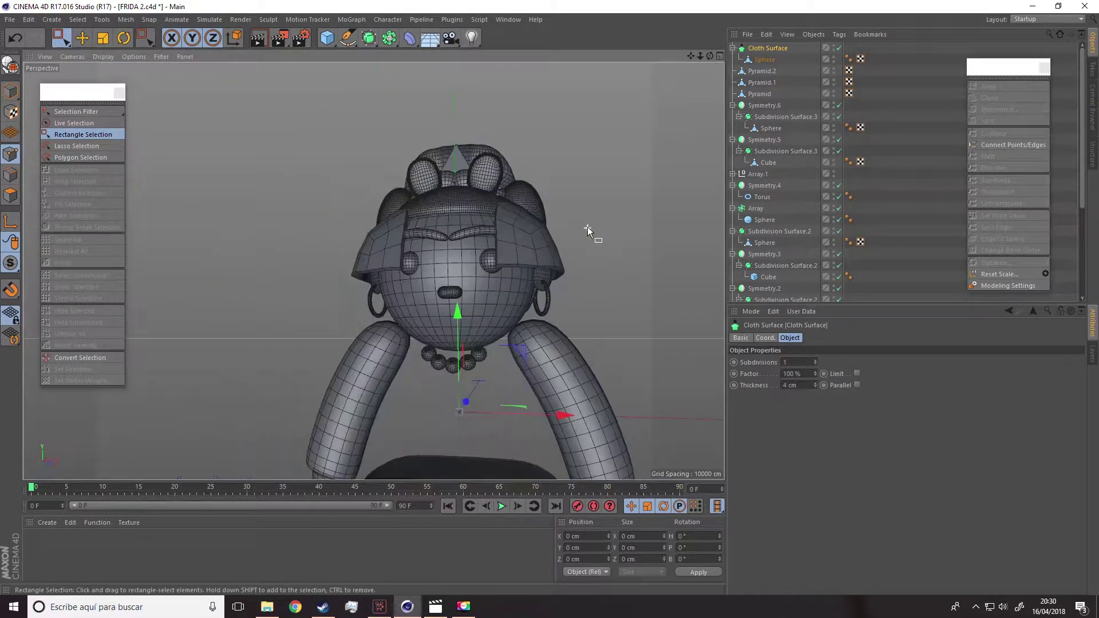
Make the Cloth Surface editable, take the Sphere mesh out of it and delete the empty null
{"action": "left_click", "coordinate": [882, 112]}
{"action": "left_click", "coordinate": [761, 49]}
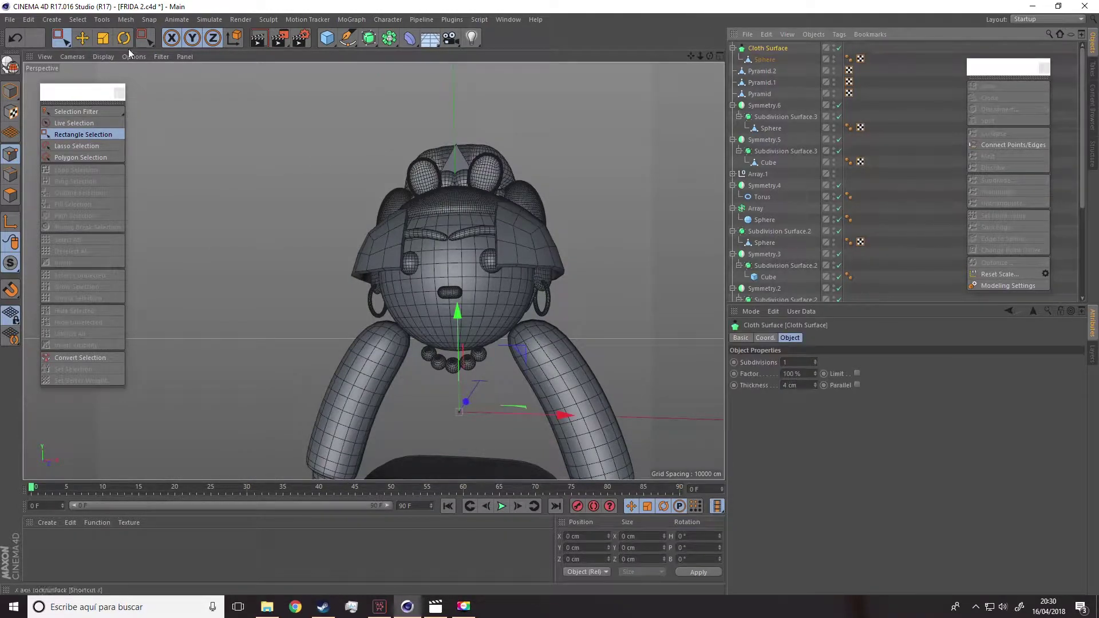
{"action": "left_click", "coordinate": [13, 65]}
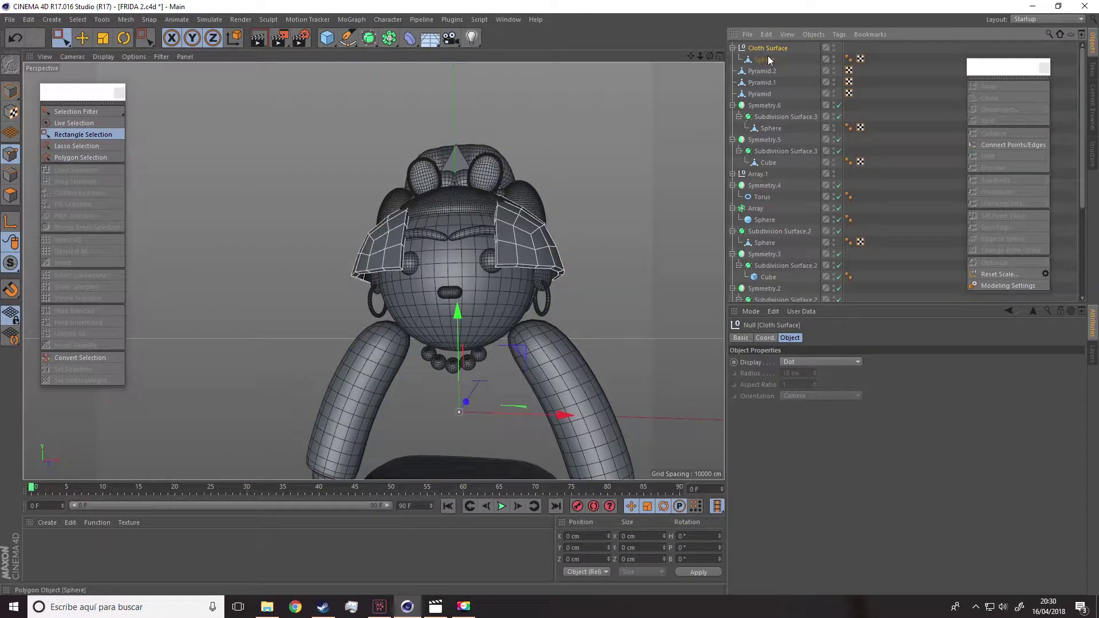
{"action": "left_click", "coordinate": [765, 60]}
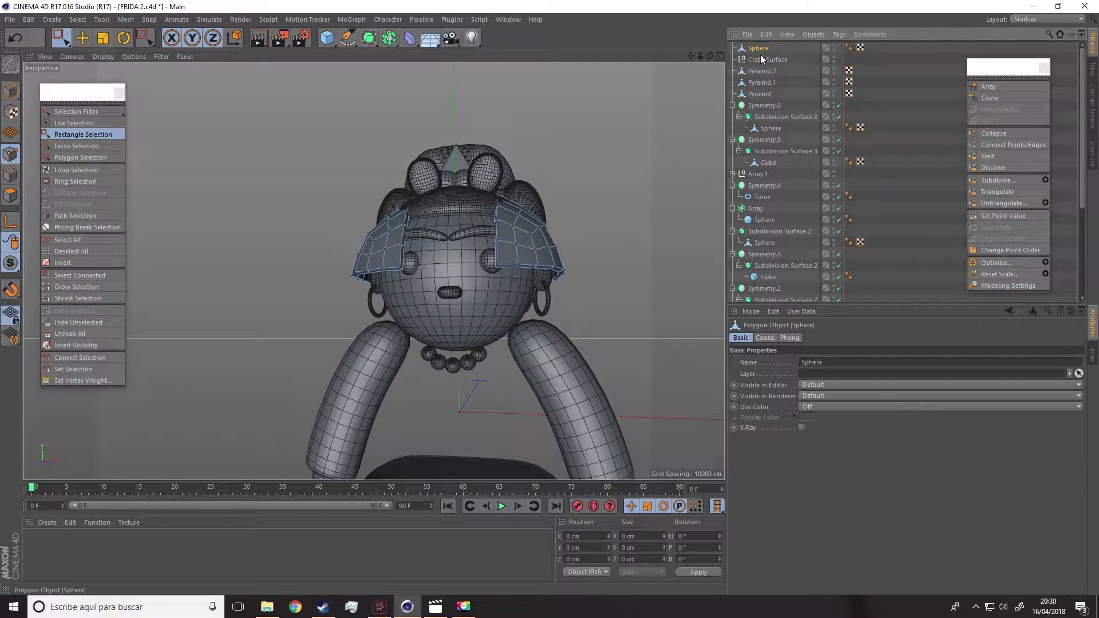
{"action": "left_click", "coordinate": [758, 60]}
{"action": "key", "text": "Delete"}
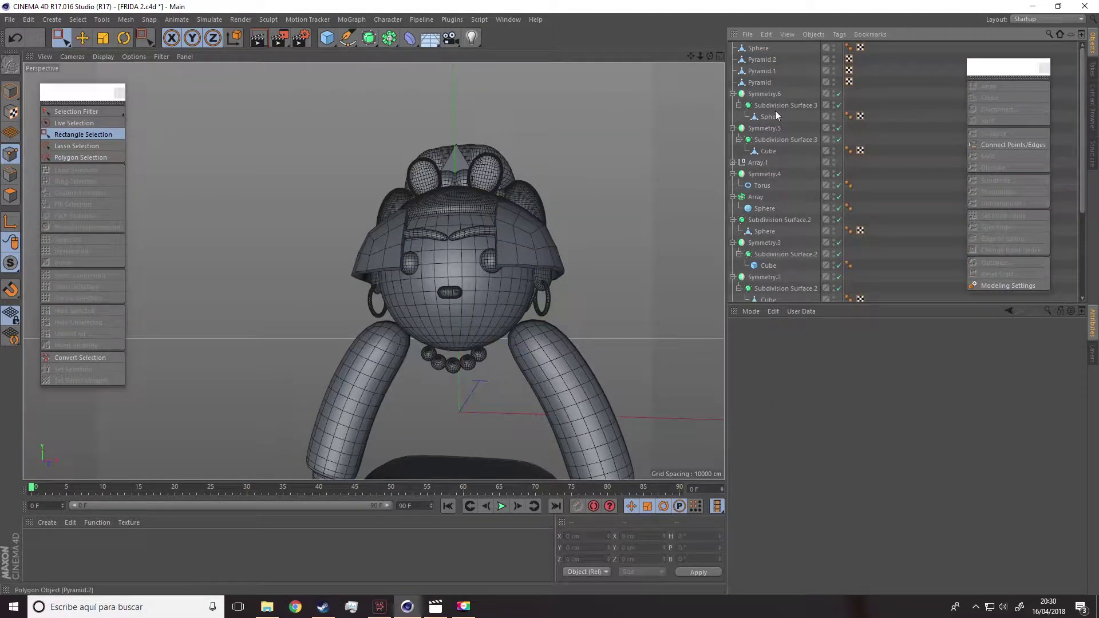
Make the original torso and its Subdivision Surface visible again
{"action": "scroll", "coordinate": [784, 171], "scroll_direction": "down", "scroll_amount": 5}
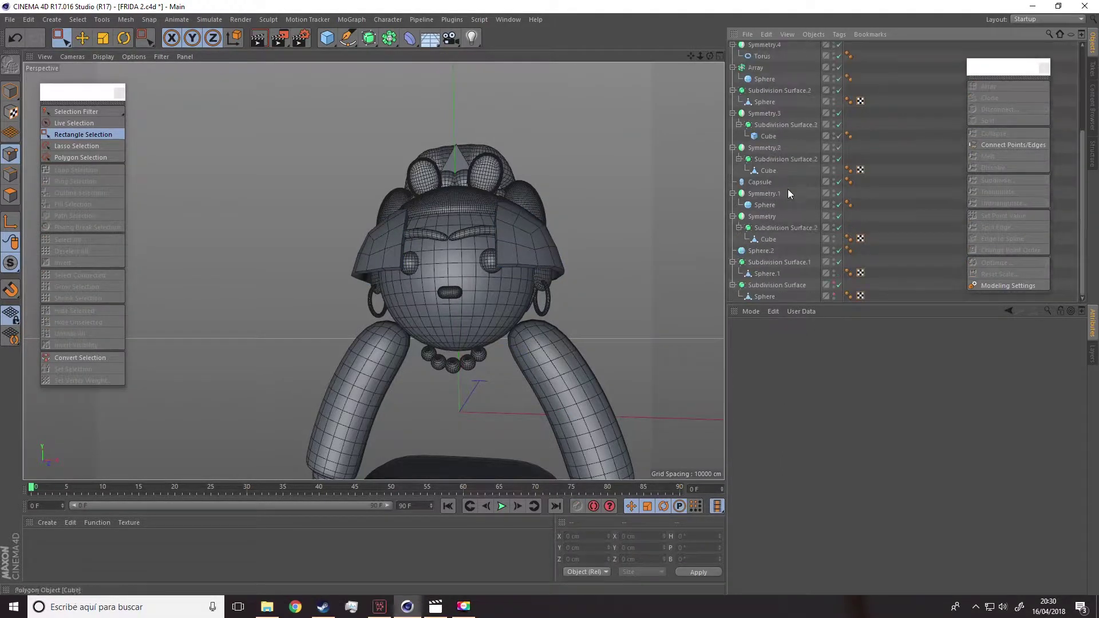
{"action": "left_click", "coordinate": [835, 298]}
{"action": "scroll", "coordinate": [767, 172], "scroll_direction": "up", "scroll_amount": 5}
Lower the thickened shoulder piece onto the torso's shoulders, at Y -77.539 cm
{"action": "left_click", "coordinate": [758, 48]}
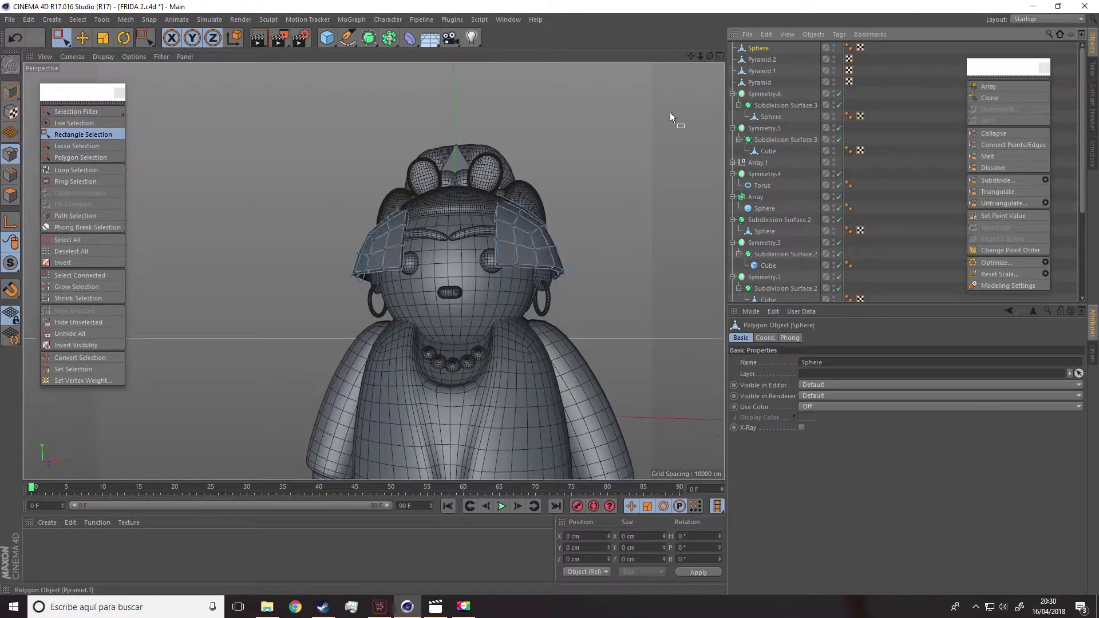
{"action": "left_click_drag", "start_coordinate": [669, 113], "coordinate": [446, 129], "text": "alt"}
{"action": "key", "text": "e"}
{"action": "left_click_drag", "start_coordinate": [290, 175], "coordinate": [474, 254], "text": "alt"}
{"action": "left_click", "coordinate": [14, 91]}
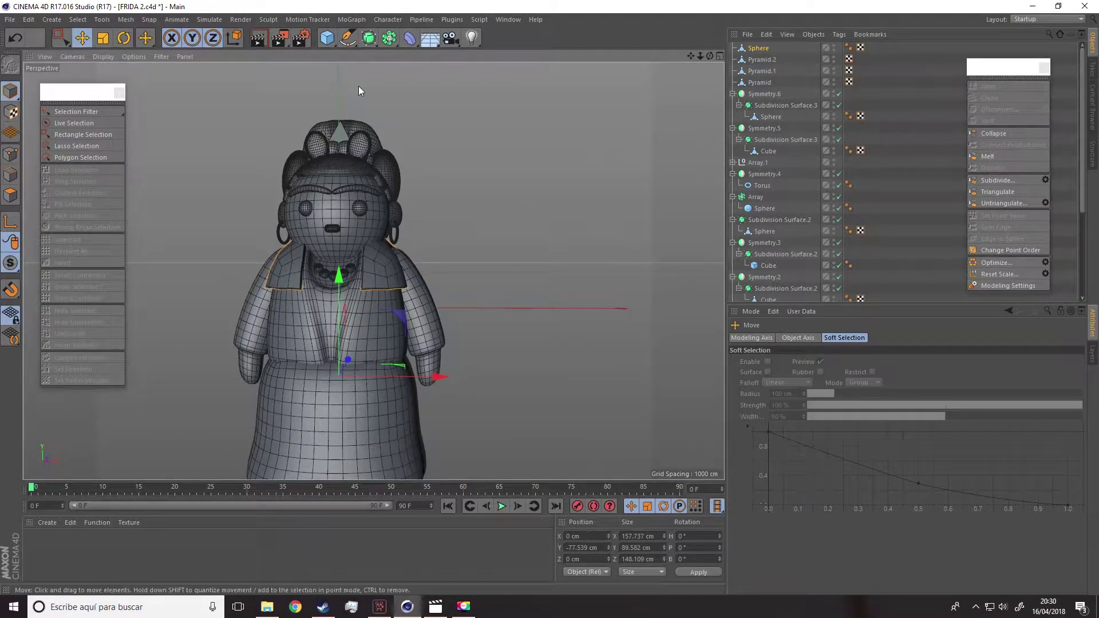
Place the shoulder-piece mesh inside a new Subdivision Surface
{"action": "left_click", "coordinate": [368, 38]}
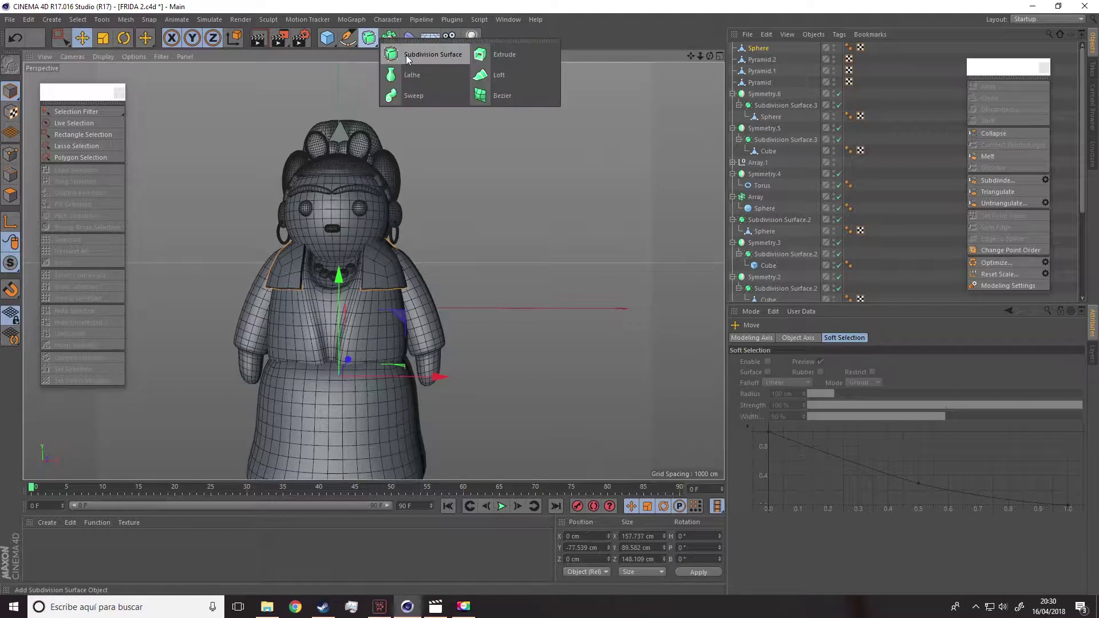
{"action": "left_click", "coordinate": [408, 56], "text": "alt"}
{"action": "scroll", "coordinate": [411, 243], "scroll_direction": "up", "scroll_amount": 3}
{"action": "left_click_drag", "start_coordinate": [411, 243], "coordinate": [388, 251], "text": "alt"}
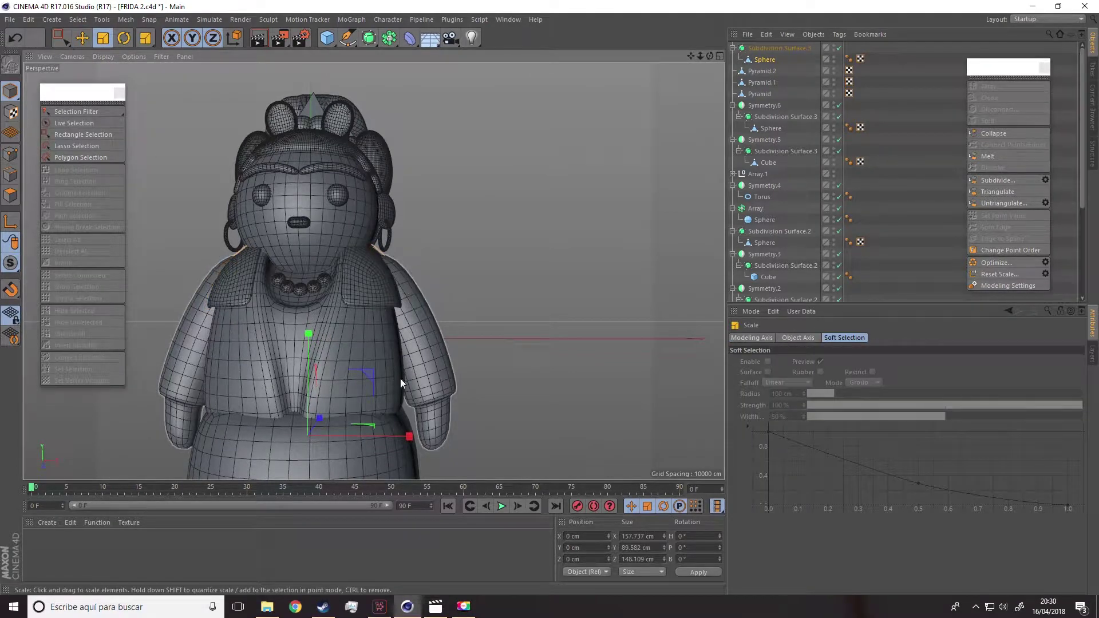
Scale the shoulder piece wider along X to about 196 cm so it covers the upper arms
{"action": "left_click_drag", "start_coordinate": [402, 394], "coordinate": [336, 385], "text": "alt"}
{"action": "left_click_drag", "start_coordinate": [438, 310], "coordinate": [656, 182], "text": "alt"}
{"action": "left_click", "coordinate": [884, 120]}
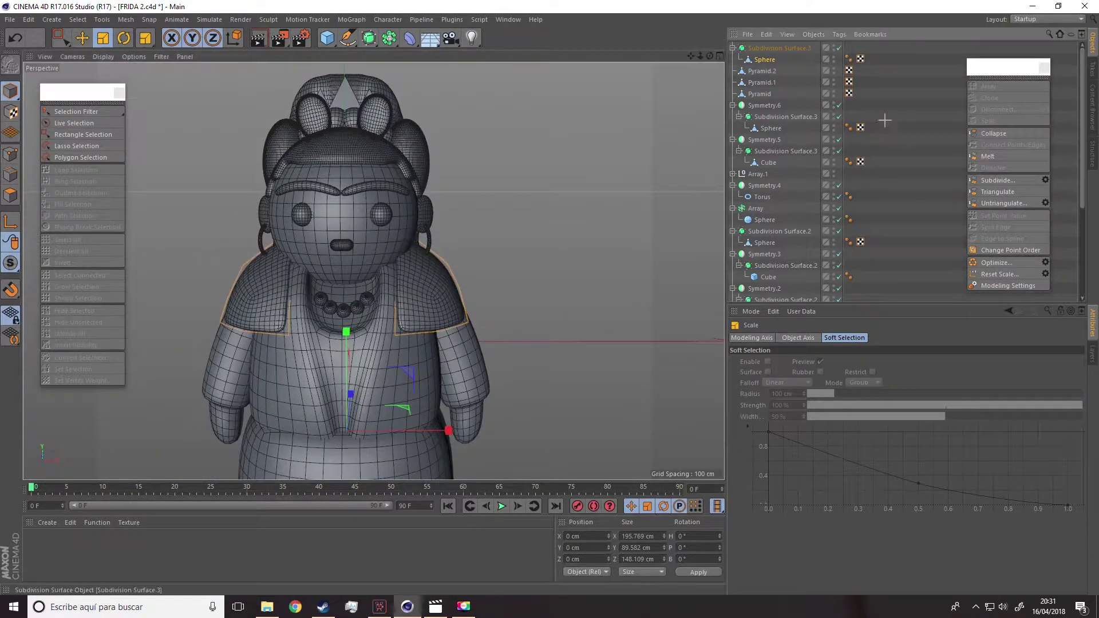
Switch to the Sculpting layout and select the Sphere mesh inside the shoulder piece's Subdivision Surface
{"action": "left_click", "coordinate": [1039, 19]}
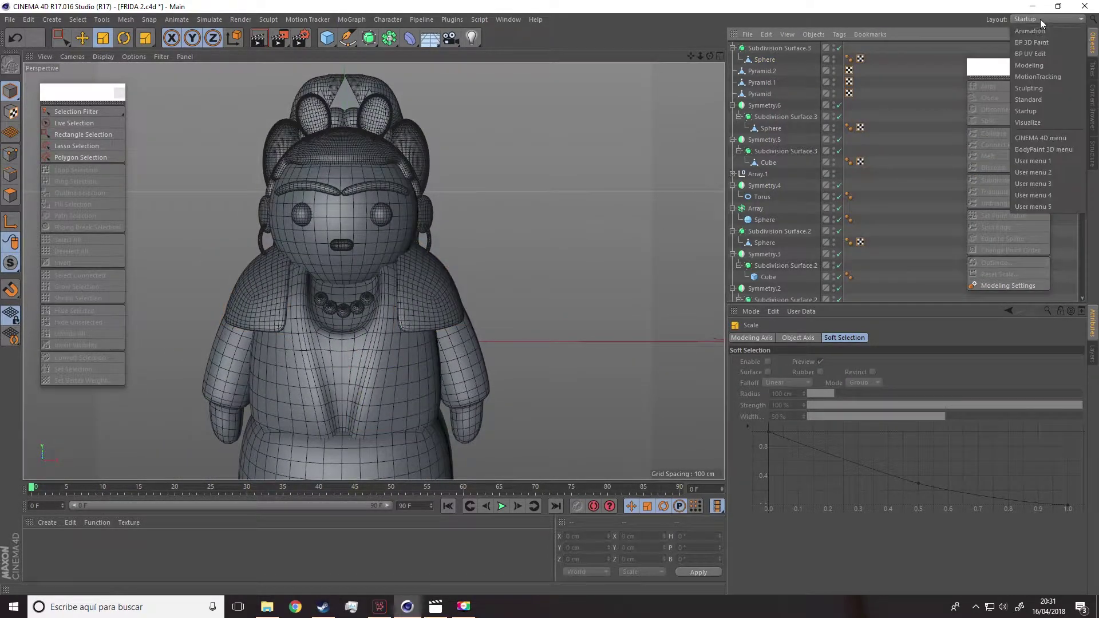
{"action": "left_click", "coordinate": [1027, 87]}
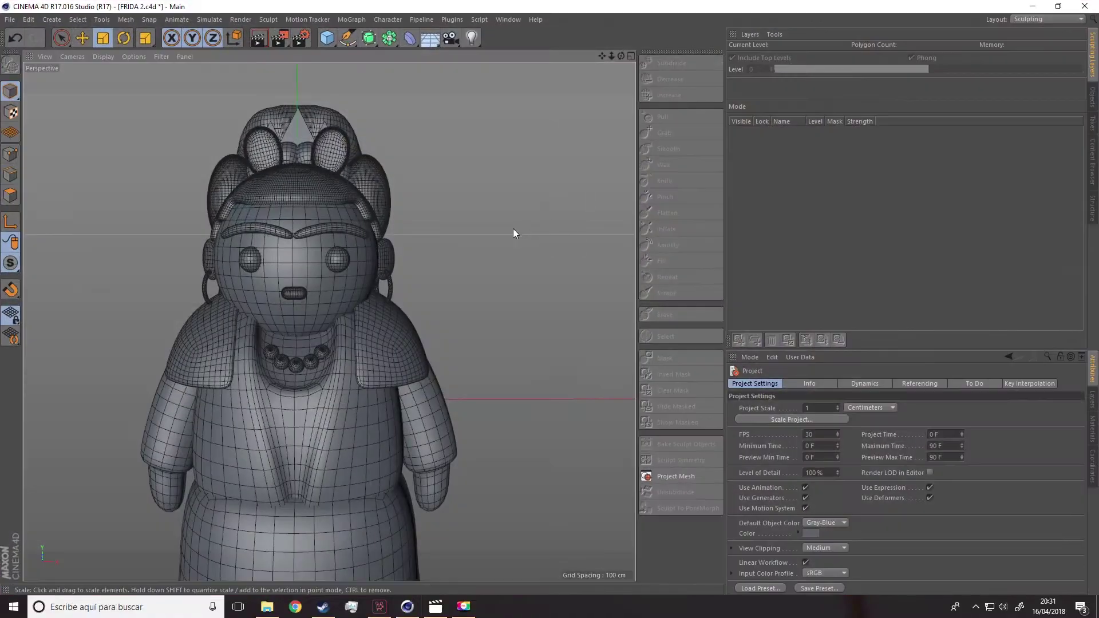
{"action": "left_click", "coordinate": [1092, 99]}
{"action": "left_click", "coordinate": [380, 338]}
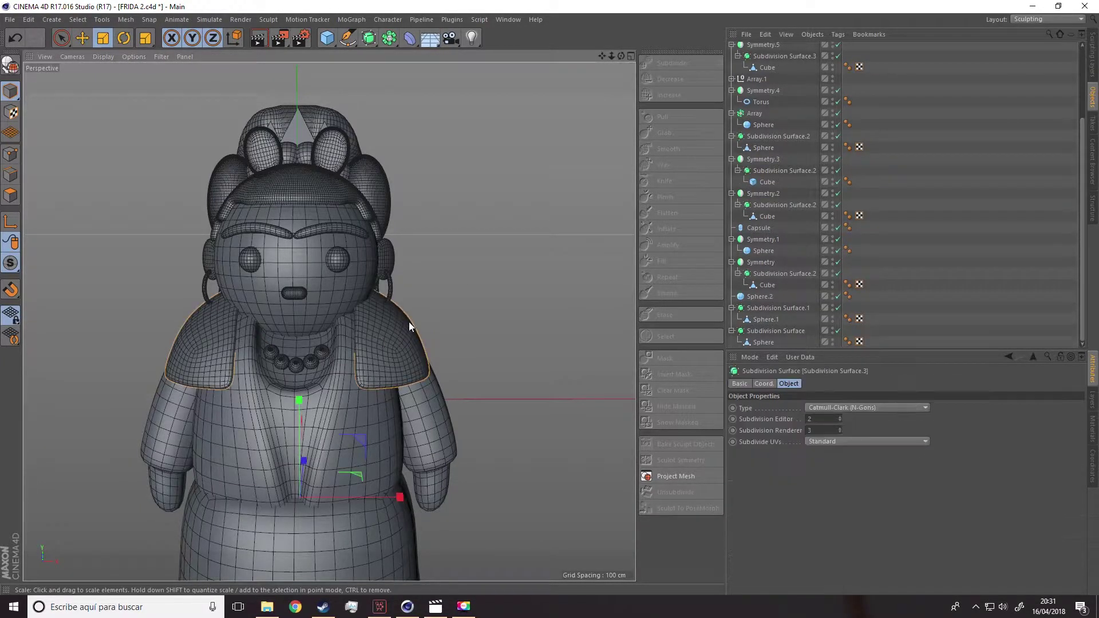
{"action": "scroll", "coordinate": [778, 165], "scroll_direction": "up", "scroll_amount": 4}
{"action": "left_click", "coordinate": [764, 60]}
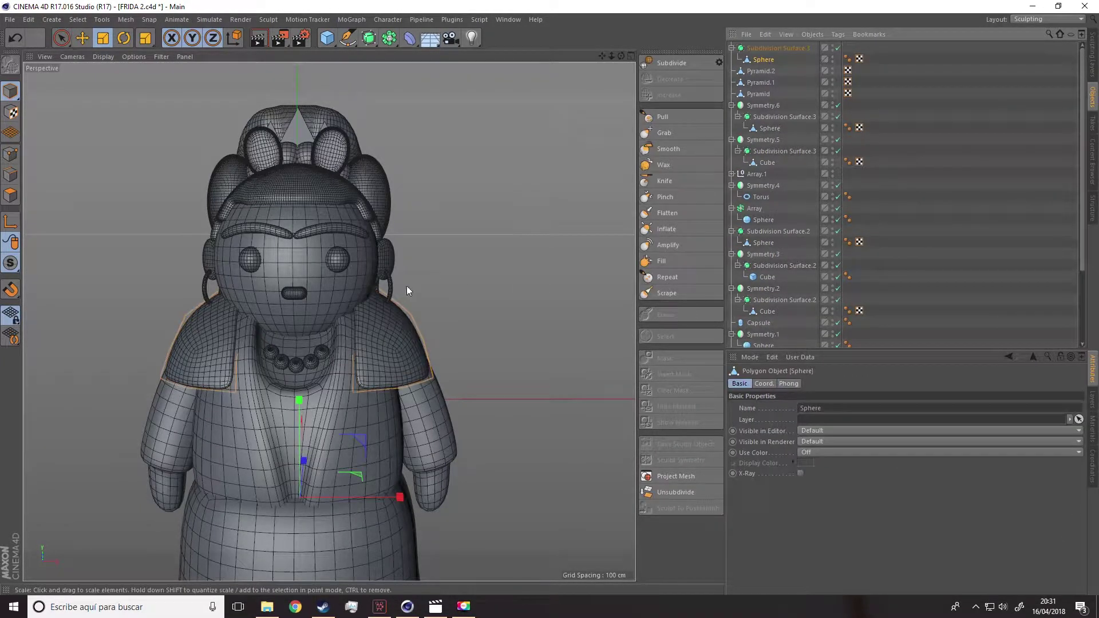
Set up the Grab brush with local X (YZ) symmetry and a size of 81 for the shawl mesh
{"action": "left_click", "coordinate": [664, 132]}
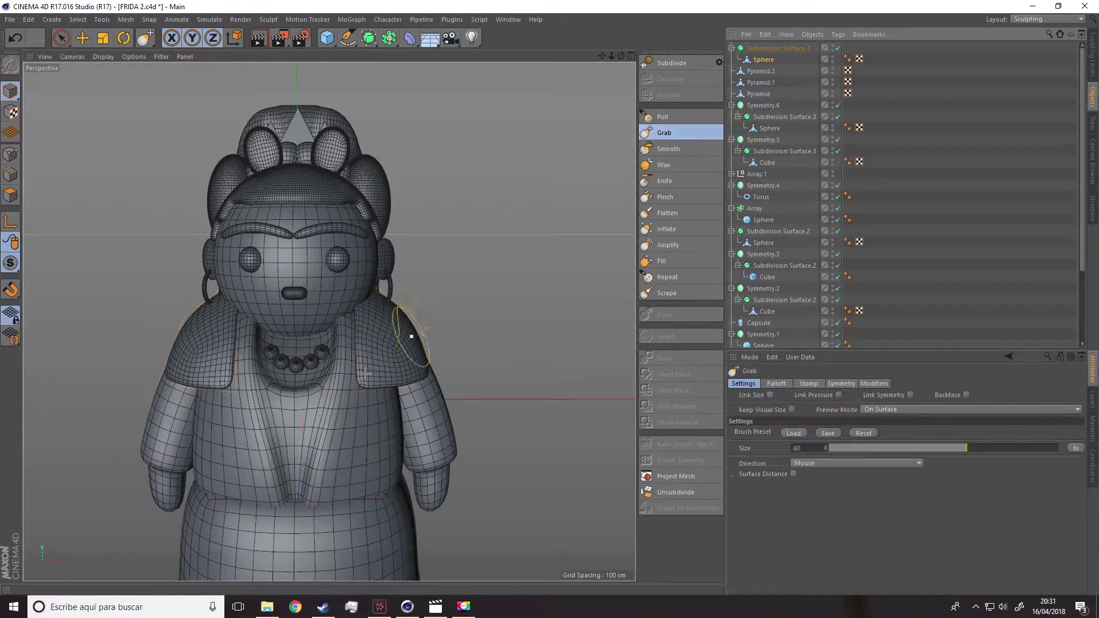
{"action": "left_click", "coordinate": [842, 384]}
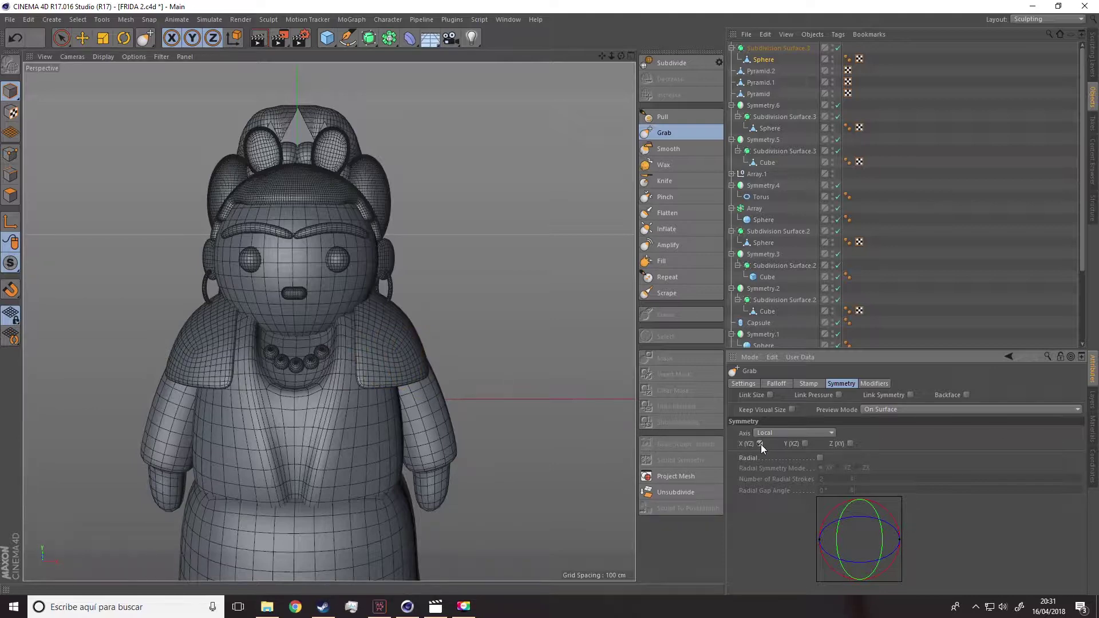
{"action": "mouse_move", "coordinate": [424, 344]}
{"action": "left_mouse_down", "text": "alt"}
{"action": "mouse_move", "coordinate": [400, 328]}
{"action": "mouse_move", "coordinate": [388, 292]}
{"action": "left_mouse_up", "text": "alt"}
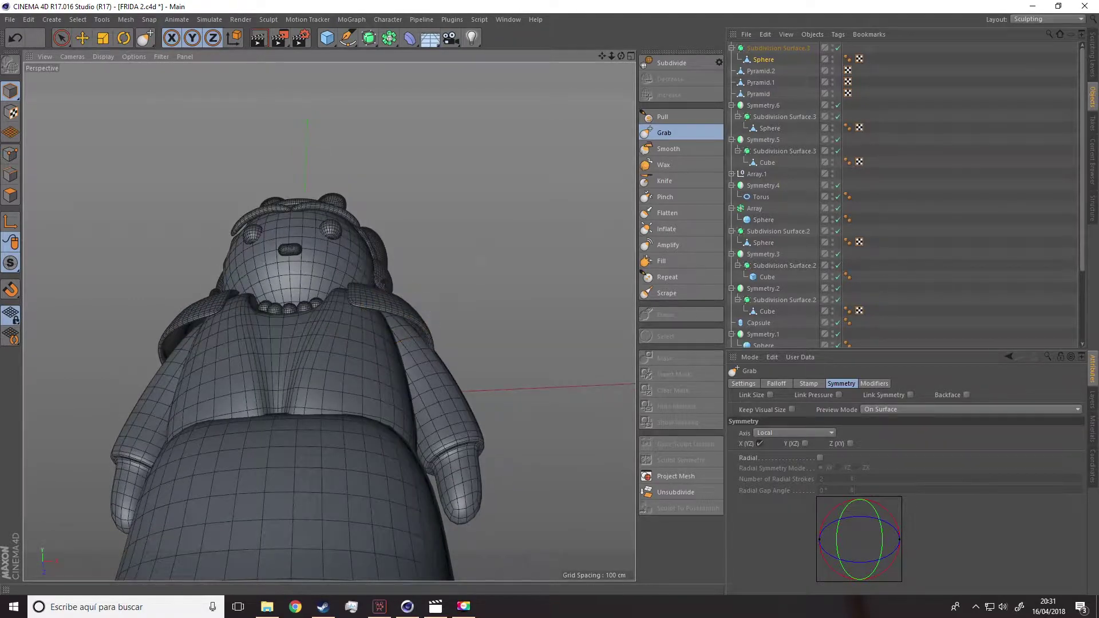
{"action": "left_click", "coordinate": [772, 384]}
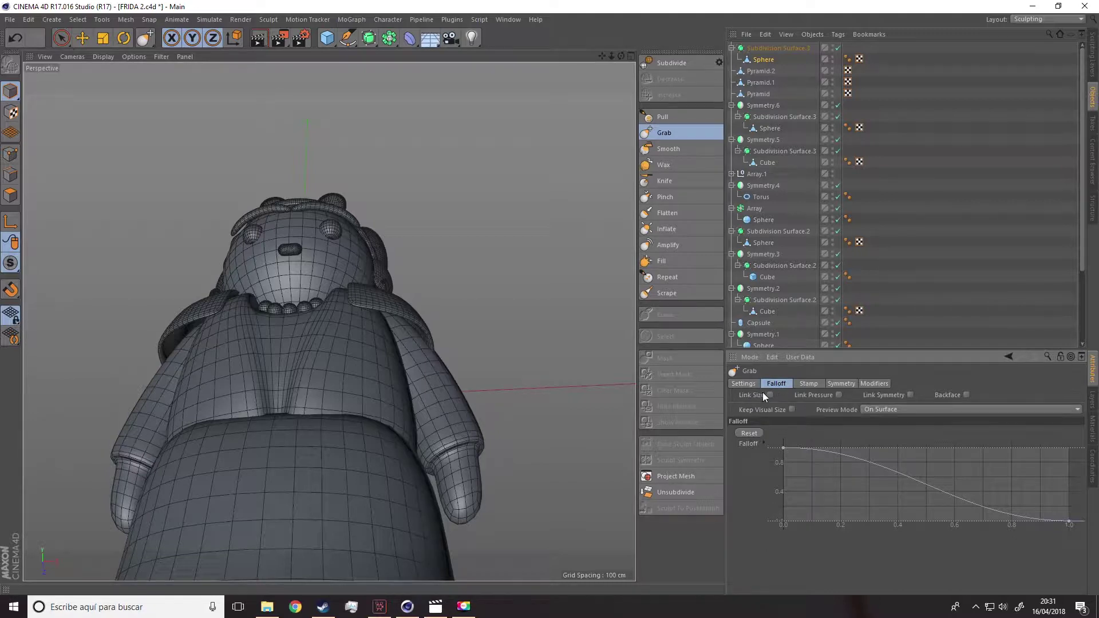
{"action": "left_click", "coordinate": [749, 383]}
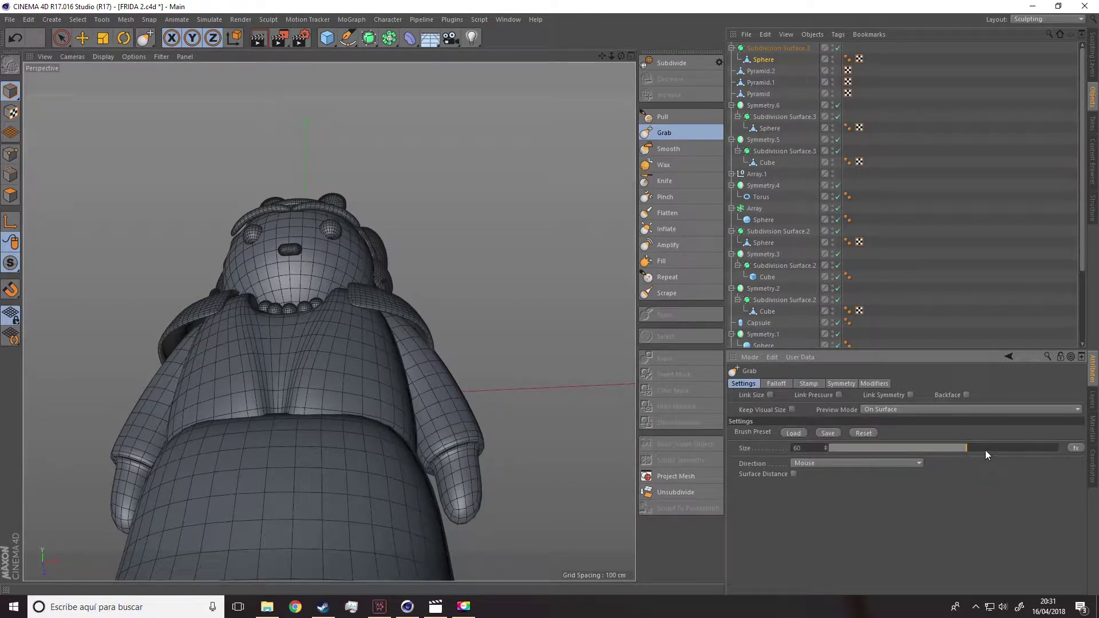
Reshape the shawl's outer edges symmetrically with Grab strokes so they drape around the upper arms
{"action": "mouse_move", "coordinate": [380, 311]}
{"action": "left_mouse_down", "text": "alt"}
{"action": "mouse_move", "coordinate": [356, 312]}
{"action": "mouse_move", "coordinate": [397, 338]}
{"action": "left_mouse_up", "text": "alt"}
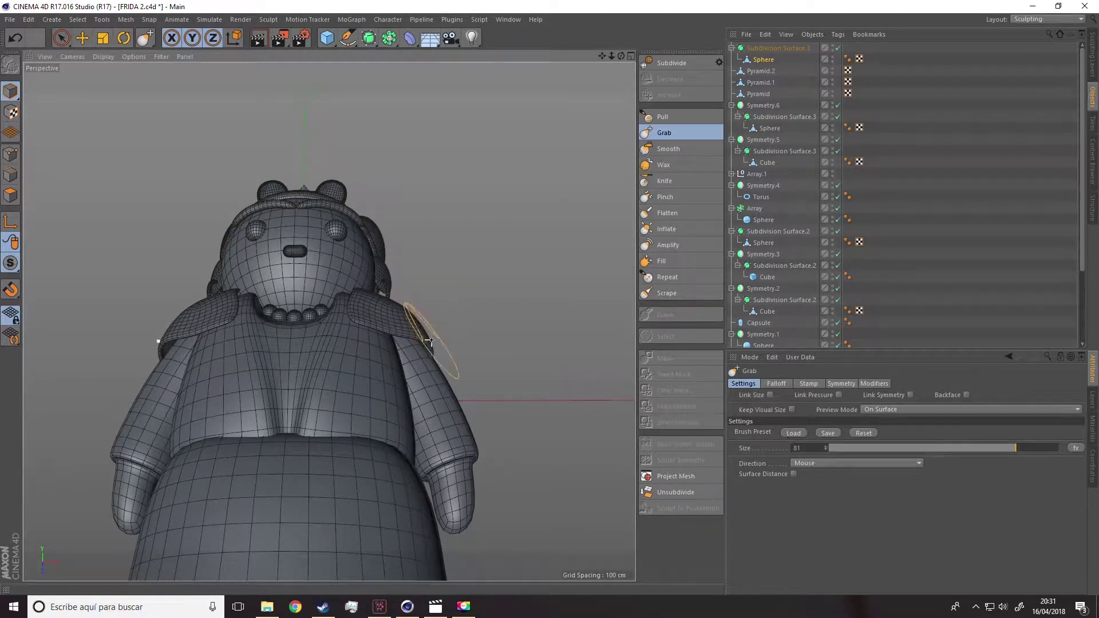
{"action": "mouse_move", "coordinate": [480, 314]}
{"action": "left_mouse_down", "text": "alt"}
{"action": "mouse_move", "coordinate": [393, 308]}
{"action": "mouse_move", "coordinate": [423, 320]}
{"action": "left_mouse_up", "text": "alt"}
{"action": "mouse_move", "coordinate": [355, 336]}
{"action": "left_mouse_down", "text": "alt"}
{"action": "mouse_move", "coordinate": [329, 321]}
{"action": "mouse_move", "coordinate": [391, 261]}
{"action": "left_mouse_up", "text": "alt"}
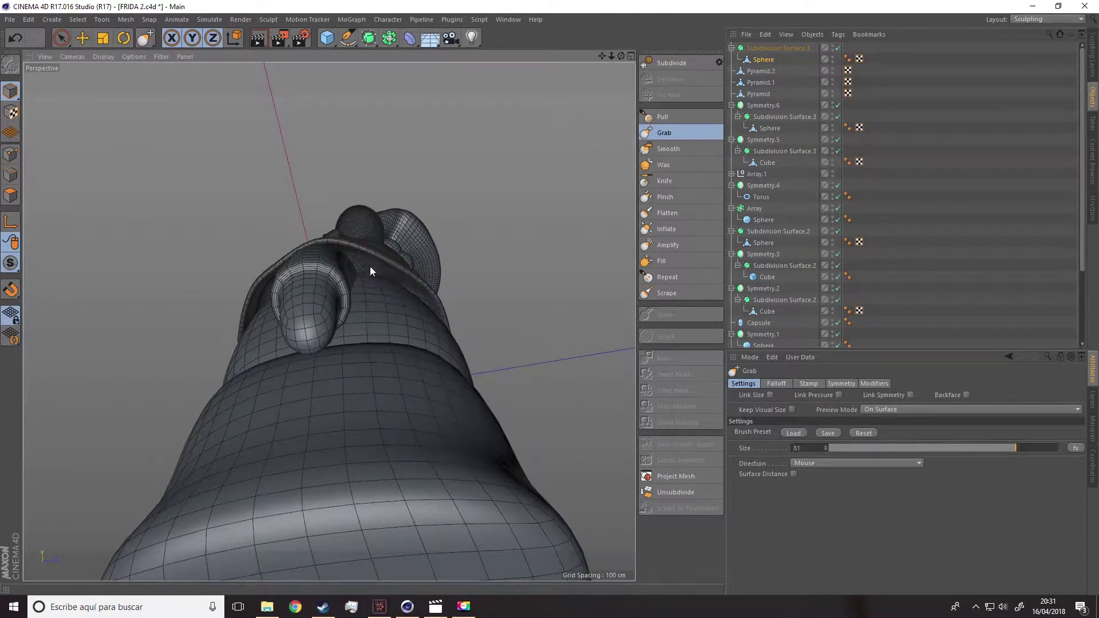
{"action": "left_click_drag", "start_coordinate": [329, 321], "coordinate": [329, 321], "text": "alt"}
{"action": "left_click_drag", "start_coordinate": [229, 321], "coordinate": [246, 317], "text": "alt"}
{"action": "left_click_drag", "start_coordinate": [249, 366], "coordinate": [266, 378]}
{"action": "left_click_drag", "start_coordinate": [364, 326], "coordinate": [359, 313], "text": "alt"}
{"action": "left_click_drag", "start_coordinate": [291, 330], "coordinate": [290, 322], "text": "alt"}
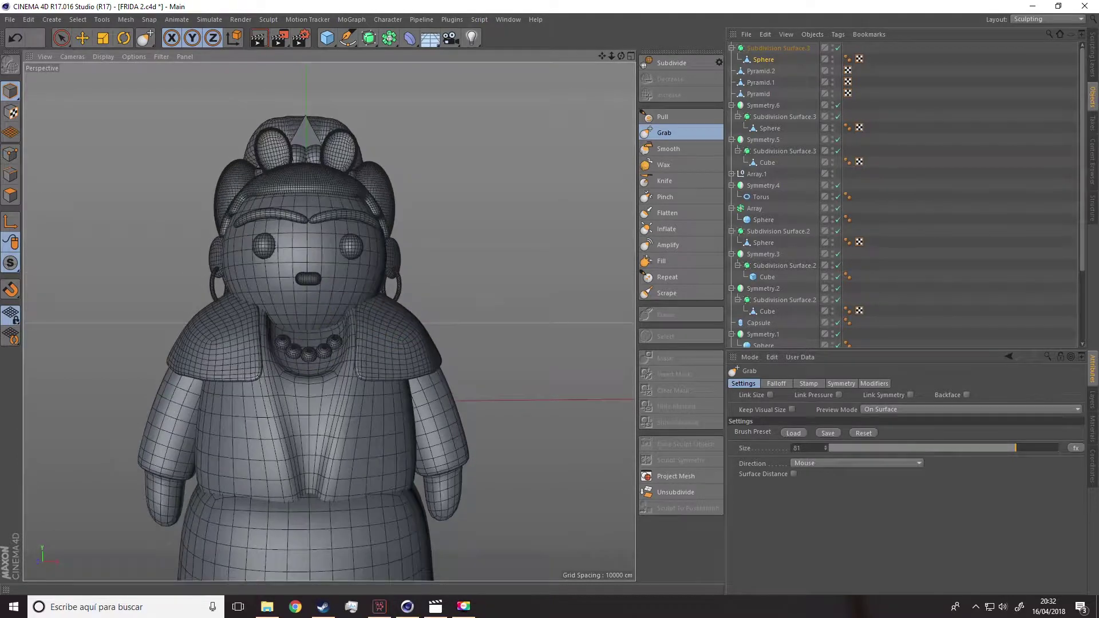
Deselect the shawl mesh and collapse its Subdivision Surface in the object hierarchy
{"action": "scroll", "coordinate": [508, 309], "scroll_direction": "down", "scroll_amount": 3}
{"action": "mouse_move", "coordinate": [497, 324]}
{"action": "left_mouse_down", "text": "alt"}
{"action": "mouse_move", "coordinate": [495, 311]}
{"action": "mouse_move", "coordinate": [500, 336]}
{"action": "left_mouse_up", "text": "alt"}
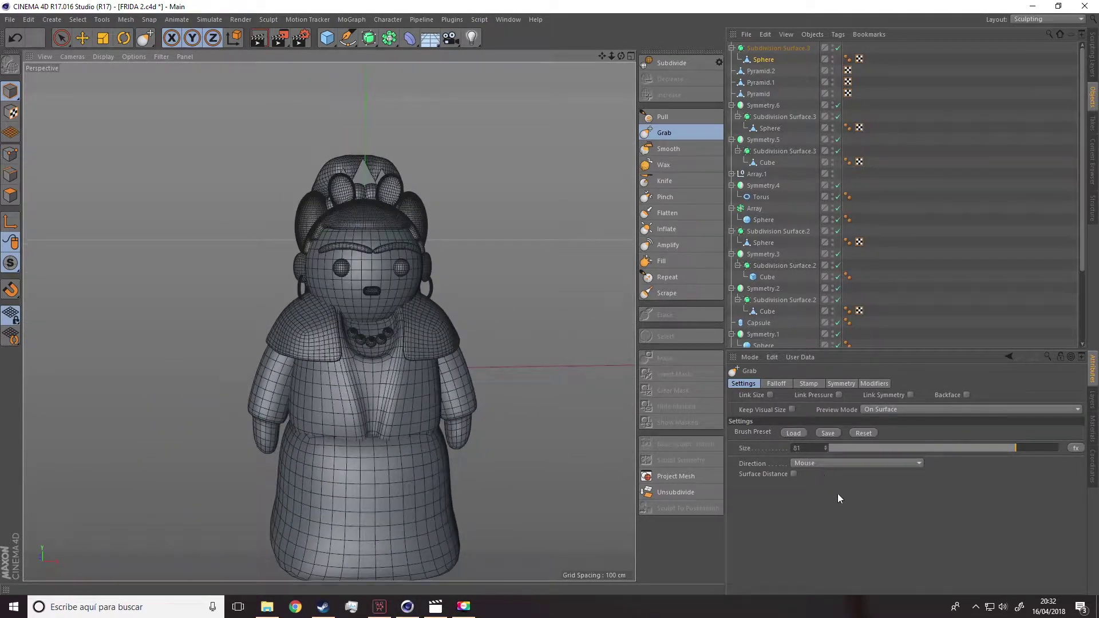
{"action": "left_click", "coordinate": [955, 142]}
{"action": "left_click_drag", "start_coordinate": [521, 261], "coordinate": [510, 255], "text": "alt"}
{"action": "middle_click_drag", "start_coordinate": [511, 255], "coordinate": [488, 216], "text": "alt"}
{"action": "left_click", "coordinate": [731, 48]}
{"action": "left_click_drag", "start_coordinate": [479, 225], "coordinate": [444, 246], "text": "alt"}
{"action": "scroll", "coordinate": [341, 235], "scroll_direction": "up", "scroll_amount": 6}
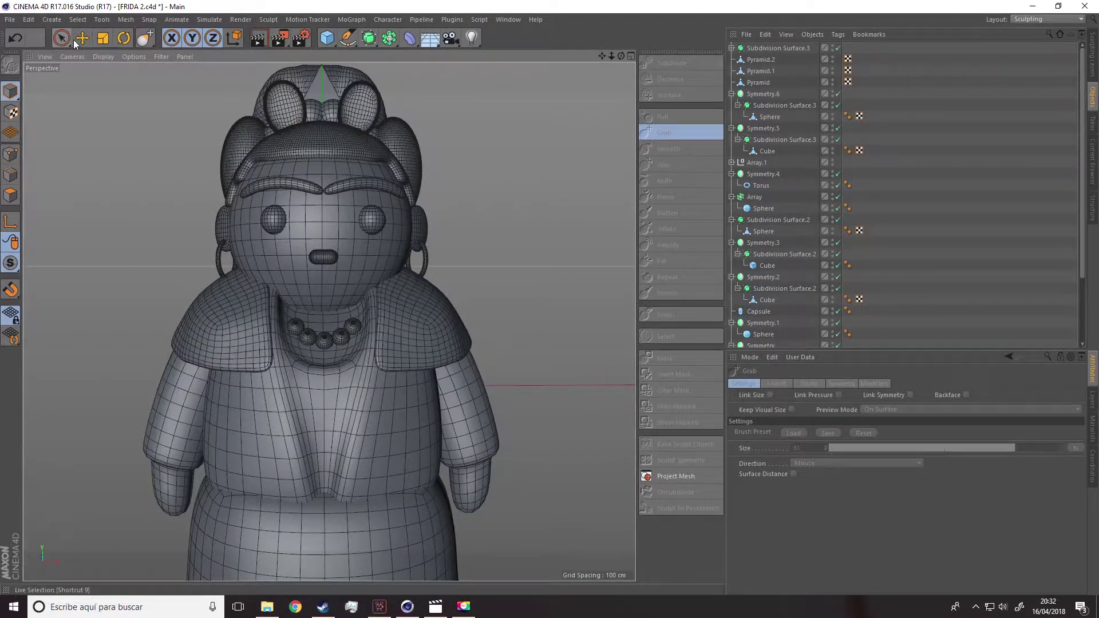
Try the head sphere with 25 segments and set it back to 40
{"action": "left_click", "coordinate": [75, 39]}
{"action": "left_click", "coordinate": [342, 210]}
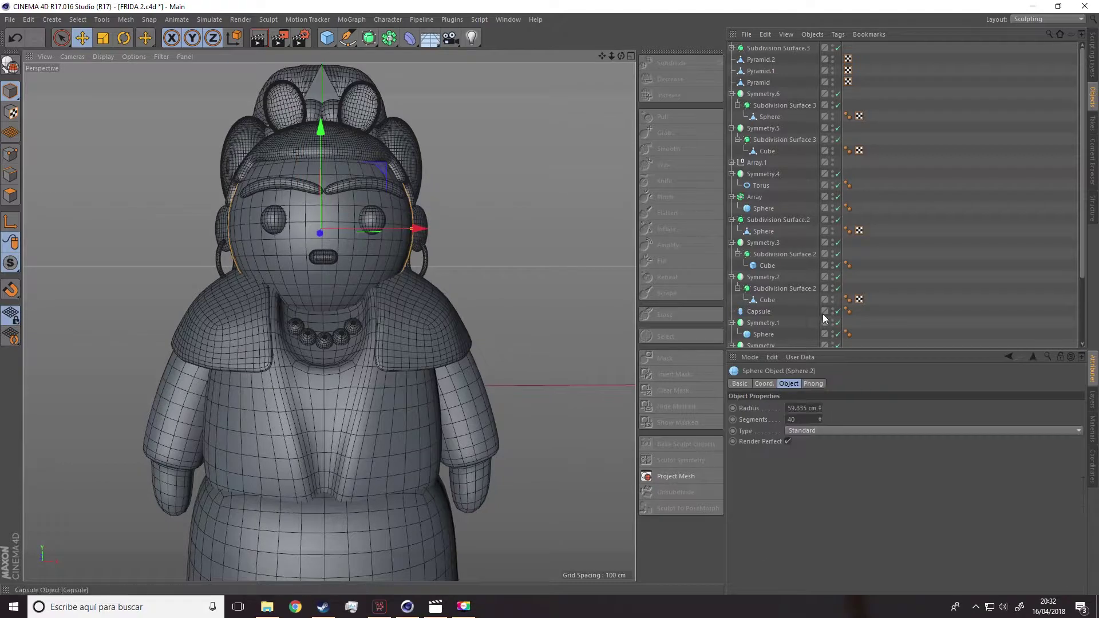
{"action": "left_click", "coordinate": [801, 420]}
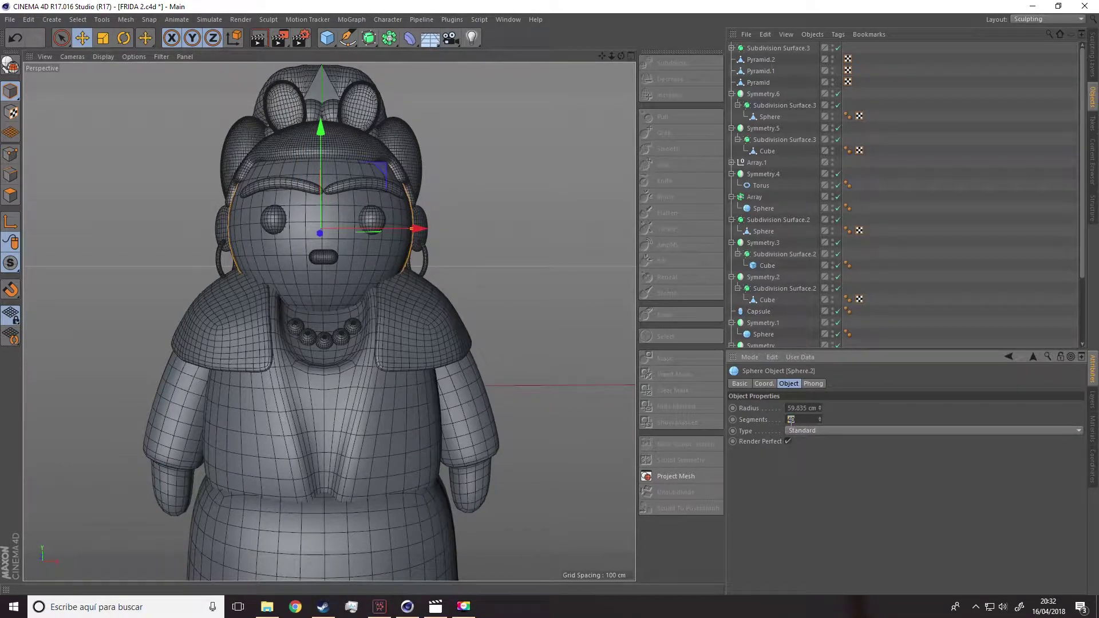
{"action": "type", "text": "25"}
{"action": "key", "text": "Return"}
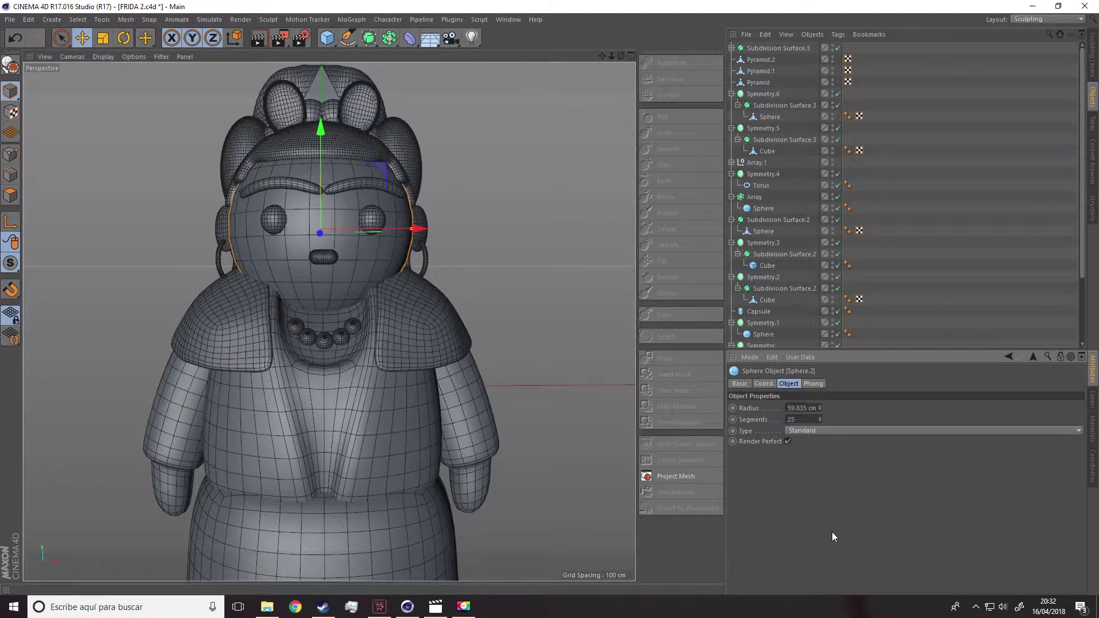
{"action": "left_click_drag", "start_coordinate": [799, 419], "coordinate": [773, 417]}
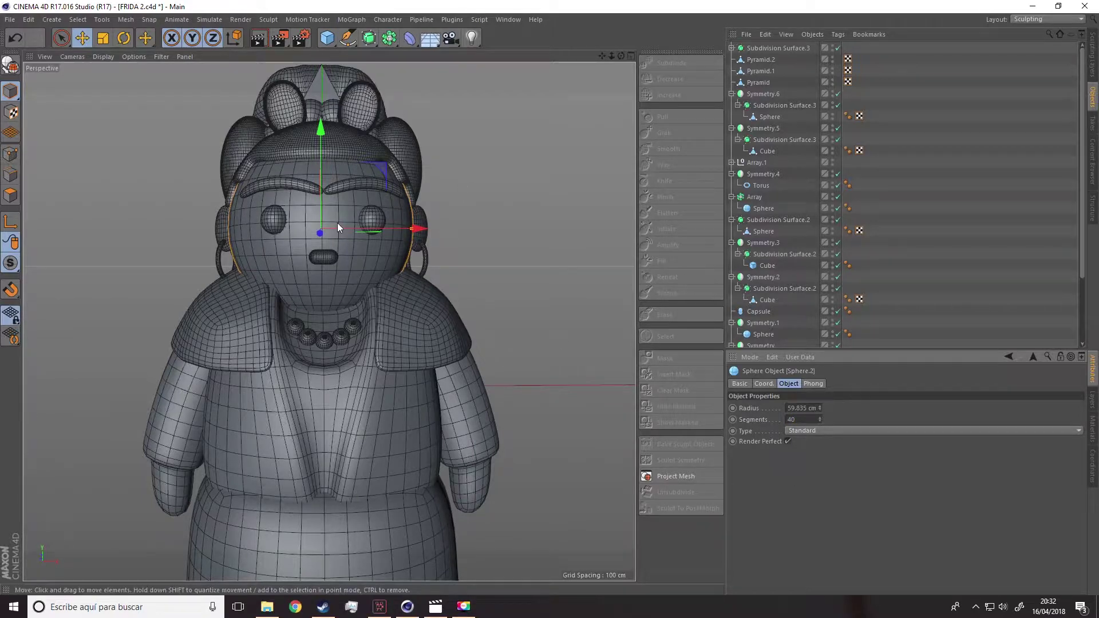
Select the torso's Sphere mesh inside its Subdivision Surface and switch to polygon editing
{"action": "scroll", "coordinate": [280, 252], "scroll_direction": "down", "scroll_amount": 2}
{"action": "mouse_move", "coordinate": [279, 252]}
{"action": "left_mouse_down", "text": "alt"}
{"action": "mouse_move", "coordinate": [294, 258]}
{"action": "mouse_move", "coordinate": [261, 236]}
{"action": "mouse_move", "coordinate": [259, 256]}
{"action": "left_mouse_up", "text": "alt"}
{"action": "left_click", "coordinate": [205, 381]}
{"action": "left_click_drag", "start_coordinate": [211, 377], "coordinate": [180, 392], "text": "alt"}
{"action": "scroll", "coordinate": [341, 432], "scroll_direction": "up", "scroll_amount": 3}
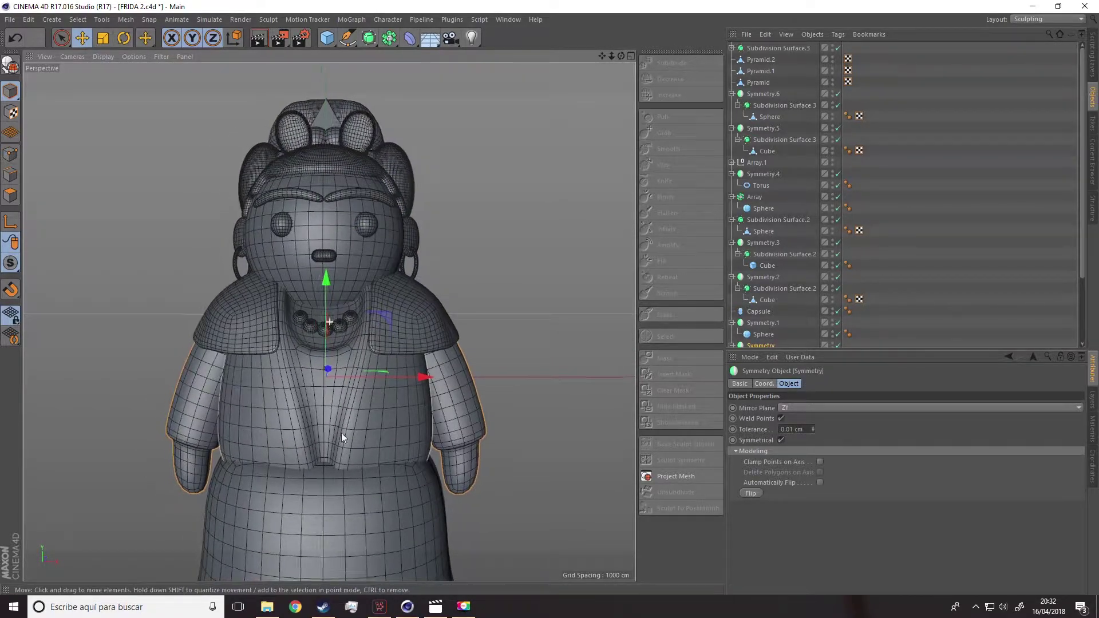
{"action": "left_click", "coordinate": [315, 384]}
{"action": "scroll", "coordinate": [756, 325], "scroll_direction": "down", "scroll_amount": 5}
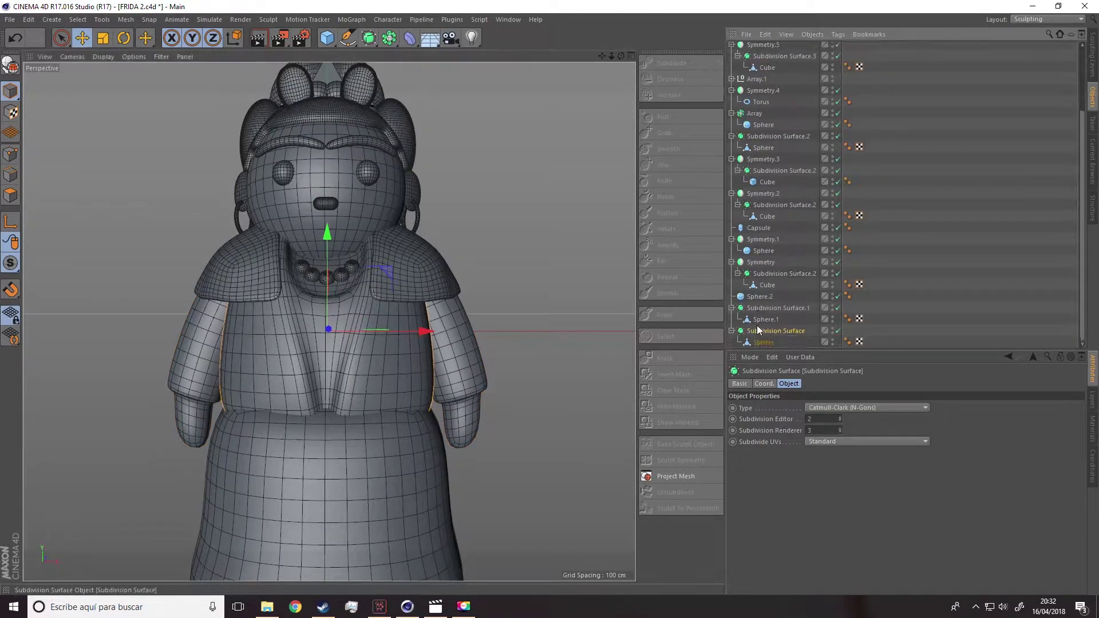
{"action": "left_click", "coordinate": [764, 342]}
{"action": "left_click", "coordinate": [10, 196]}
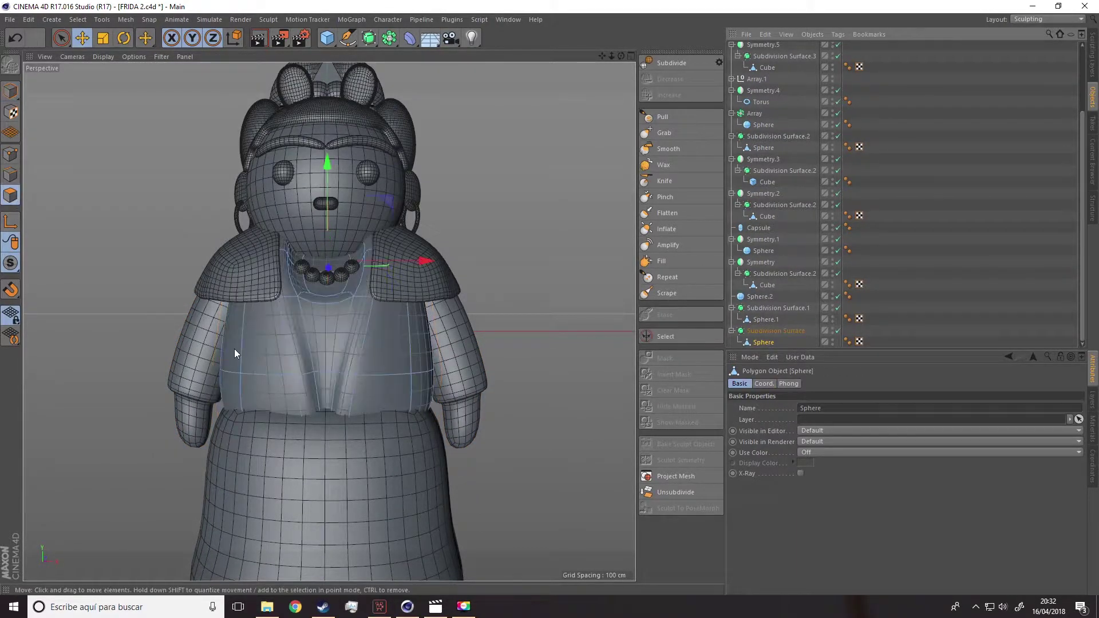
Select the centre polygon at the lower front edge of the torso and scale it slightly wider along X
{"action": "scroll", "coordinate": [235, 348], "scroll_direction": "up", "scroll_amount": 4}
{"action": "left_click", "coordinate": [313, 394]}
{"action": "left_click", "coordinate": [368, 403], "text": "shift"}
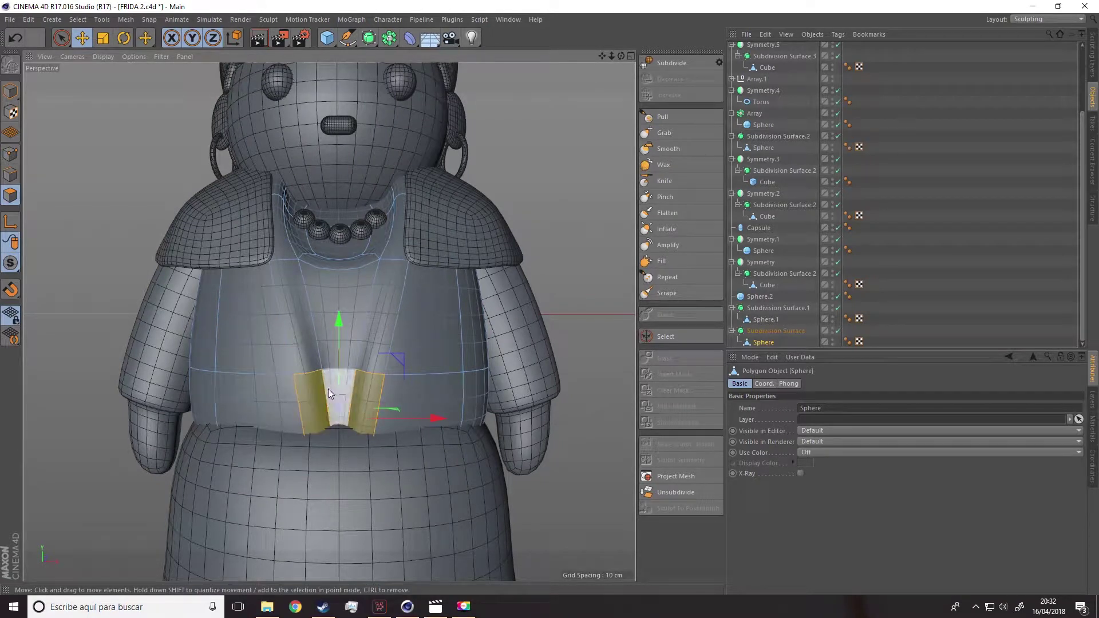
{"action": "left_click_drag", "start_coordinate": [388, 400], "coordinate": [393, 404], "text": "alt"}
{"action": "left_click", "coordinate": [337, 393]}
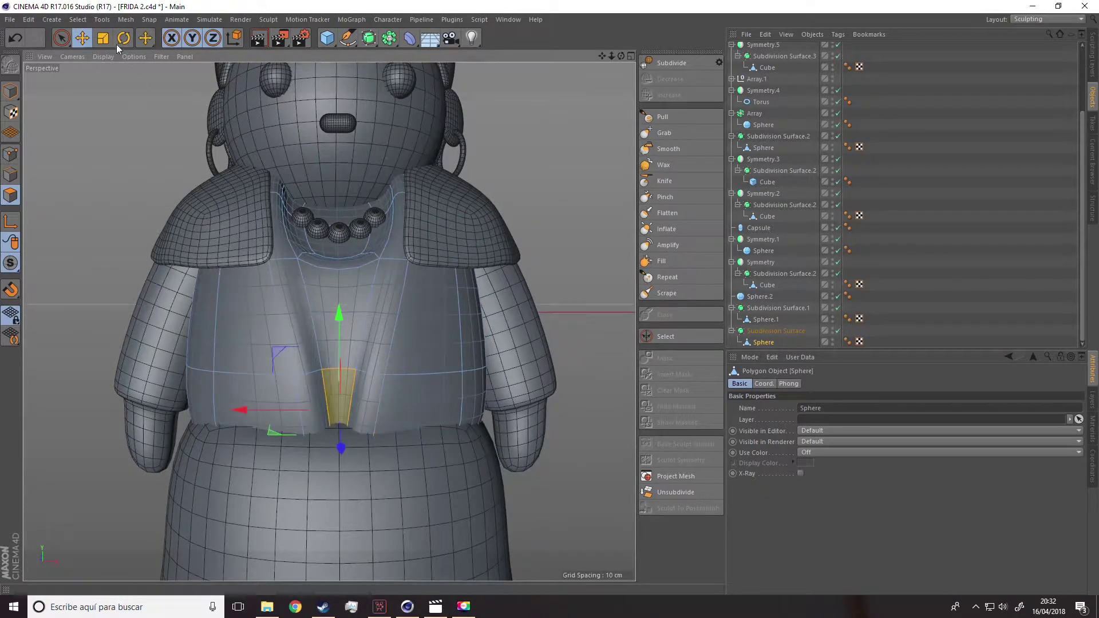
{"action": "left_click", "coordinate": [103, 38]}
{"action": "left_click_drag", "start_coordinate": [309, 409], "coordinate": [215, 411]}
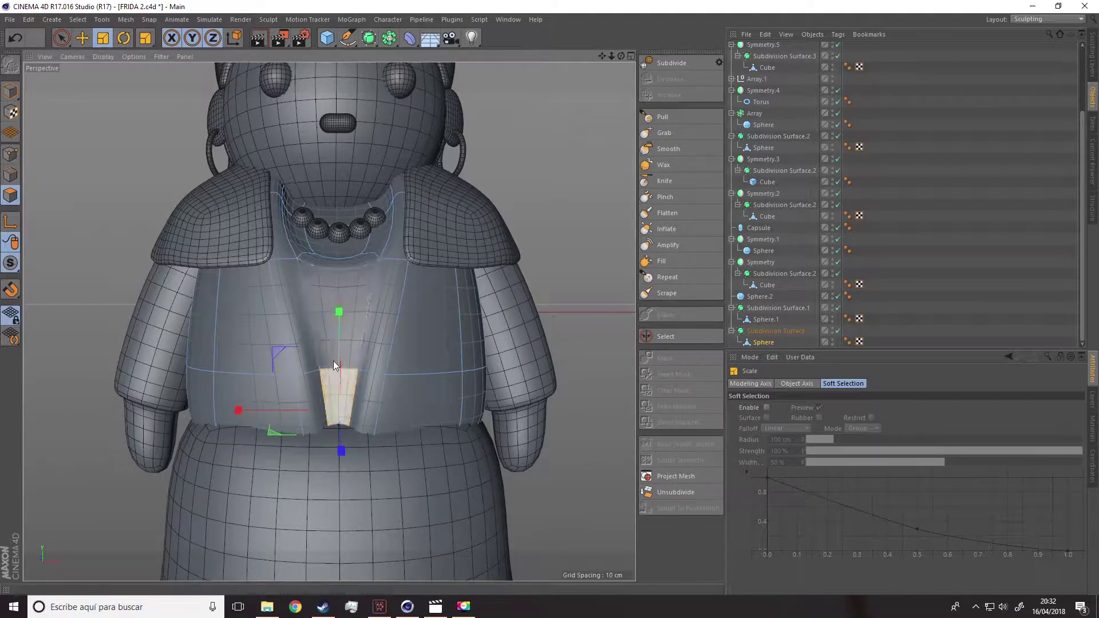
Select the torso's front neckline polygon behind the necklace and scale it up slightly
{"action": "left_click_drag", "start_coordinate": [350, 372], "coordinate": [358, 424], "text": "alt"}
{"action": "scroll", "coordinate": [355, 343], "scroll_direction": "down", "scroll_amount": 6}
{"action": "left_click", "coordinate": [527, 314]}
{"action": "scroll", "coordinate": [348, 222], "scroll_direction": "up", "scroll_amount": 3}
{"action": "scroll", "coordinate": [348, 222], "scroll_direction": "up", "scroll_amount": 4}
{"action": "left_click", "coordinate": [355, 252]}
{"action": "left_click_drag", "start_coordinate": [602, 148], "coordinate": [631, 147]}
Shift the neckline polygon slightly along the depth axis and lower it behind the necklace
{"action": "left_click_drag", "start_coordinate": [534, 179], "coordinate": [327, 137], "text": "alt"}
{"action": "left_click", "coordinate": [82, 38]}
{"action": "left_click_drag", "start_coordinate": [502, 241], "coordinate": [499, 241]}
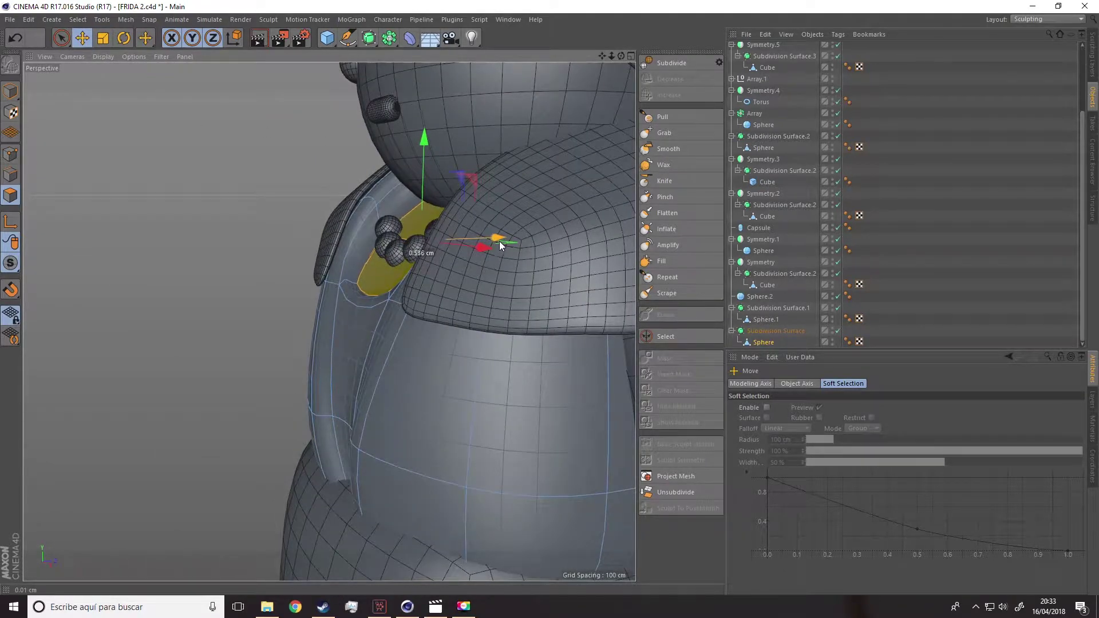
{"action": "left_click_drag", "start_coordinate": [425, 142], "coordinate": [433, 194]}
{"action": "scroll", "coordinate": [748, 117], "scroll_direction": "up", "scroll_amount": 3}
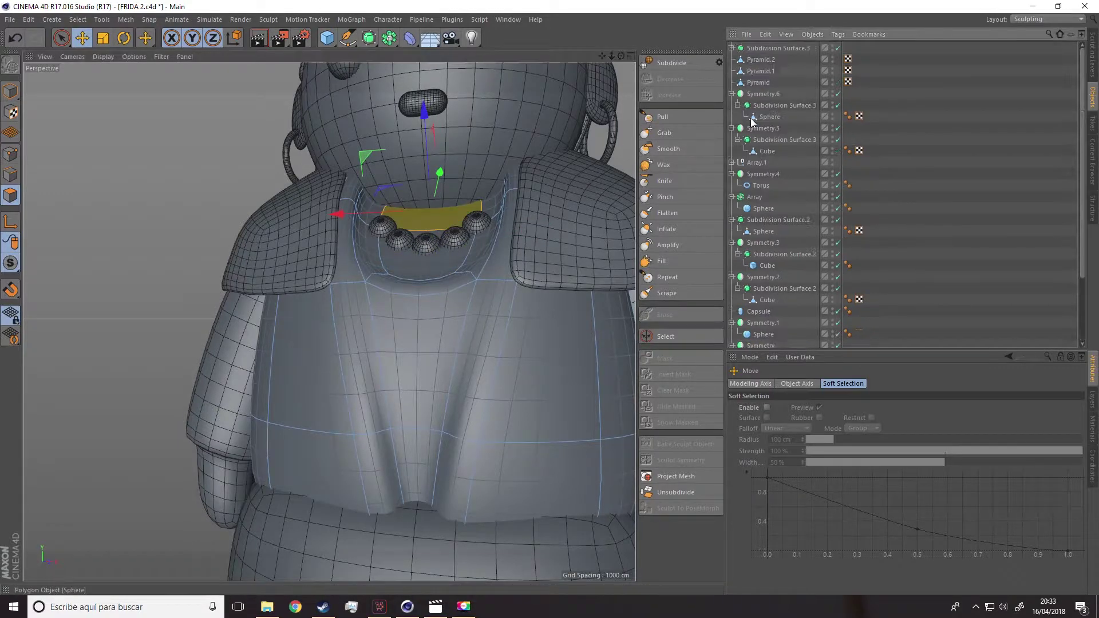
Return to object editing and move the bead necklace, Array.1, slightly to fit the neckline
{"action": "left_click", "coordinate": [10, 91]}
{"action": "left_click", "coordinate": [400, 243]}
{"action": "left_click_drag", "start_coordinate": [403, 246], "coordinate": [344, 261], "text": "alt"}
{"action": "left_click", "coordinate": [757, 164]}
{"action": "left_click_drag", "start_coordinate": [510, 238], "coordinate": [461, 264], "text": "alt"}
{"action": "left_click_drag", "start_coordinate": [449, 123], "coordinate": [440, 116]}
{"action": "left_click_drag", "start_coordinate": [470, 196], "coordinate": [523, 272], "text": "alt"}
Scale the bead necklace up slightly and deselect it
{"action": "scroll", "coordinate": [523, 271], "scroll_direction": "down", "scroll_amount": 5}
{"action": "scroll", "coordinate": [537, 317], "scroll_direction": "down", "scroll_amount": 3}
{"action": "left_click", "coordinate": [103, 38]}
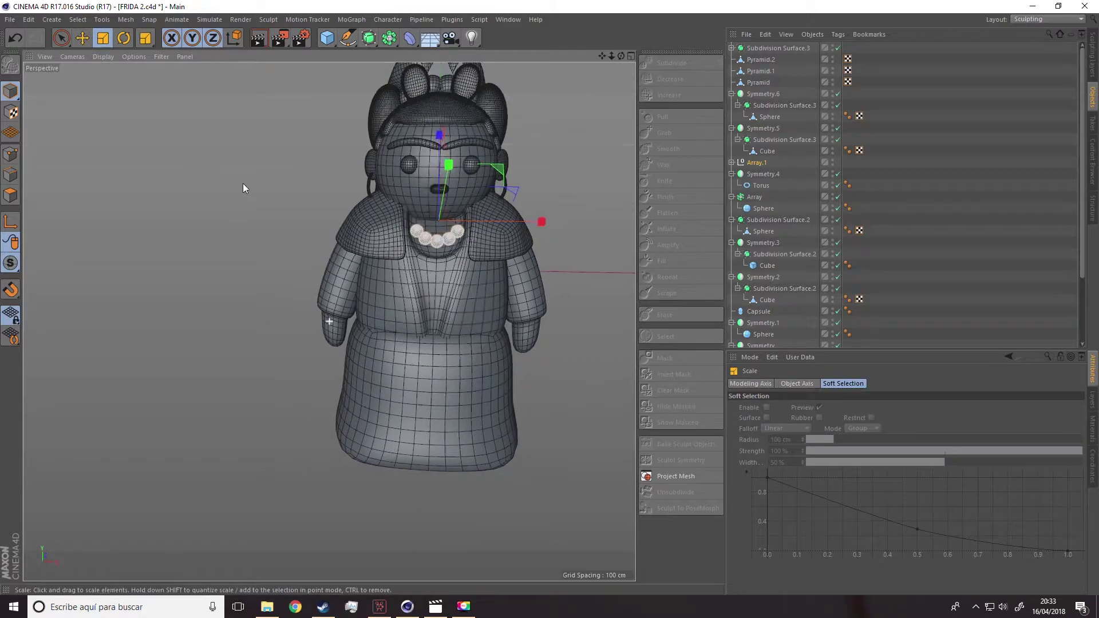
{"action": "left_click_drag", "start_coordinate": [243, 183], "coordinate": [269, 182]}
{"action": "left_click", "coordinate": [82, 38]}
{"action": "scroll", "coordinate": [403, 228], "scroll_direction": "up", "scroll_amount": 6}
{"action": "scroll", "coordinate": [523, 338], "scroll_direction": "down", "scroll_amount": 6}
{"action": "mouse_move", "coordinate": [403, 228]}
{"action": "left_mouse_down", "text": "alt"}
{"action": "mouse_move", "coordinate": [523, 338]}
{"action": "mouse_move", "coordinate": [509, 234]}
{"action": "mouse_move", "coordinate": [527, 207]}
{"action": "mouse_move", "coordinate": [406, 217]}
{"action": "left_mouse_up", "text": "alt"}
{"action": "left_click", "coordinate": [515, 267]}
Duplicate the headdress petal's Cube mesh from Symmetry.5 and place the copy inside a new Subdivision Surface
{"action": "left_click", "coordinate": [412, 219]}
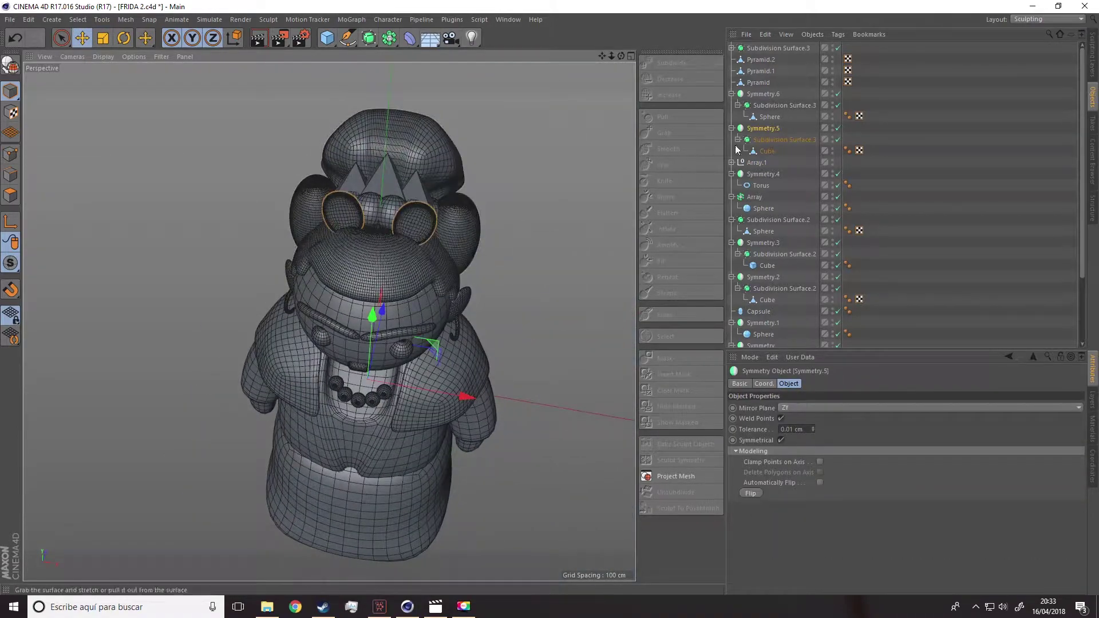
{"action": "left_click", "coordinate": [766, 152]}
{"action": "key", "text": "ctrl+c"}
{"action": "key", "text": "ctrl+v"}
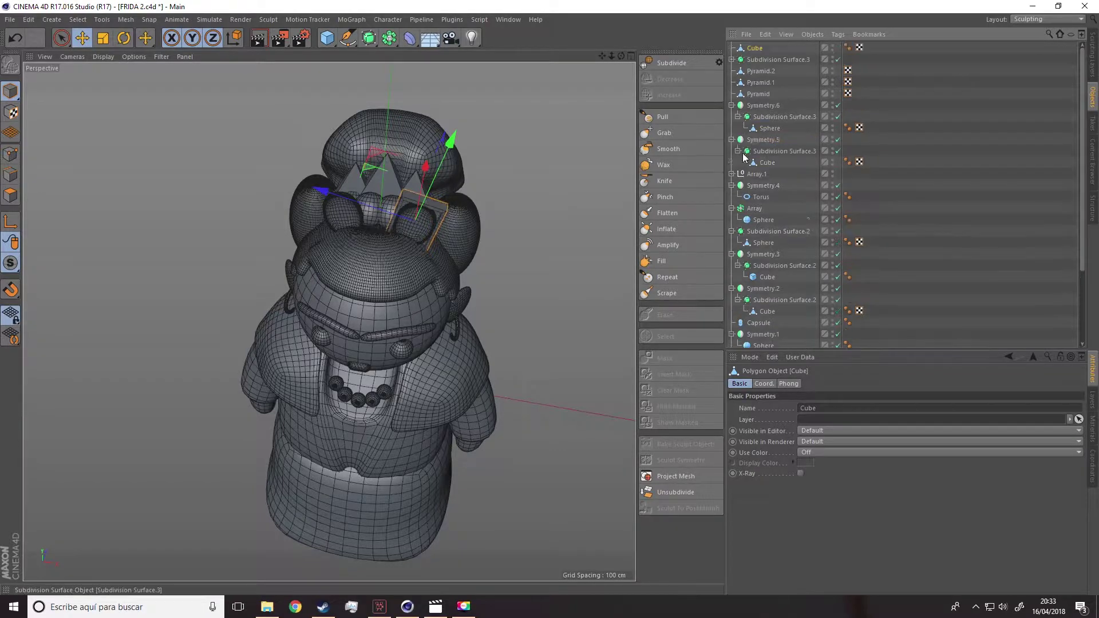
{"action": "left_click_drag", "start_coordinate": [517, 222], "coordinate": [421, 140], "text": "alt"}
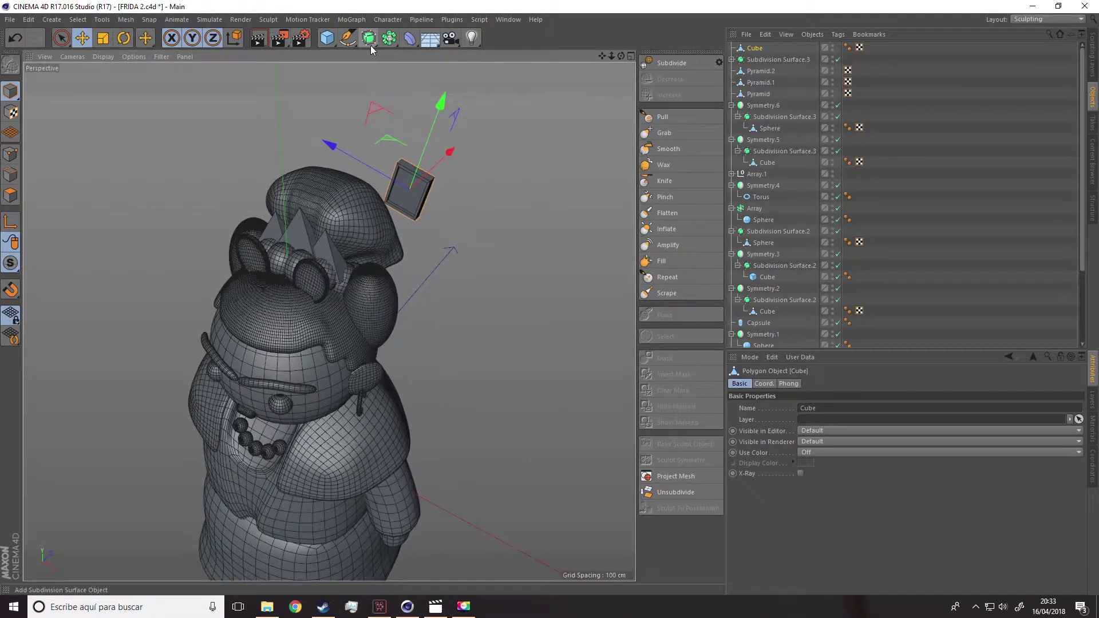
{"action": "left_click_drag", "start_coordinate": [369, 38], "coordinate": [417, 58], "text": "alt"}
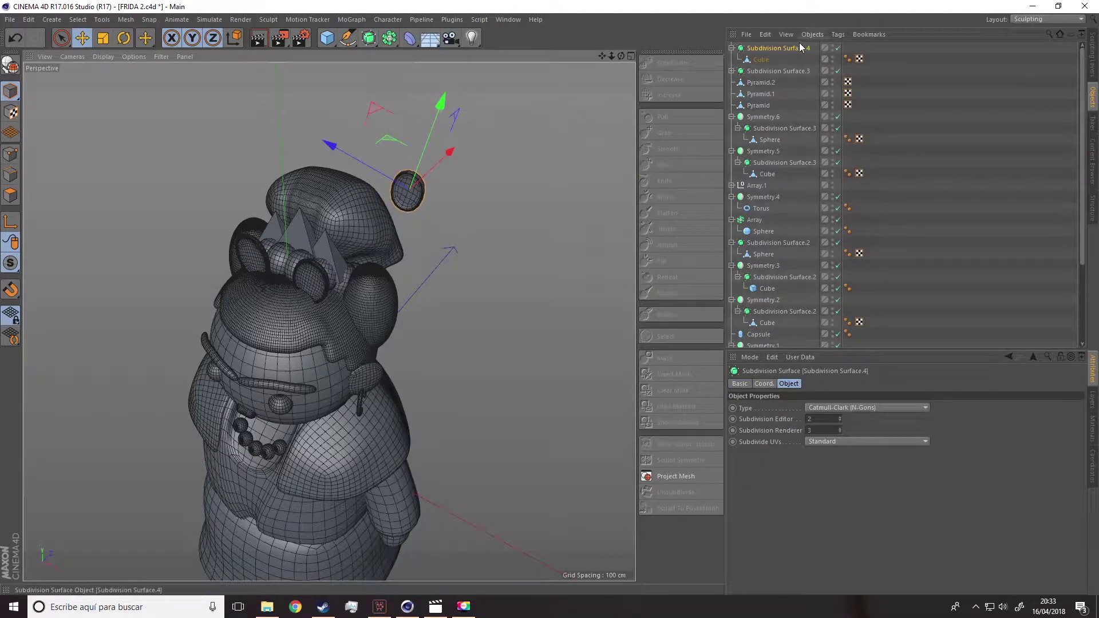
Undo the trial move of the new petal and scale the petal down
{"action": "left_click_drag", "start_coordinate": [525, 232], "coordinate": [492, 248]}
{"action": "key", "text": "ctrl+z"}
{"action": "left_click", "coordinate": [108, 39]}
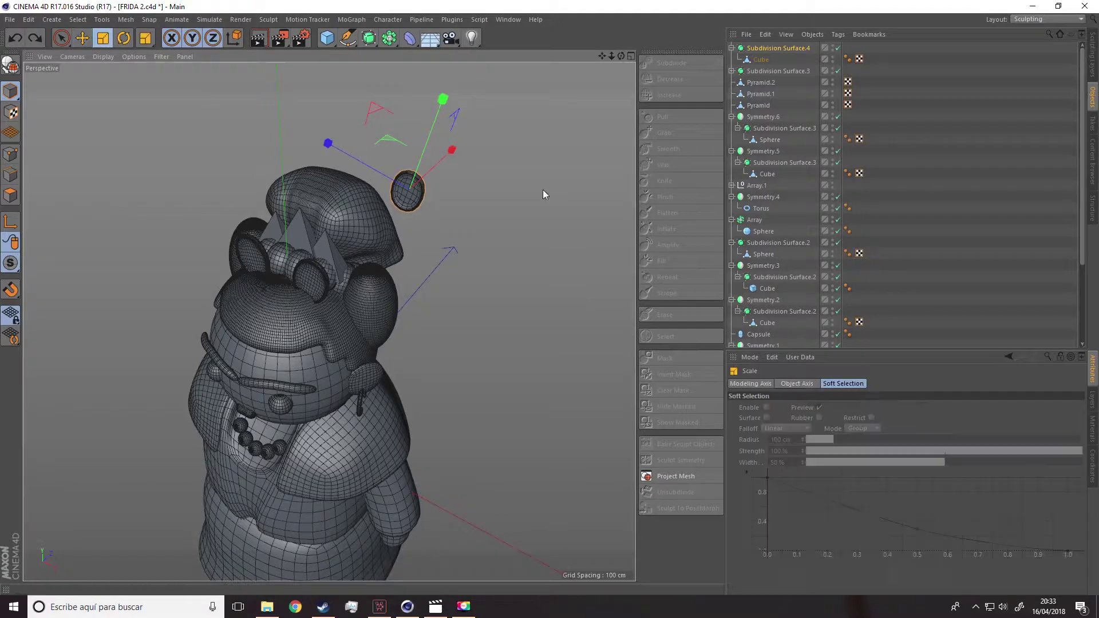
{"action": "left_click_drag", "start_coordinate": [544, 218], "coordinate": [484, 284]}
Move the new petal to the middle of the headdress between the two front petals and rotate it to face forward
{"action": "left_click", "coordinate": [83, 38]}
{"action": "left_click_drag", "start_coordinate": [454, 170], "coordinate": [474, 199]}
{"action": "left_click_drag", "start_coordinate": [259, 250], "coordinate": [221, 250]}
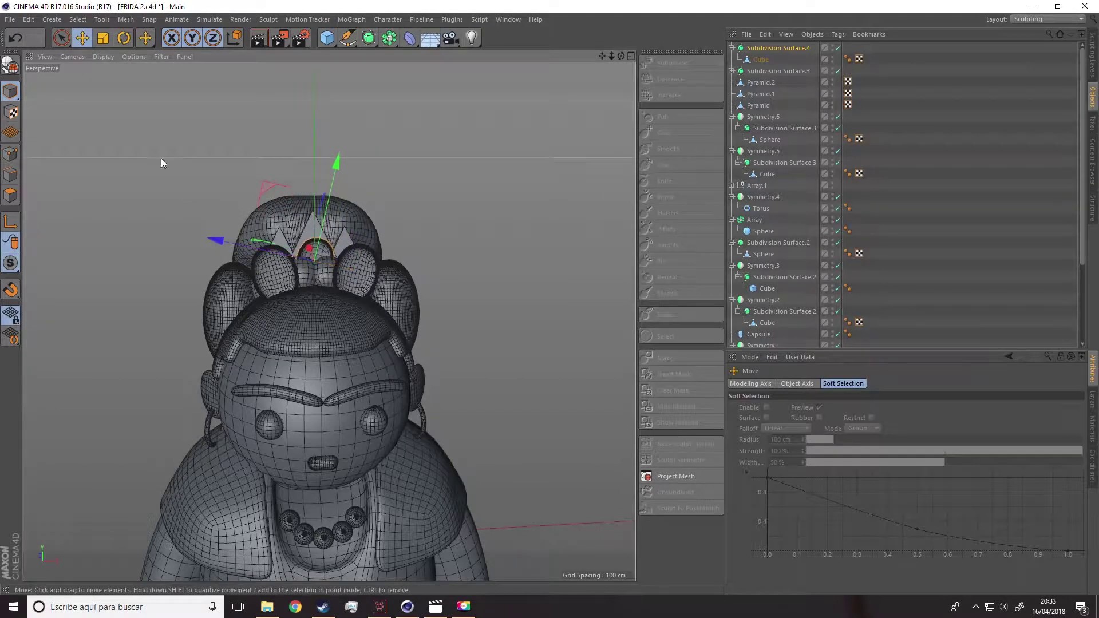
{"action": "left_click", "coordinate": [122, 38]}
{"action": "left_click_drag", "start_coordinate": [279, 209], "coordinate": [296, 281]}
Duplicate the centre petal to one side of the headdress and rotate the copy to follow the head's curve
{"action": "key", "text": "e"}
{"action": "mouse_move", "coordinate": [258, 246]}
{"action": "left_mouse_down", "text": "ctrl"}
{"action": "mouse_move", "coordinate": [228, 253]}
{"action": "mouse_move", "coordinate": [256, 262]}
{"action": "left_mouse_up", "text": "ctrl"}
{"action": "left_click", "coordinate": [131, 41]}
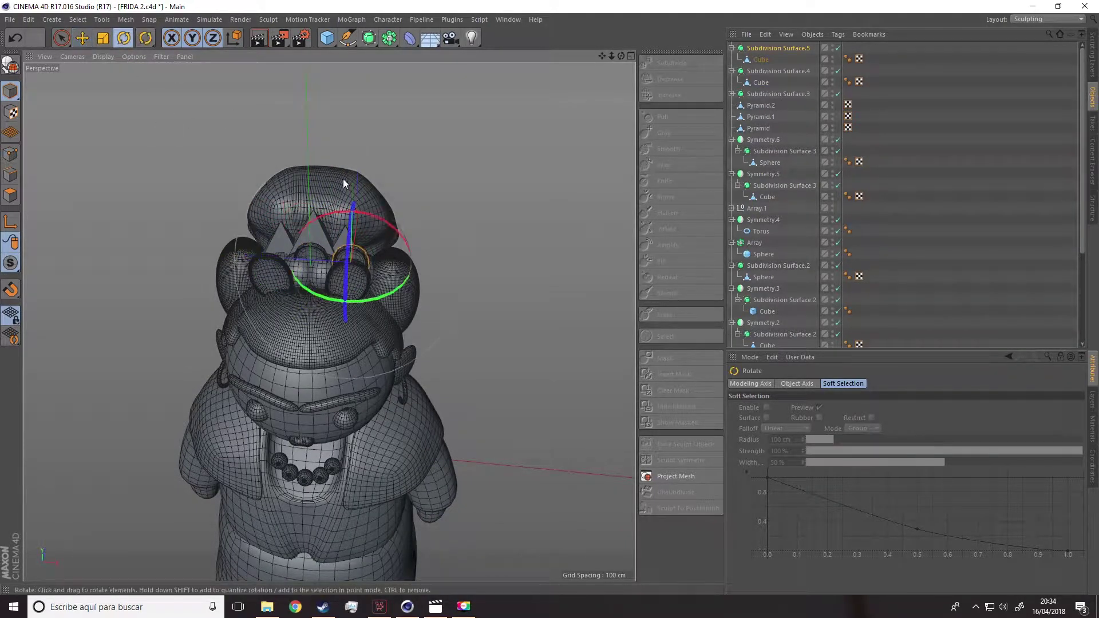
{"action": "left_click_drag", "start_coordinate": [376, 218], "coordinate": [392, 231]}
Duplicate the side petal again and place the copy lower, outside the front petal on the same side
{"action": "left_click_drag", "start_coordinate": [261, 184], "coordinate": [265, 111], "text": "alt"}
{"action": "key", "text": "e"}
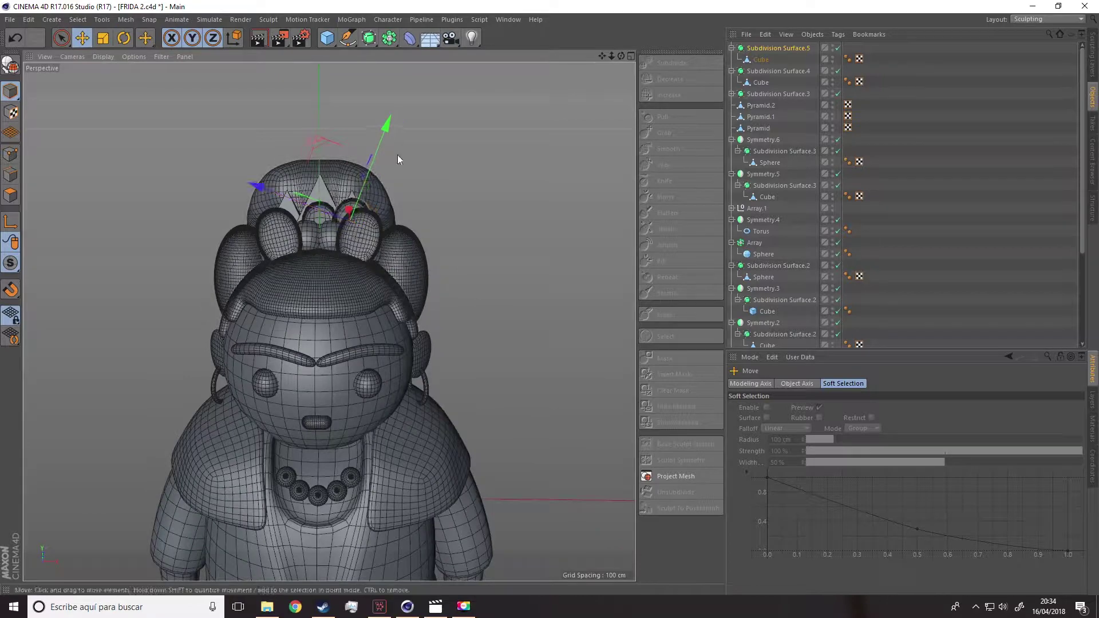
{"action": "left_click_drag", "start_coordinate": [391, 137], "coordinate": [373, 168], "text": "alt"}
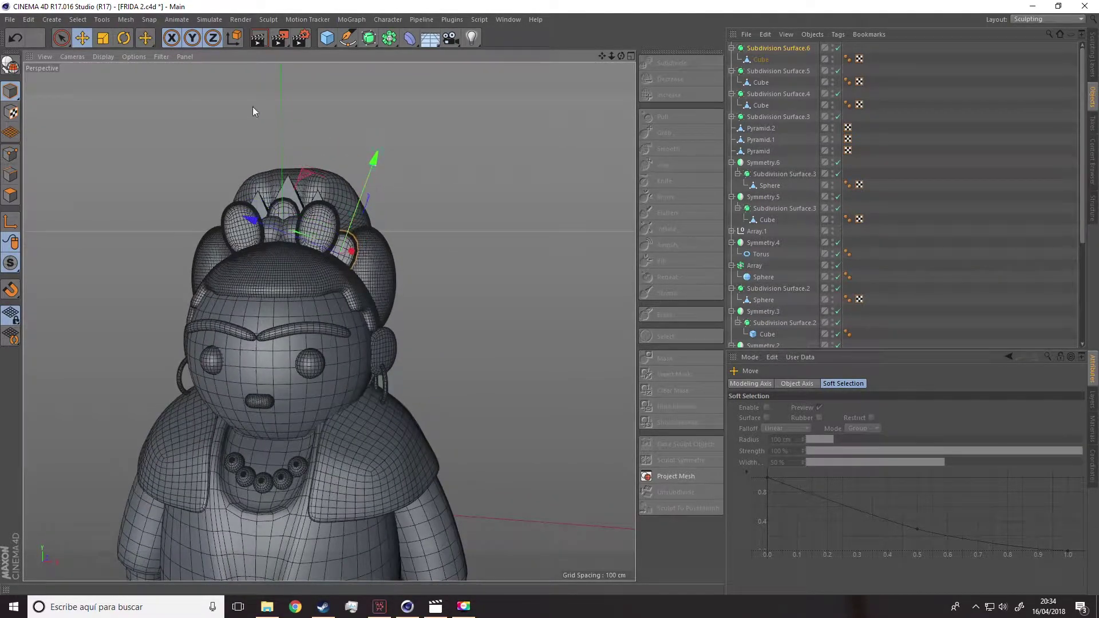
Select the two new side petals of the headdress and group them under one null
{"action": "left_click_drag", "start_coordinate": [266, 119], "coordinate": [324, 185], "text": "alt"}
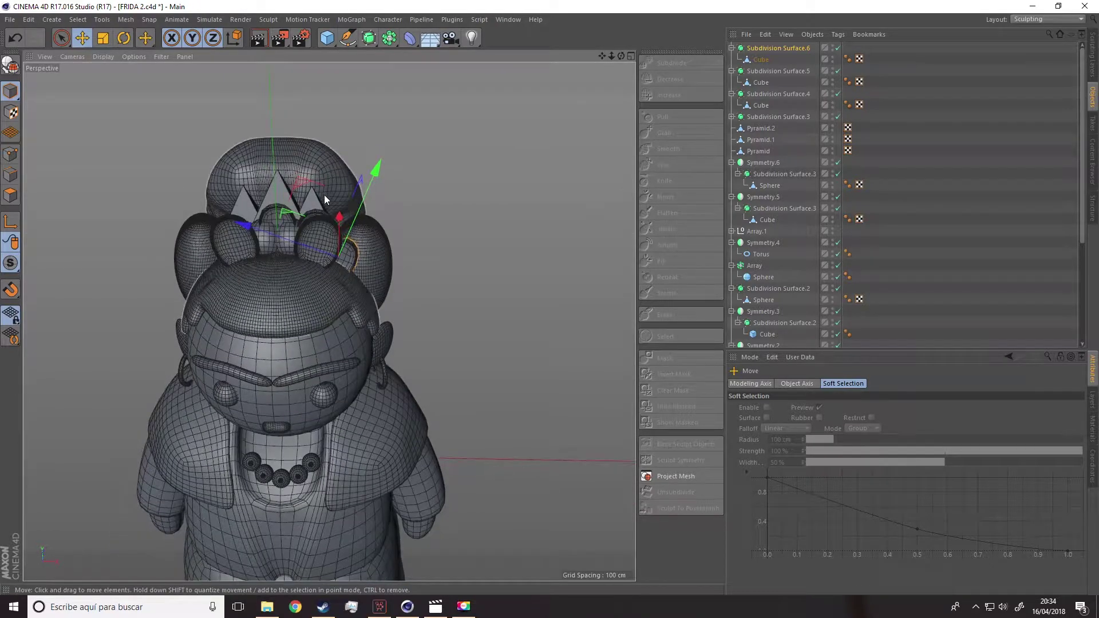
{"action": "left_click", "coordinate": [317, 211], "text": "shift"}
{"action": "right_click", "coordinate": [771, 52]}
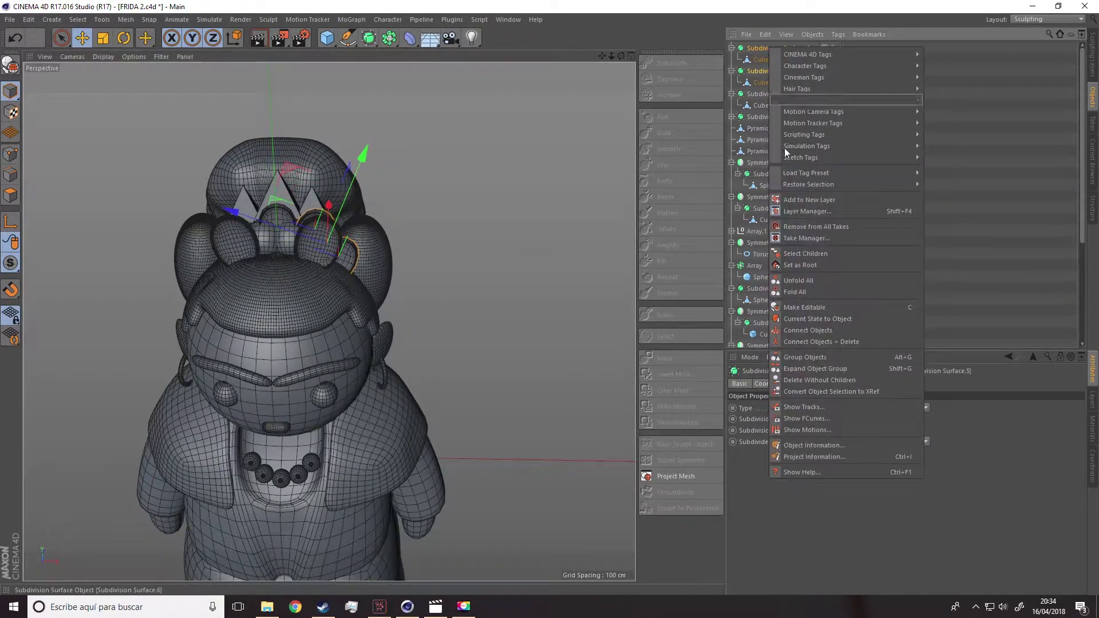
{"action": "left_click", "coordinate": [805, 357]}
Add a Symmetry object and nest the petal group inside it to mirror both petals across the head
{"action": "left_click", "coordinate": [389, 38]}
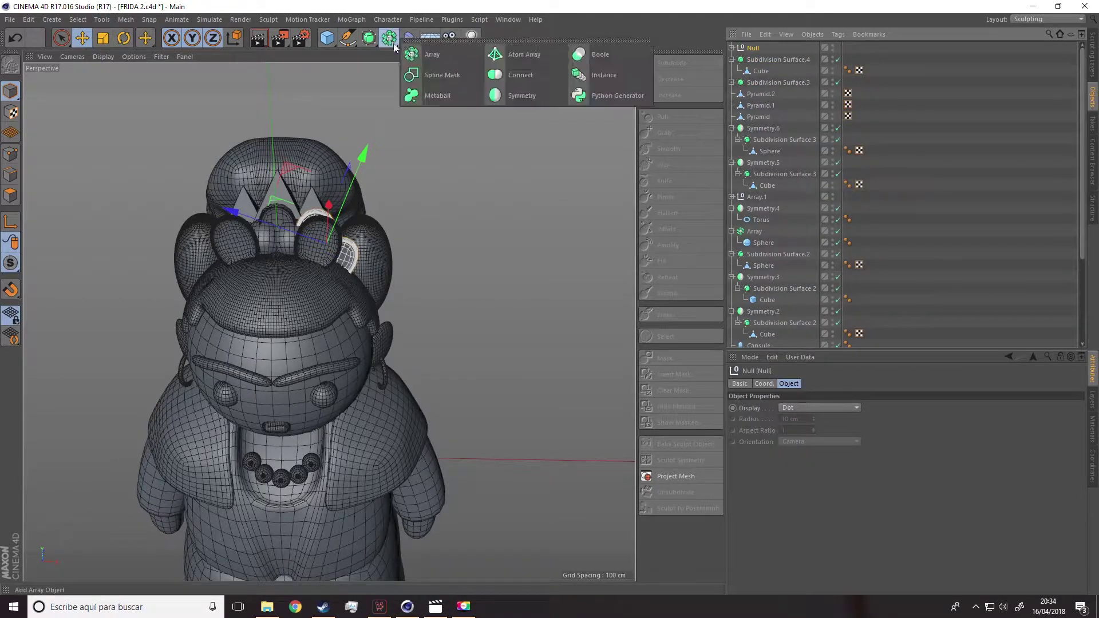
{"action": "left_click", "coordinate": [522, 95]}
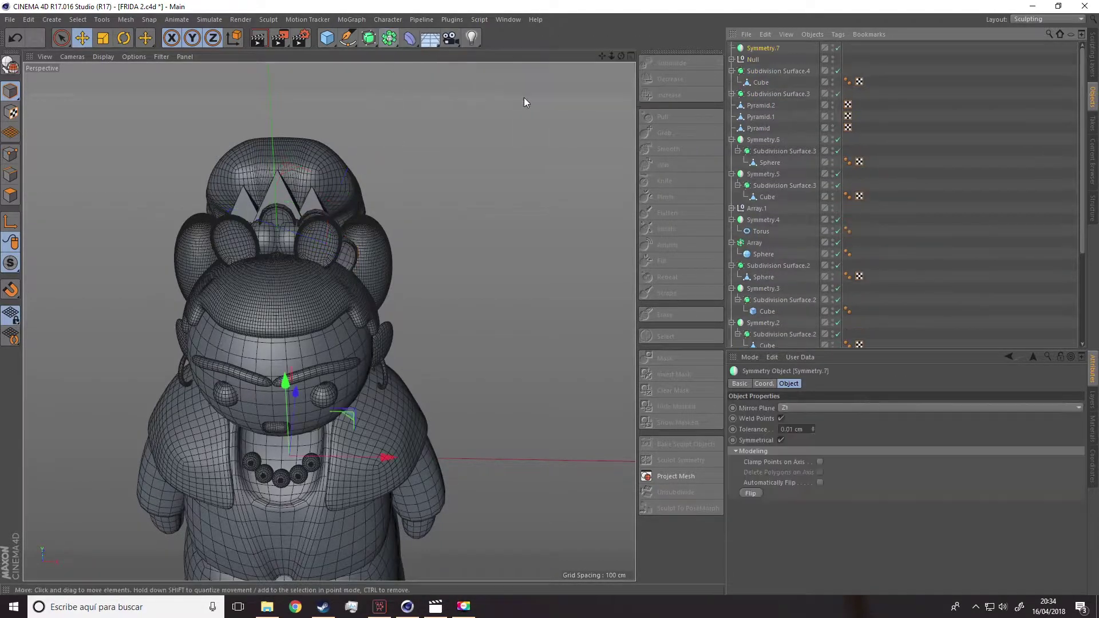
{"action": "left_click", "coordinate": [752, 59]}
{"action": "left_click_drag", "start_coordinate": [748, 67], "coordinate": [763, 48]}
{"action": "left_click_drag", "start_coordinate": [514, 162], "coordinate": [473, 156], "text": "alt"}
{"action": "scroll", "coordinate": [481, 245], "scroll_direction": "down", "scroll_amount": 4}
{"action": "middle_click_drag", "start_coordinate": [481, 245], "coordinate": [472, 229], "text": "alt"}
Nudge the mirrored hoop earrings vertically at the earlobes and clear the selection
{"action": "left_click", "coordinate": [385, 241]}
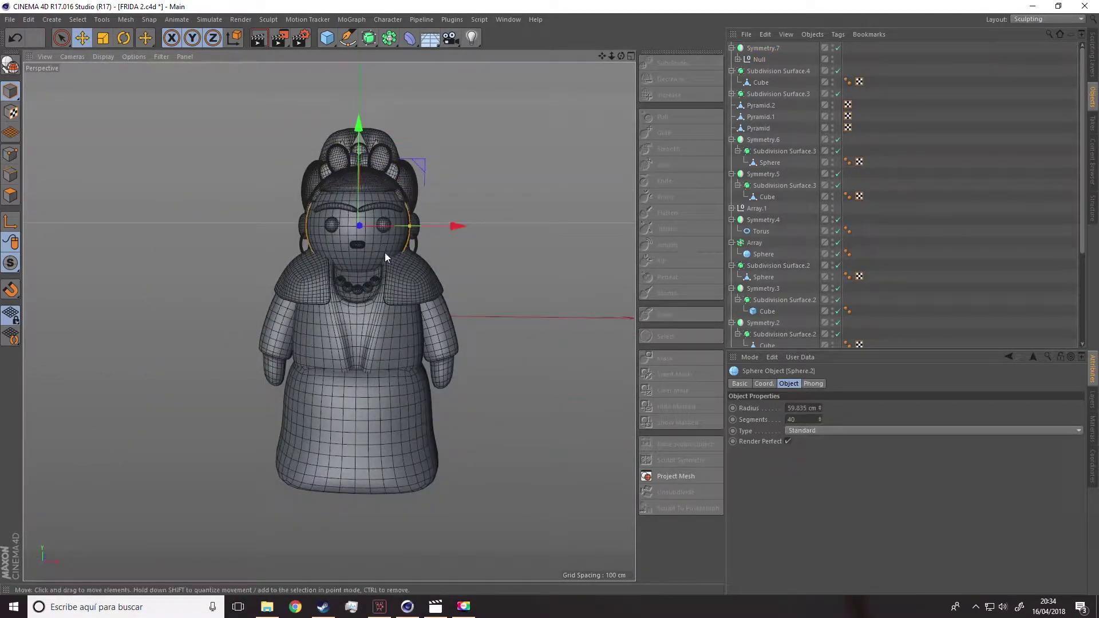
{"action": "scroll", "coordinate": [306, 239], "scroll_direction": "up", "scroll_amount": 2}
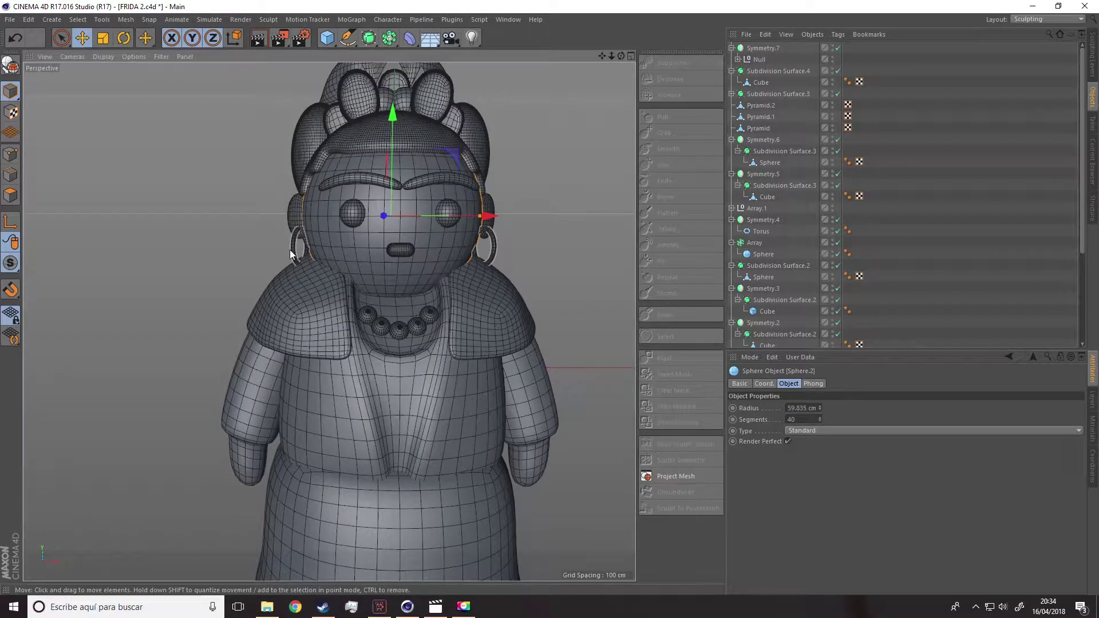
{"action": "left_click", "coordinate": [289, 250]}
{"action": "scroll", "coordinate": [290, 250], "scroll_direction": "up", "scroll_amount": 2}
{"action": "scroll", "coordinate": [289, 250], "scroll_direction": "up", "scroll_amount": 1}
{"action": "left_click_drag", "start_coordinate": [468, 361], "coordinate": [466, 346]}
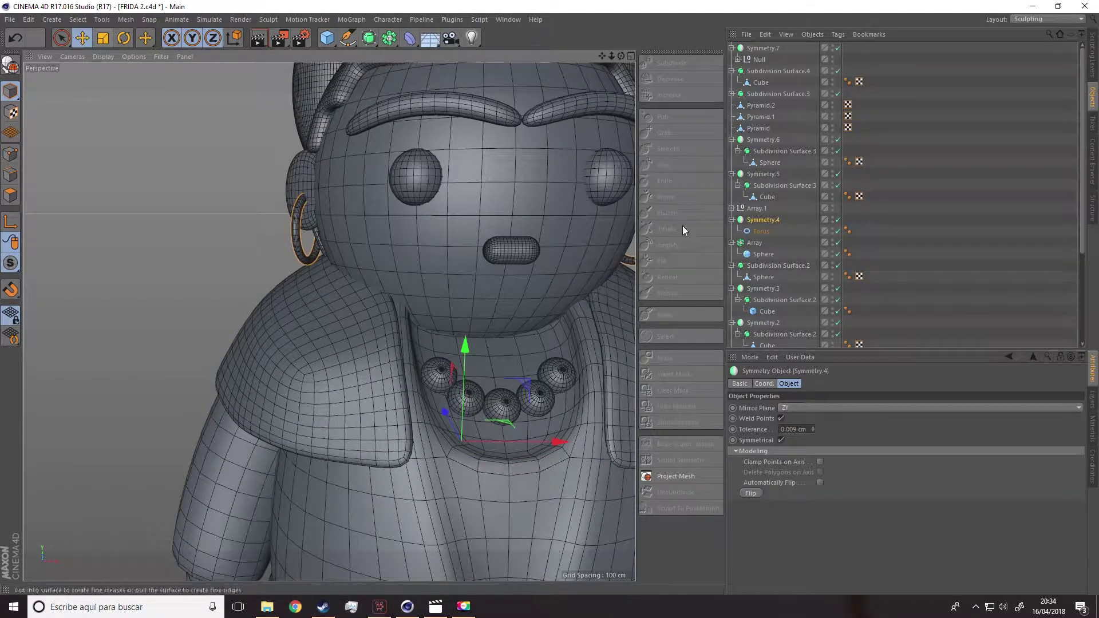
{"action": "left_click", "coordinate": [754, 235]}
{"action": "left_click", "coordinate": [84, 39]}
{"action": "left_click", "coordinate": [301, 201]}
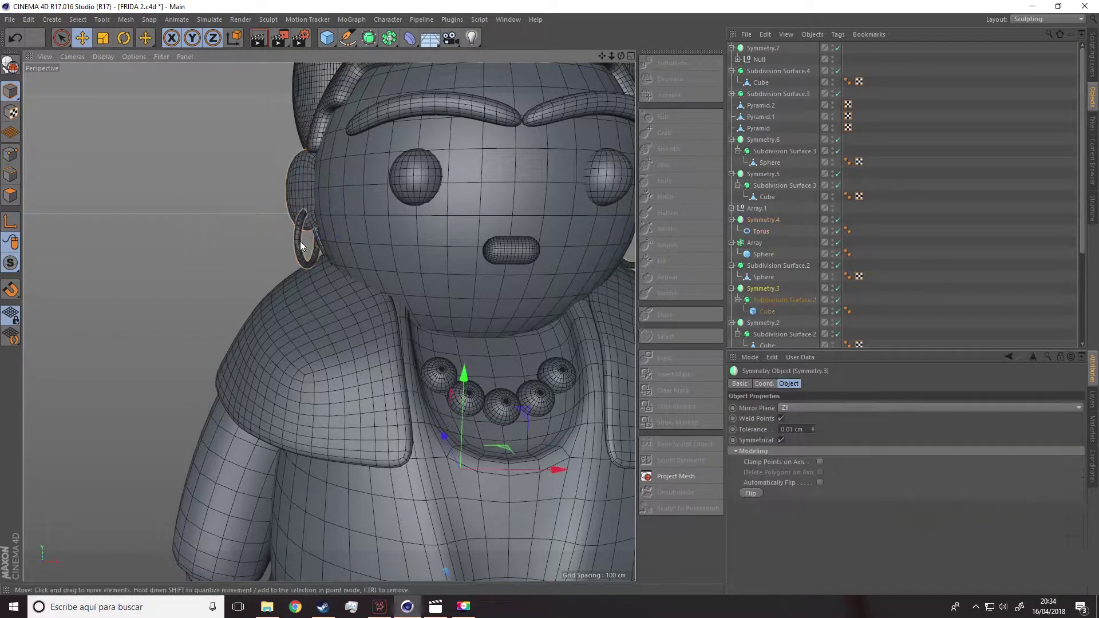
{"action": "left_click", "coordinate": [297, 243], "text": "shift"}
{"action": "scroll", "coordinate": [431, 249], "scroll_direction": "down", "scroll_amount": 4}
{"action": "scroll", "coordinate": [430, 250], "scroll_direction": "down", "scroll_amount": 2}
{"action": "left_click", "coordinate": [580, 333]}
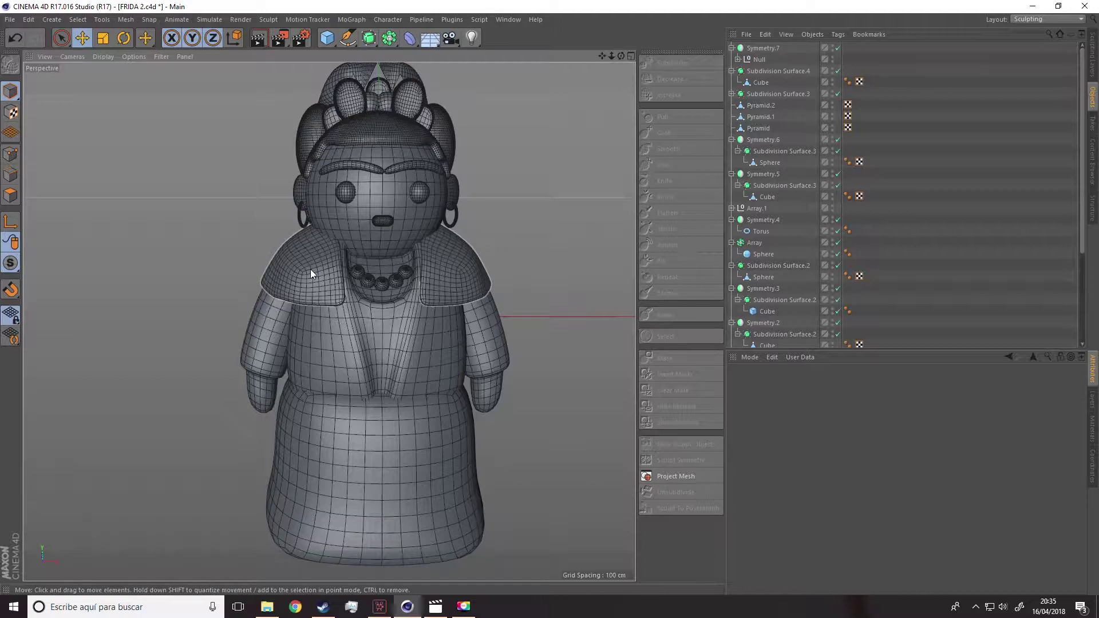
Switch the interface to the Standard layout and create a new material
{"action": "left_click", "coordinate": [1036, 19]}
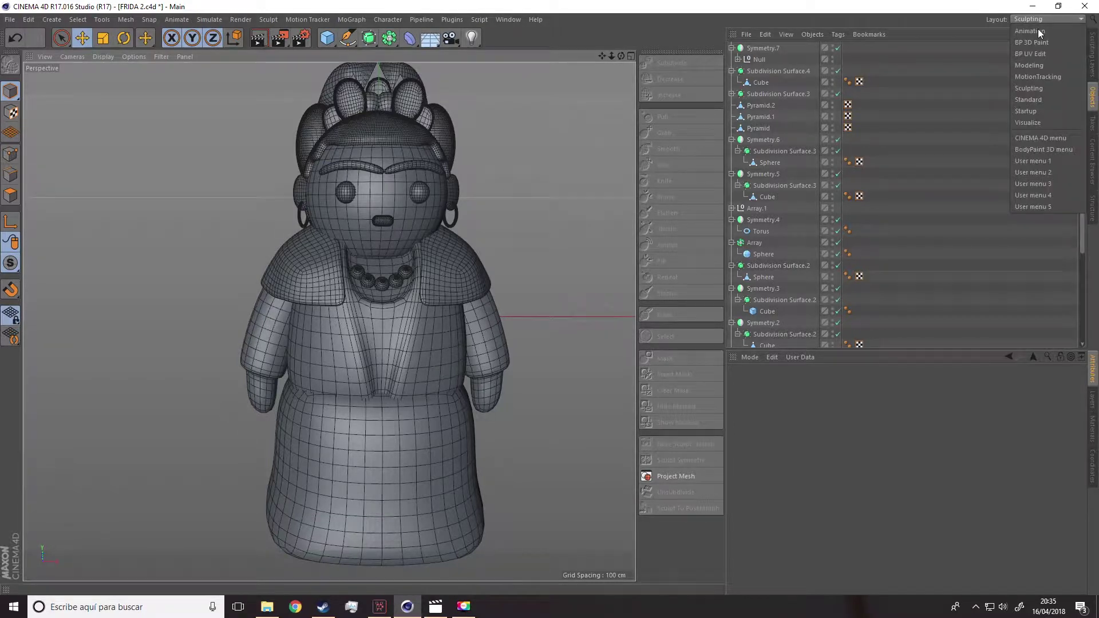
{"action": "left_click", "coordinate": [1025, 111]}
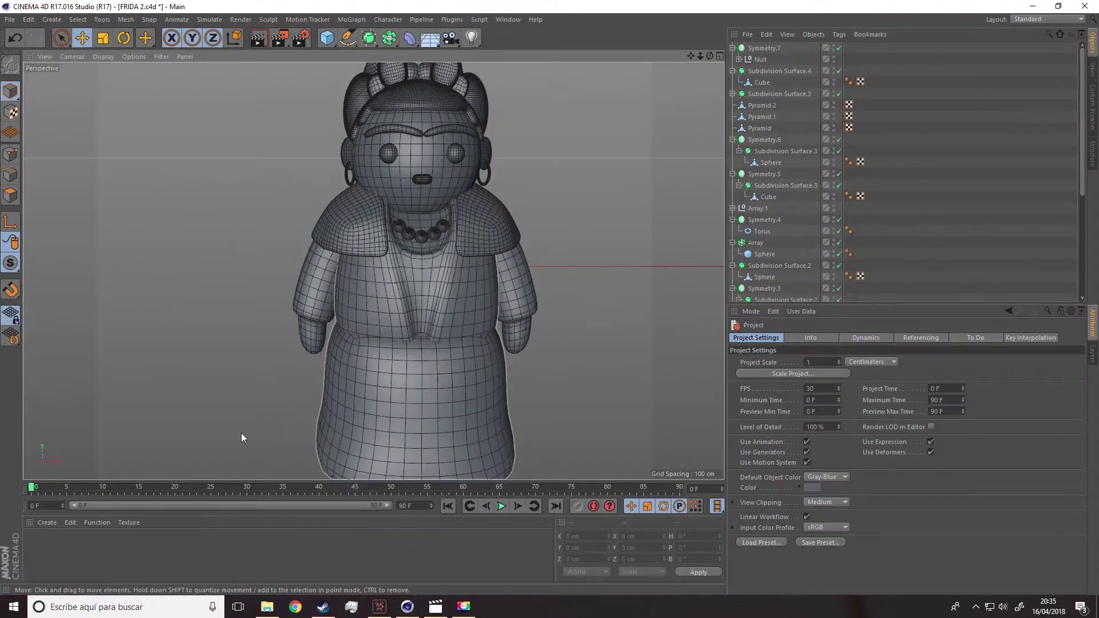
{"action": "left_click", "coordinate": [50, 522]}
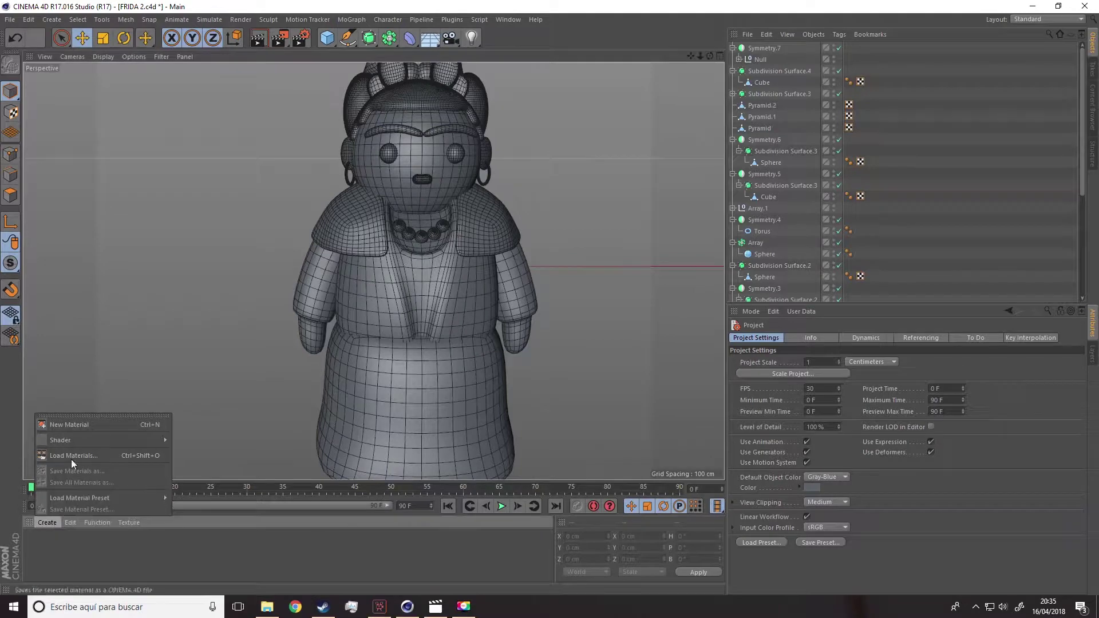
{"action": "left_click", "coordinate": [61, 424]}
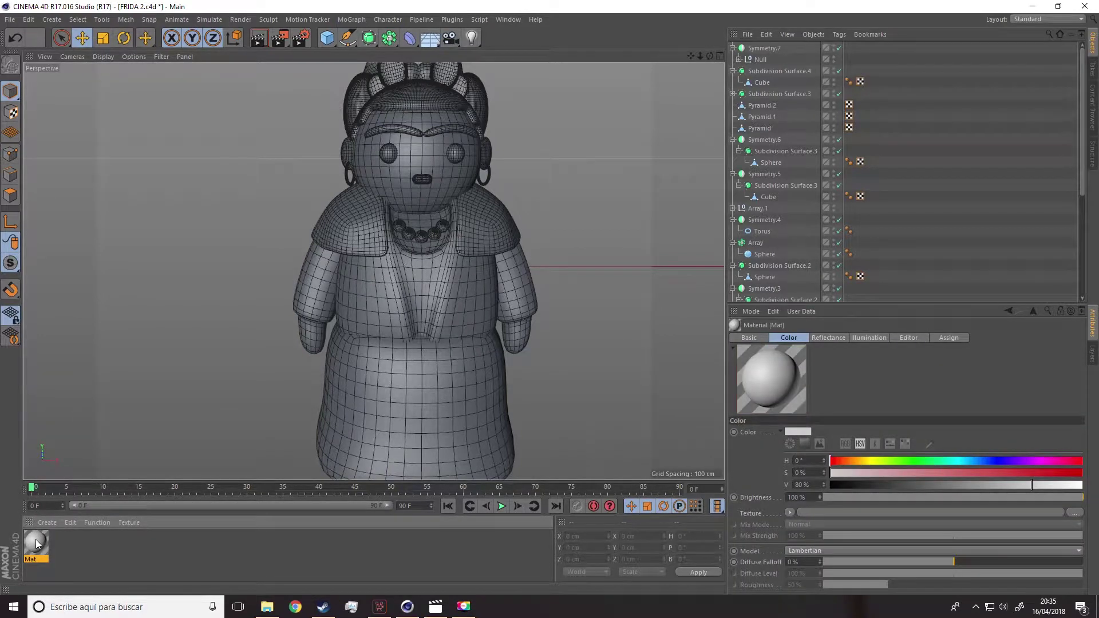
Set the new material's colour saturation to 39% for a pink skin tone and apply it to the head and ears
{"action": "double_click", "coordinate": [36, 542]}
{"action": "left_click", "coordinate": [415, 175]}
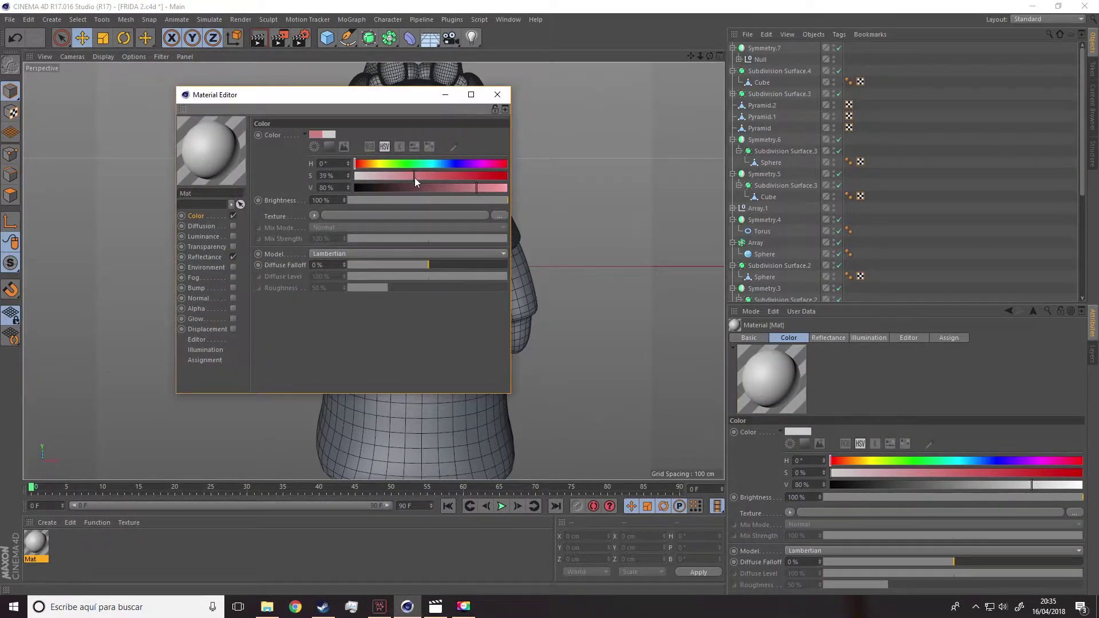
{"action": "left_click", "coordinate": [497, 95]}
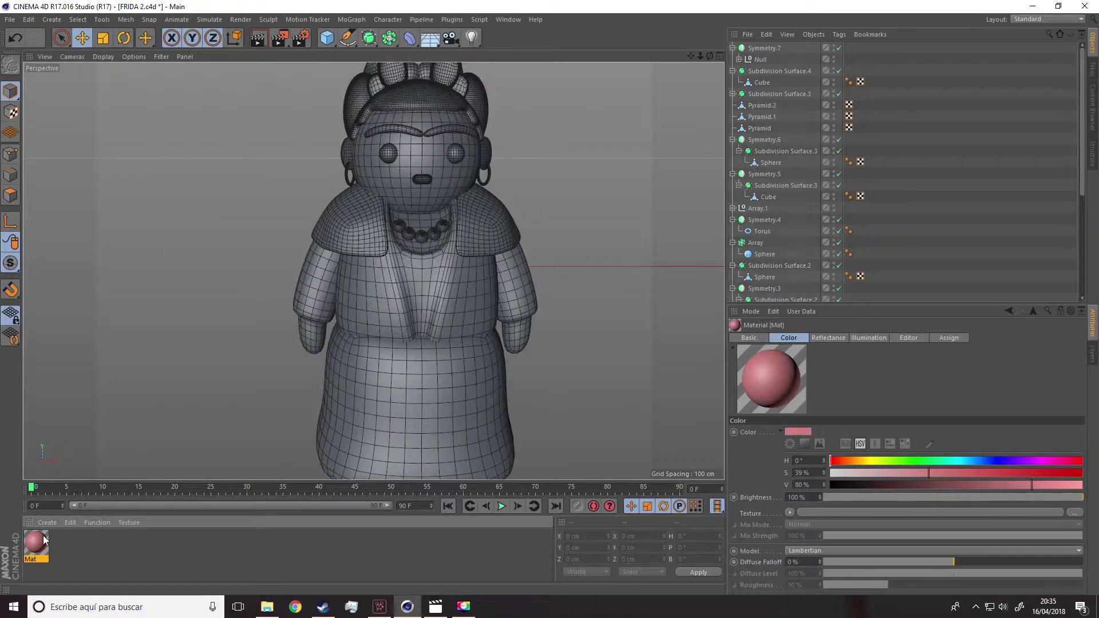
{"action": "left_click_drag", "start_coordinate": [64, 531], "coordinate": [397, 177]}
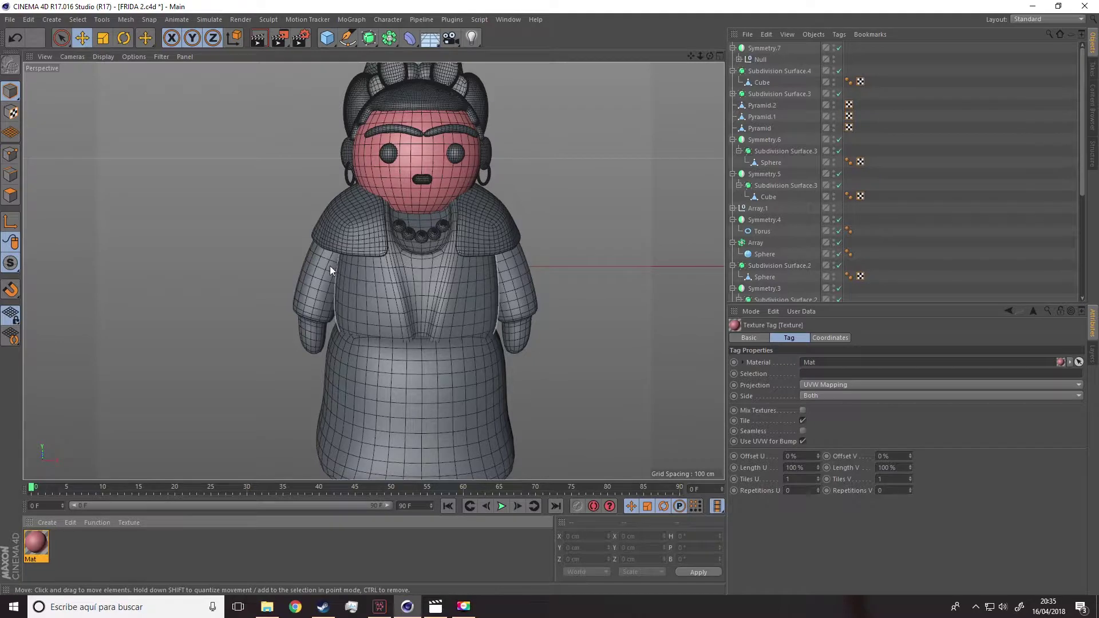
{"action": "left_click_drag", "start_coordinate": [43, 546], "coordinate": [351, 153]}
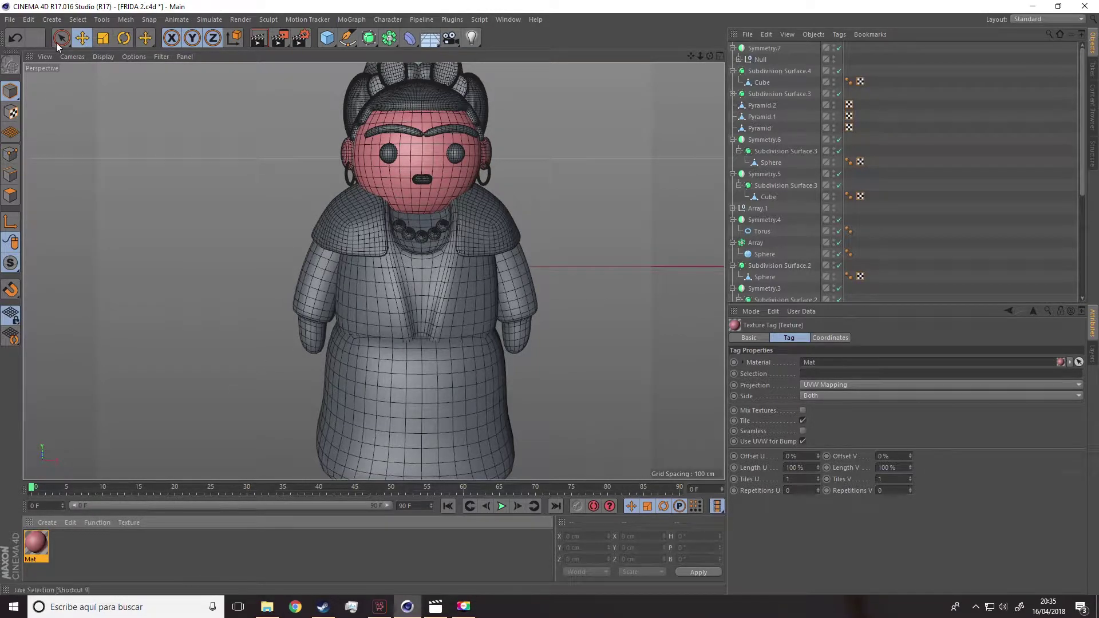
Select the polygons all around the hand on the arm mesh and apply the pink skin material to them
{"action": "left_click", "coordinate": [307, 273]}
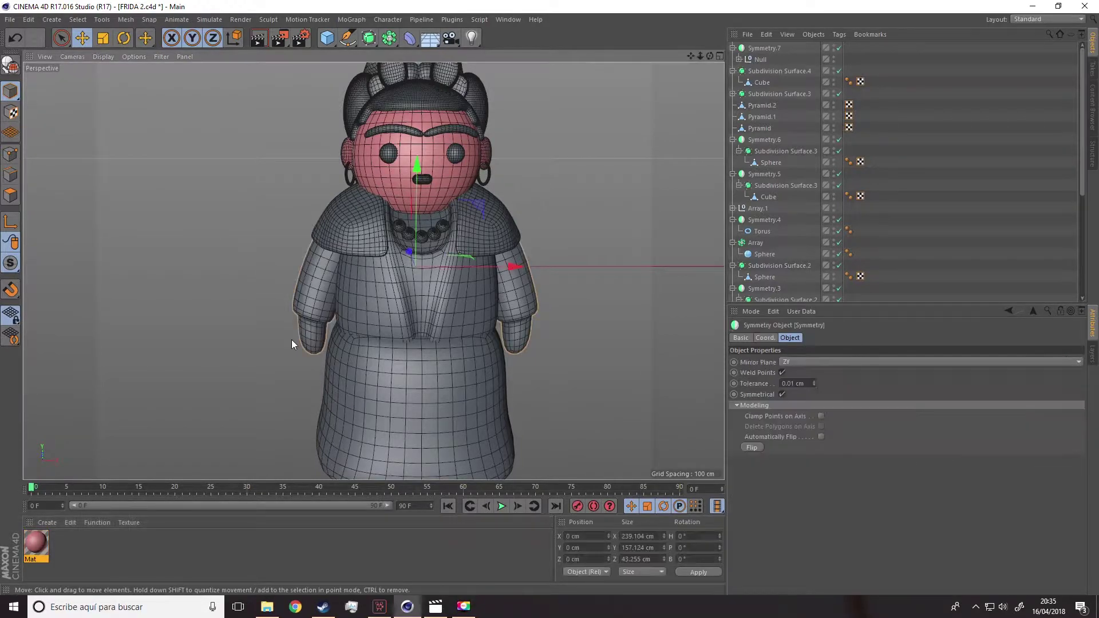
{"action": "scroll", "coordinate": [803, 226], "scroll_direction": "down", "scroll_amount": 5}
{"action": "left_click", "coordinate": [360, 332]}
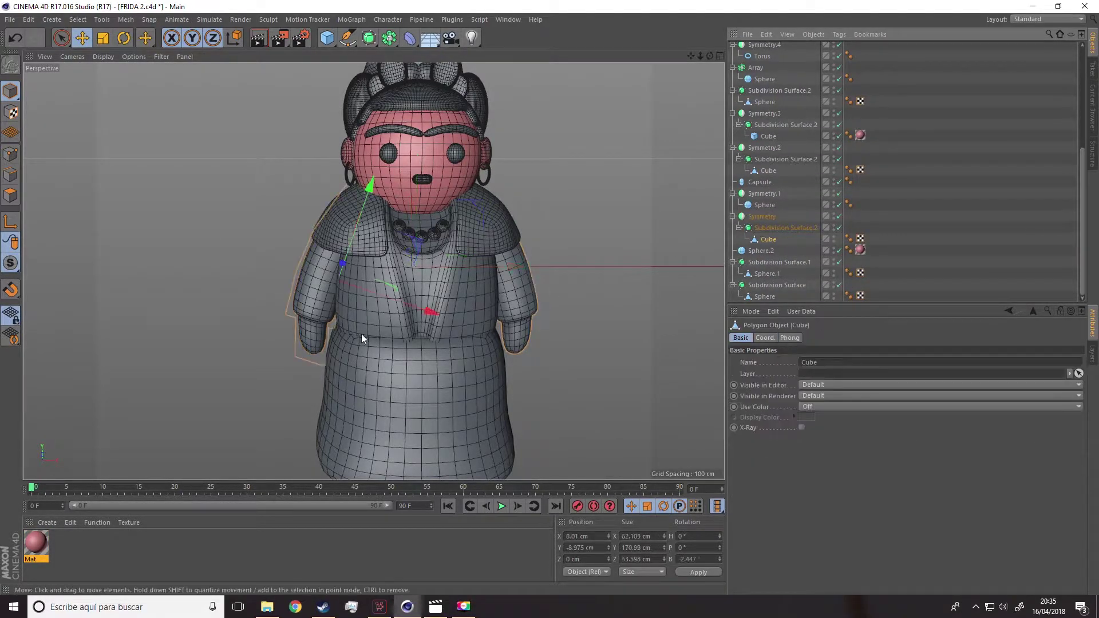
{"action": "scroll", "coordinate": [308, 355], "scroll_direction": "up", "scroll_amount": 3}
{"action": "scroll", "coordinate": [298, 296], "scroll_direction": "up", "scroll_amount": 4}
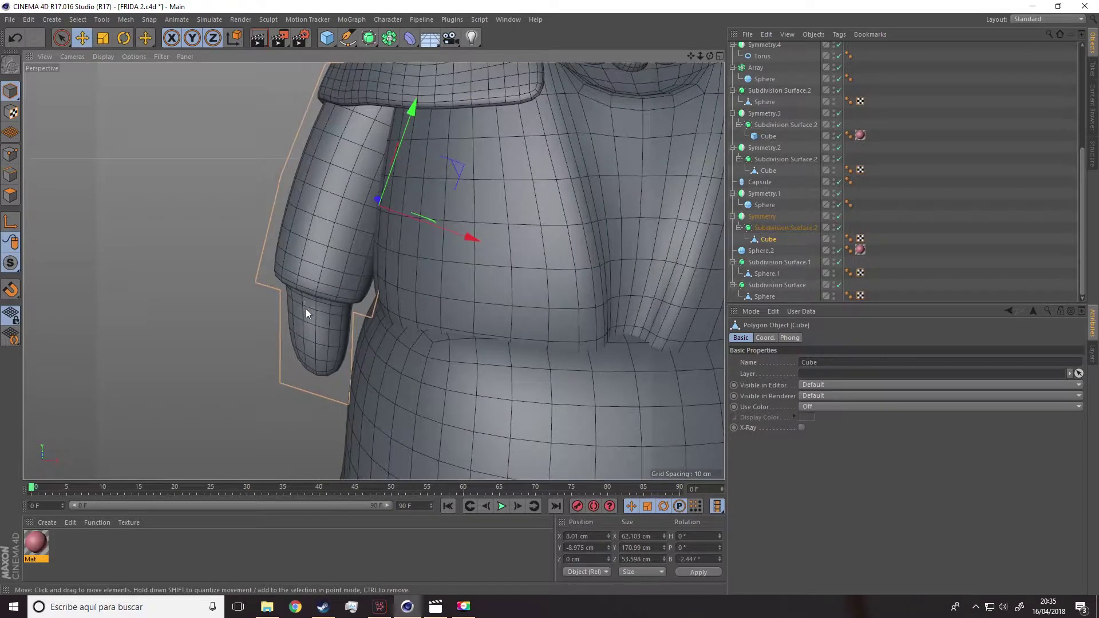
{"action": "left_click", "coordinate": [11, 196]}
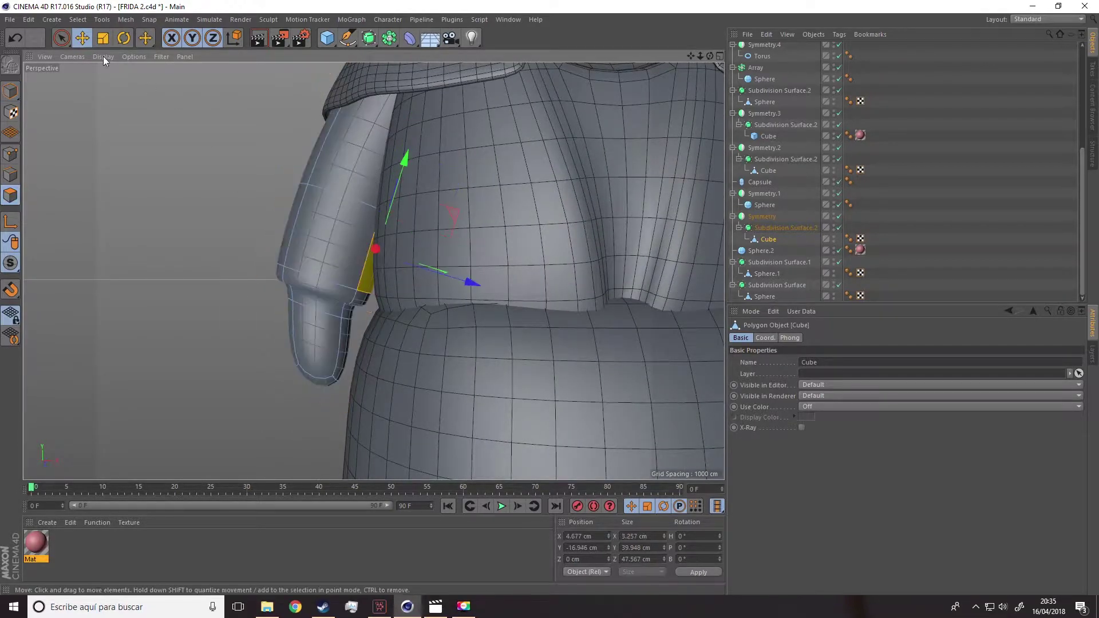
{"action": "left_click", "coordinate": [59, 40]}
{"action": "left_click", "coordinate": [117, 54]}
{"action": "left_click_drag", "start_coordinate": [323, 312], "coordinate": [303, 378]}
{"action": "left_click_drag", "start_coordinate": [293, 295], "coordinate": [569, 329], "text": "alt"}
{"action": "left_click", "coordinate": [436, 362], "text": "shift"}
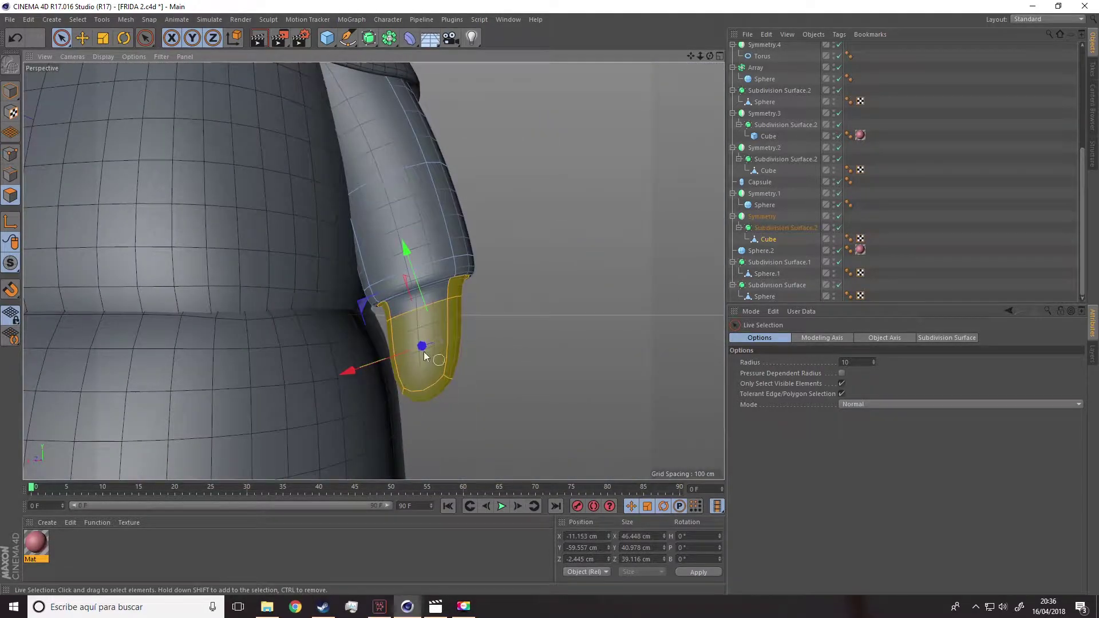
{"action": "left_click_drag", "start_coordinate": [499, 339], "coordinate": [224, 337], "text": "alt"}
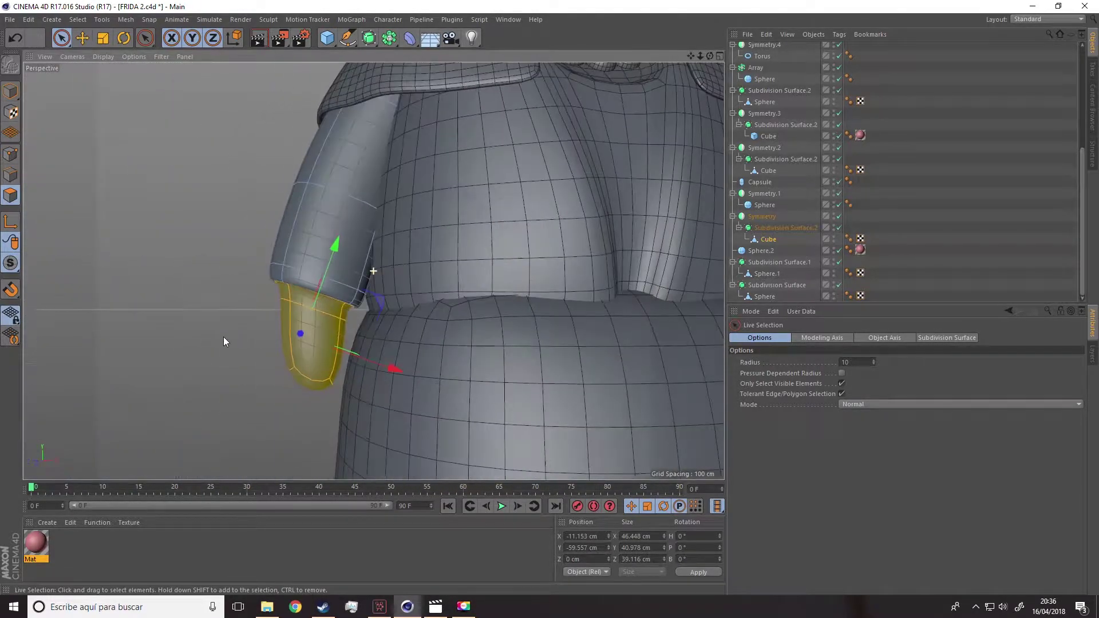
{"action": "left_click_drag", "start_coordinate": [33, 540], "coordinate": [320, 362]}
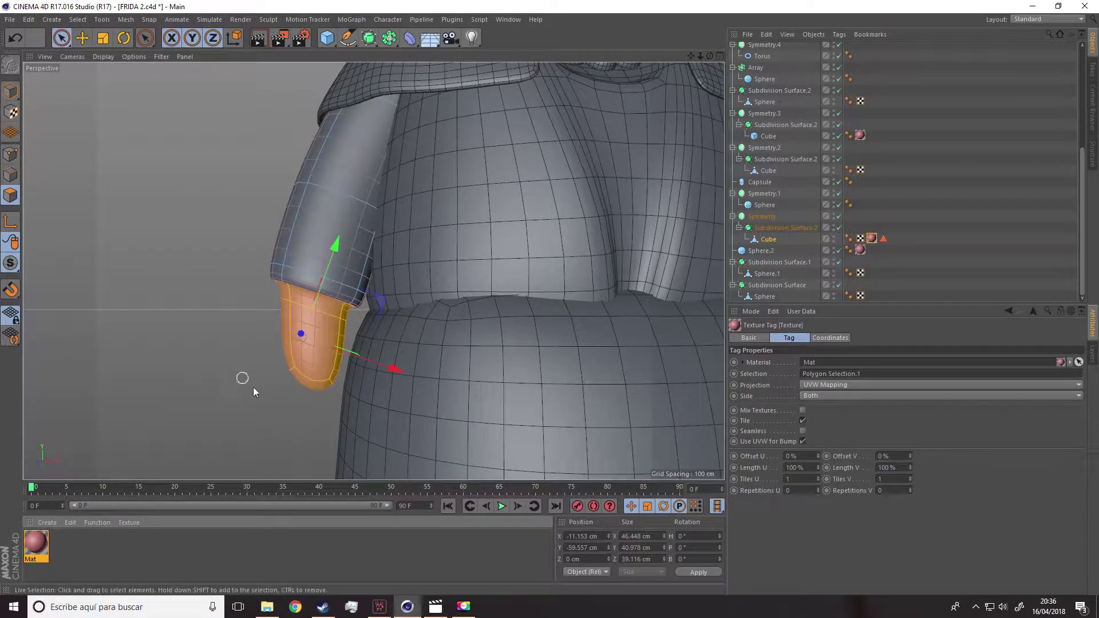
Select the neck and neckline polygons behind the necklace on the torso mesh and apply the pink skin material to them
{"action": "scroll", "coordinate": [253, 387], "scroll_direction": "down", "scroll_amount": 5}
{"action": "left_click_drag", "start_coordinate": [437, 372], "coordinate": [444, 338], "text": "alt"}
{"action": "left_click", "coordinate": [82, 37]}
{"action": "left_click", "coordinate": [10, 90]}
{"action": "left_click", "coordinate": [402, 277]}
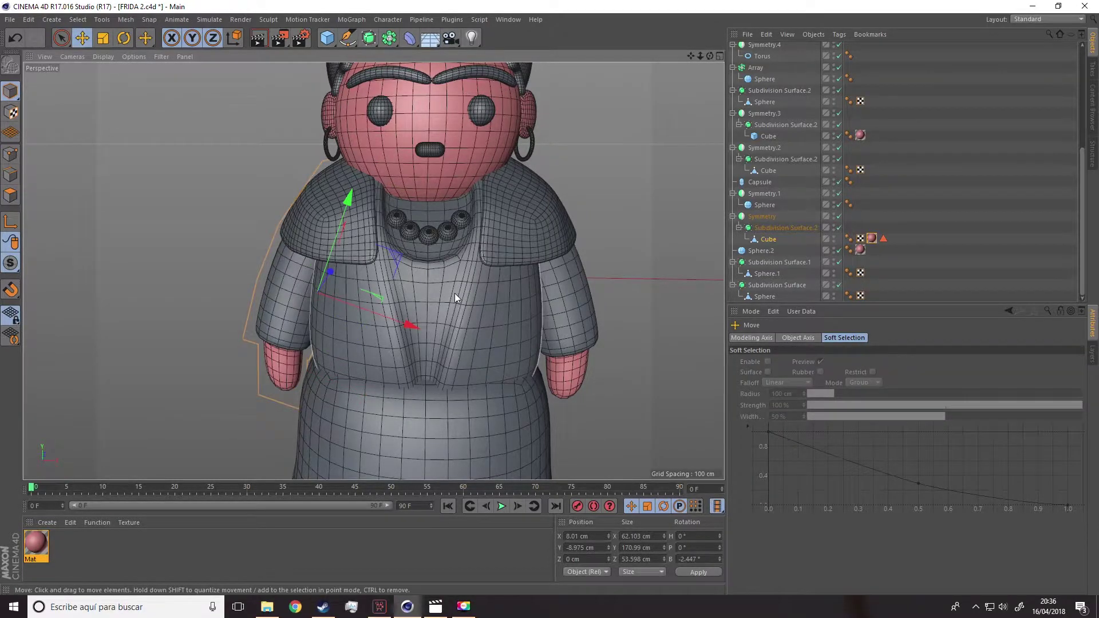
{"action": "left_click", "coordinate": [765, 297]}
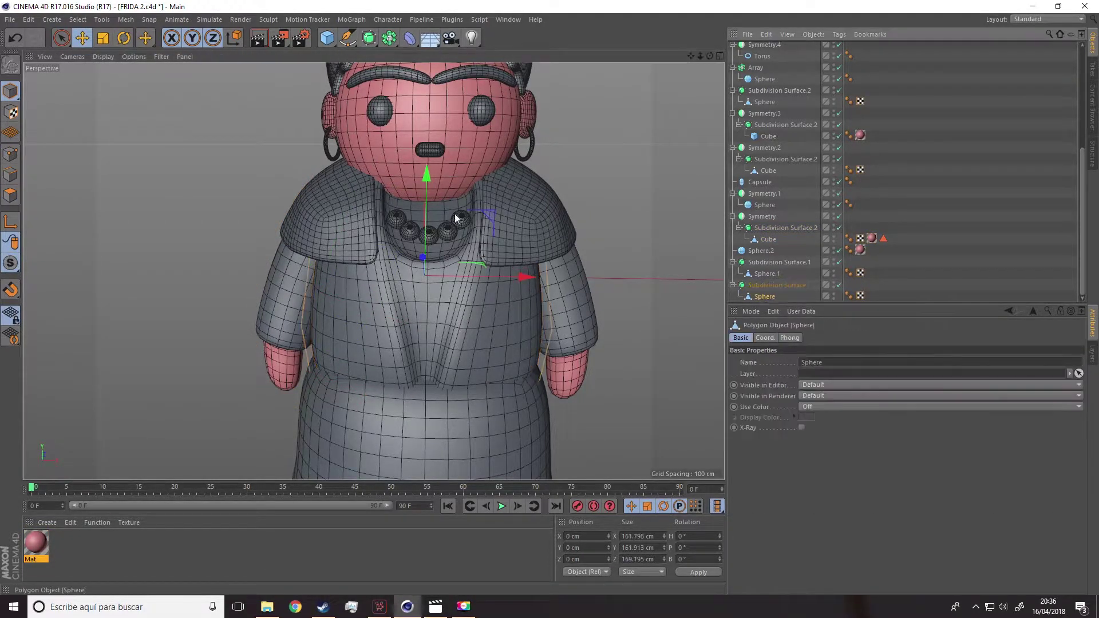
{"action": "left_click", "coordinate": [10, 194]}
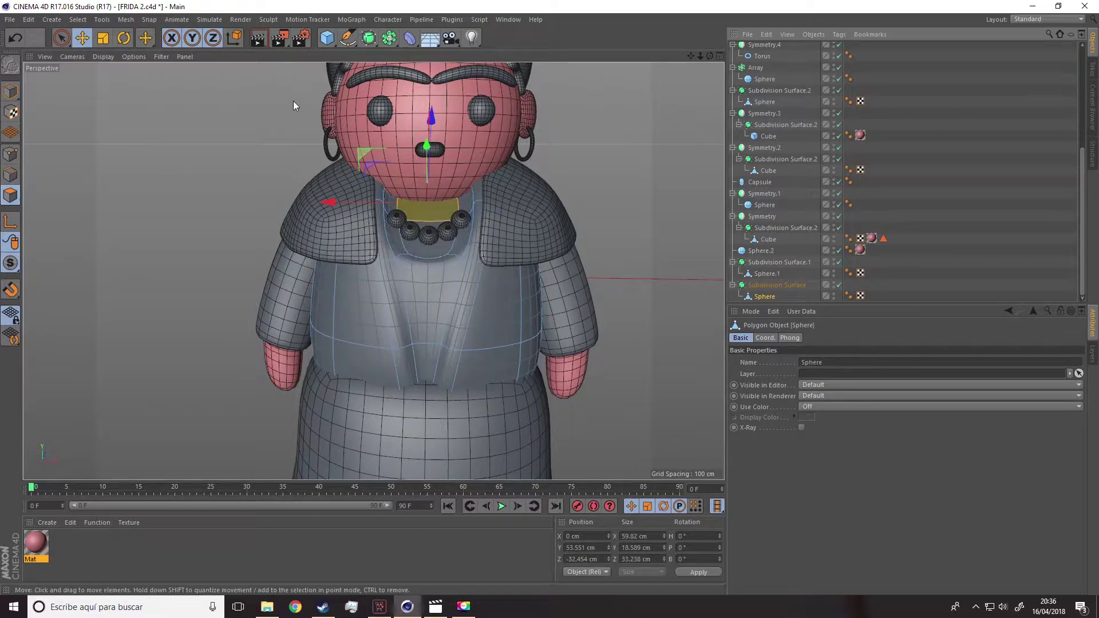
{"action": "key", "text": "9"}
{"action": "left_click_drag", "start_coordinate": [433, 216], "coordinate": [436, 230]}
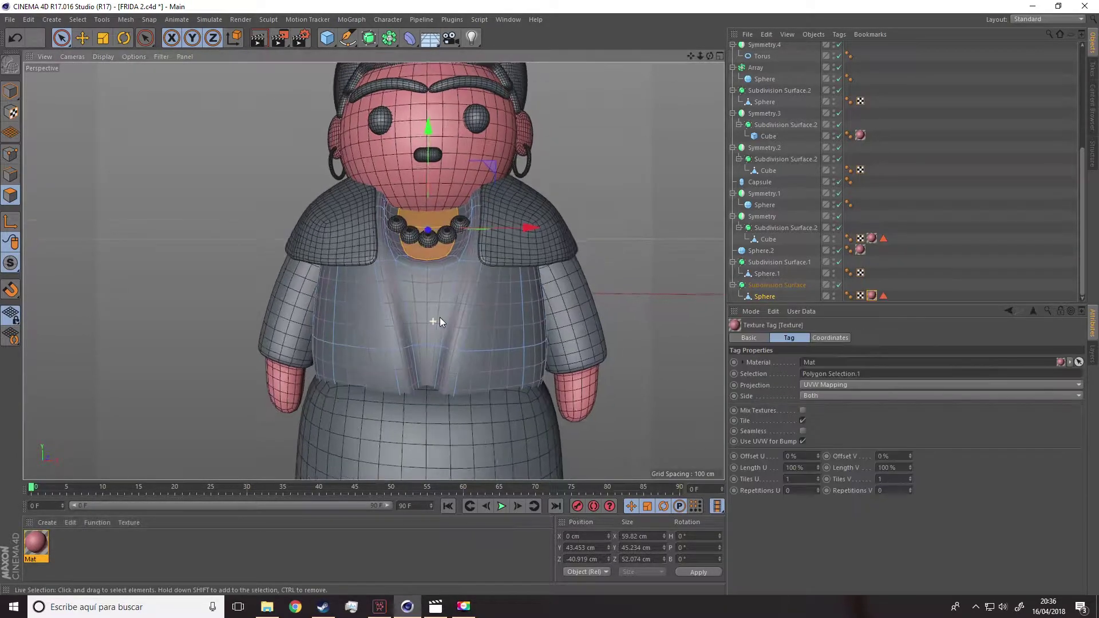
Create a second material and make it purple with hue 274° and saturation 38%
{"action": "scroll", "coordinate": [601, 220], "scroll_direction": "down", "scroll_amount": 6}
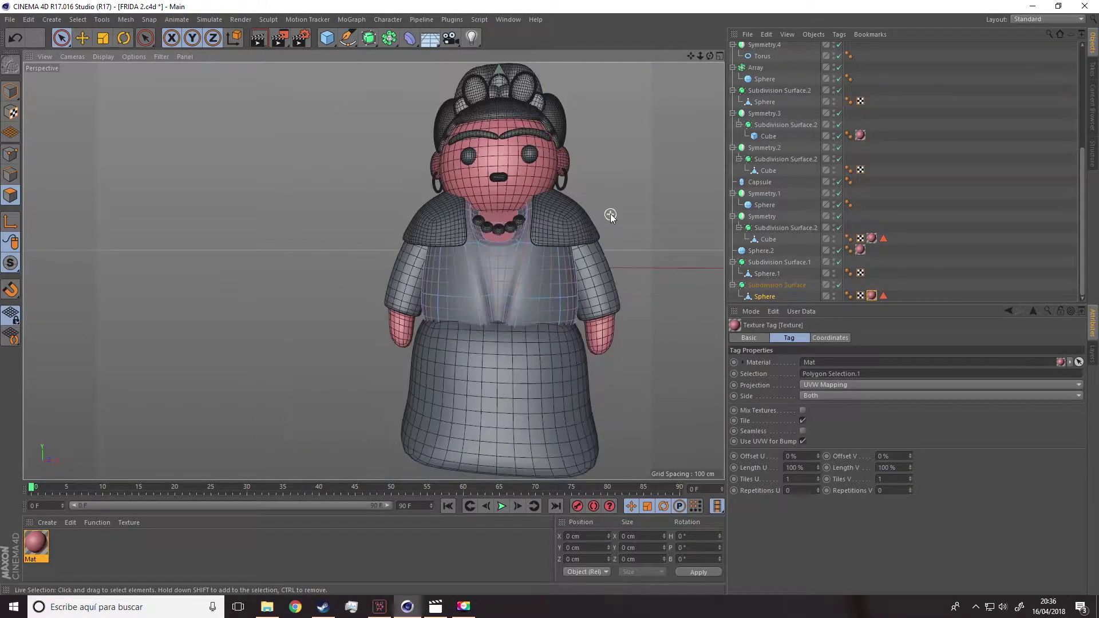
{"action": "left_click", "coordinate": [46, 522]}
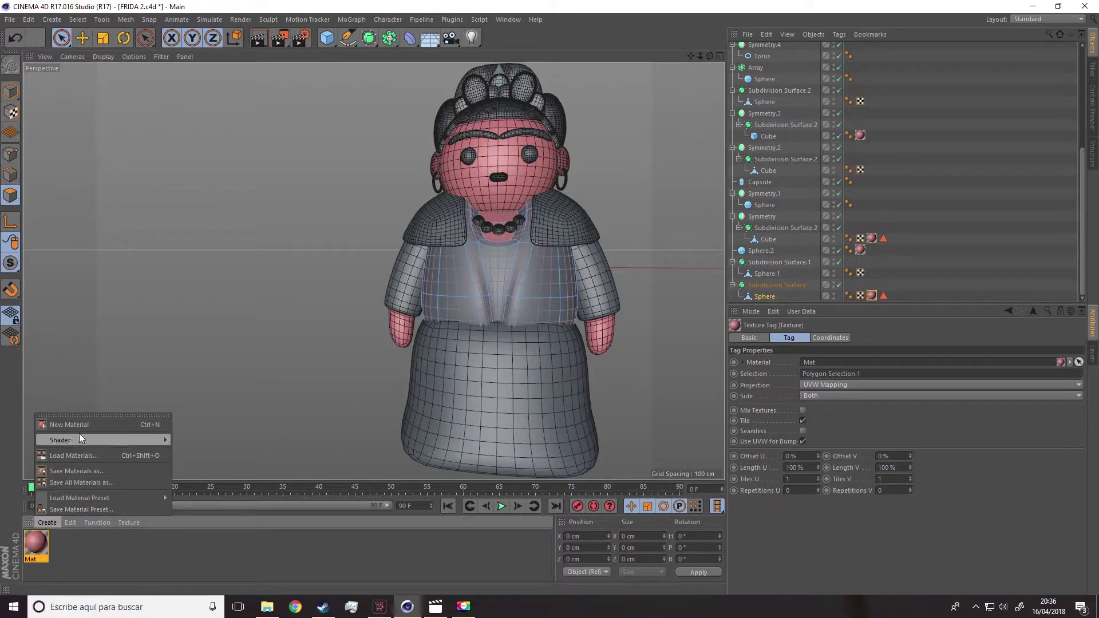
{"action": "left_click", "coordinate": [78, 424]}
{"action": "left_click", "coordinate": [35, 541]}
{"action": "double_click", "coordinate": [39, 537]}
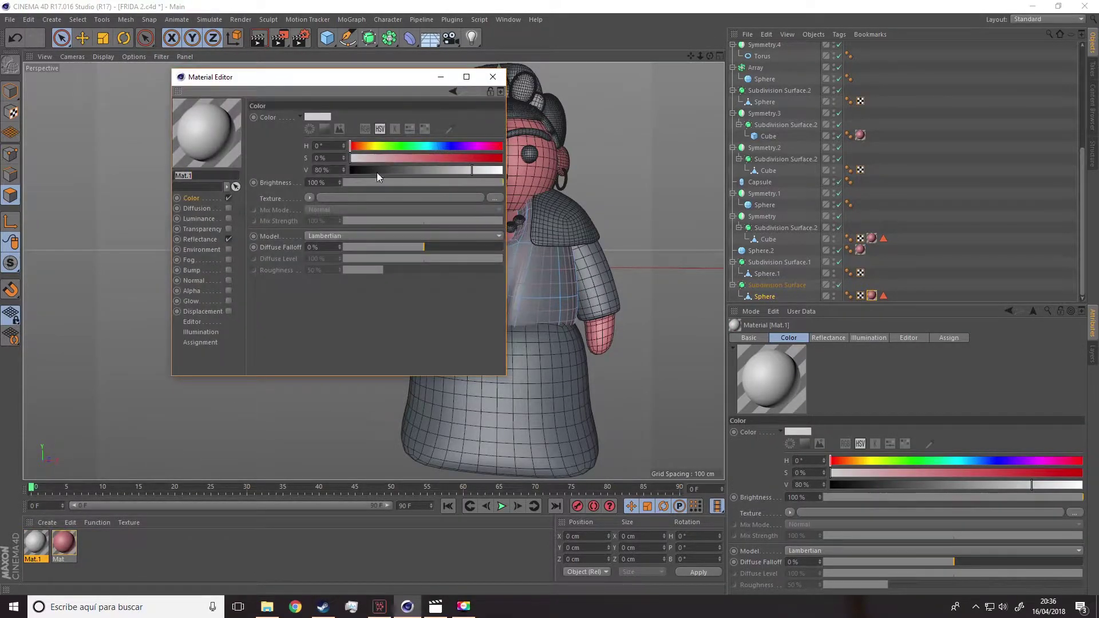
{"action": "left_click", "coordinate": [395, 146]}
{"action": "left_click", "coordinate": [408, 158]}
{"action": "left_click", "coordinate": [465, 146]}
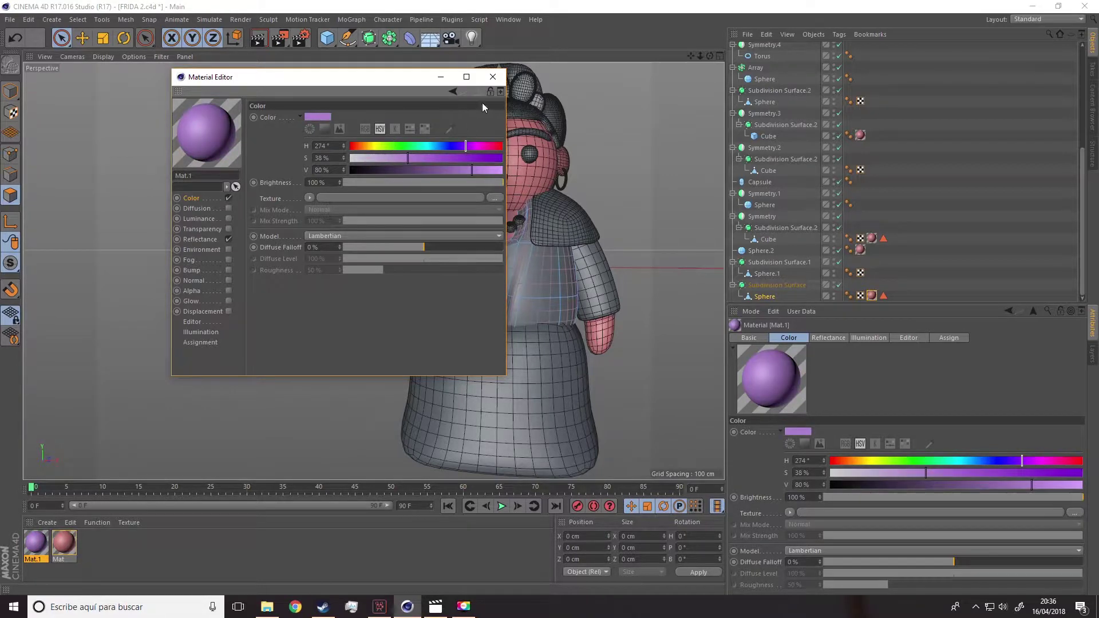
{"action": "left_click", "coordinate": [492, 78]}
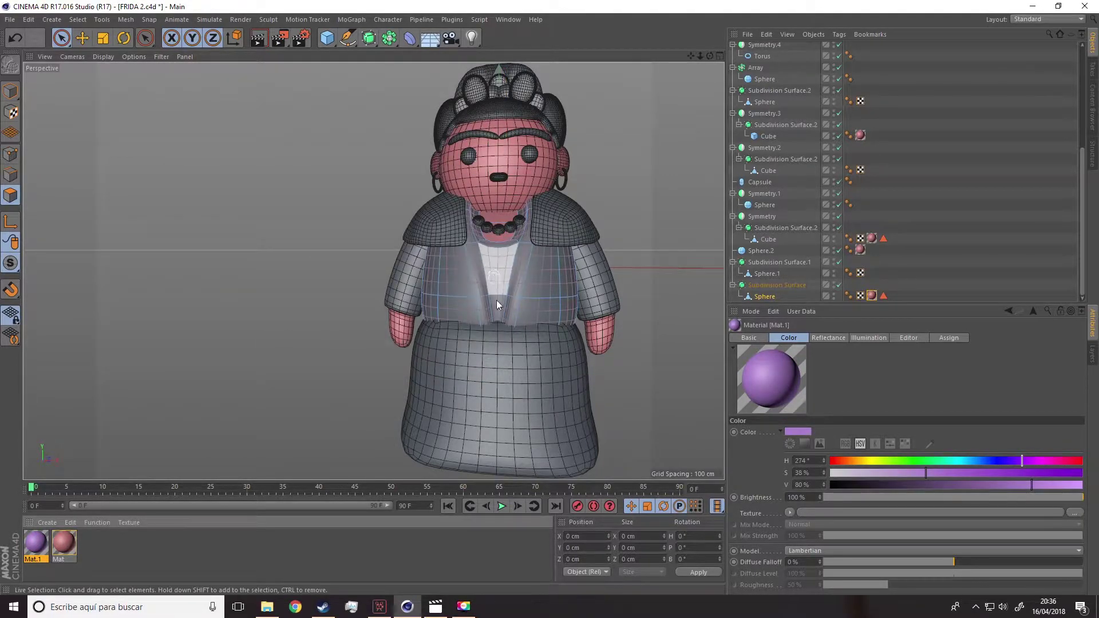
{"action": "scroll", "coordinate": [496, 291], "scroll_direction": "up", "scroll_amount": 5}
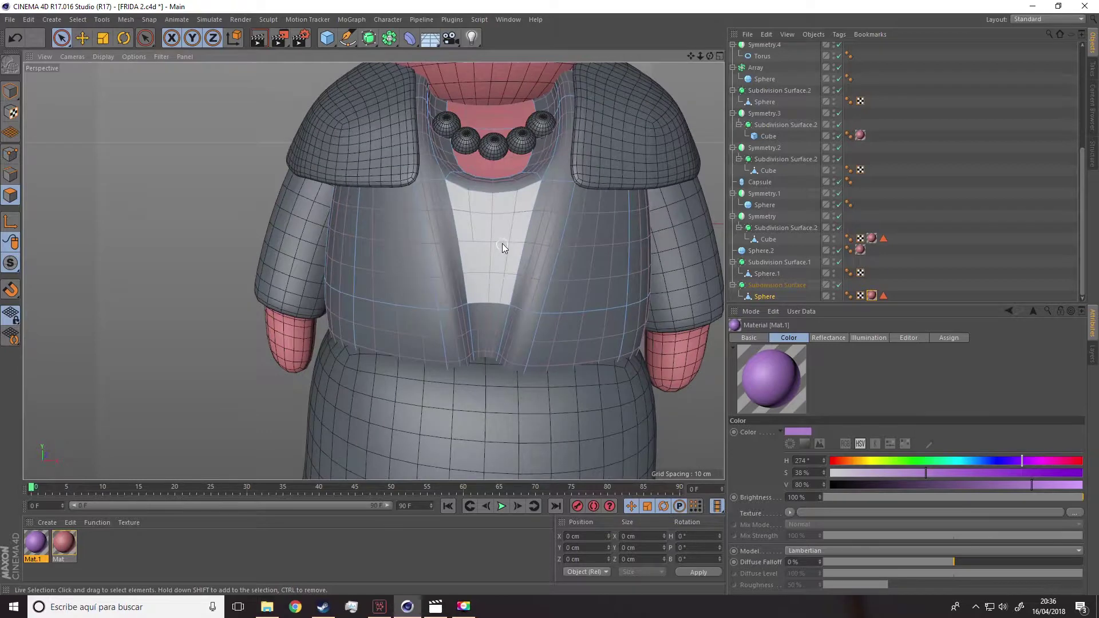
{"action": "scroll", "coordinate": [502, 243], "scroll_direction": "down", "scroll_amount": 3}
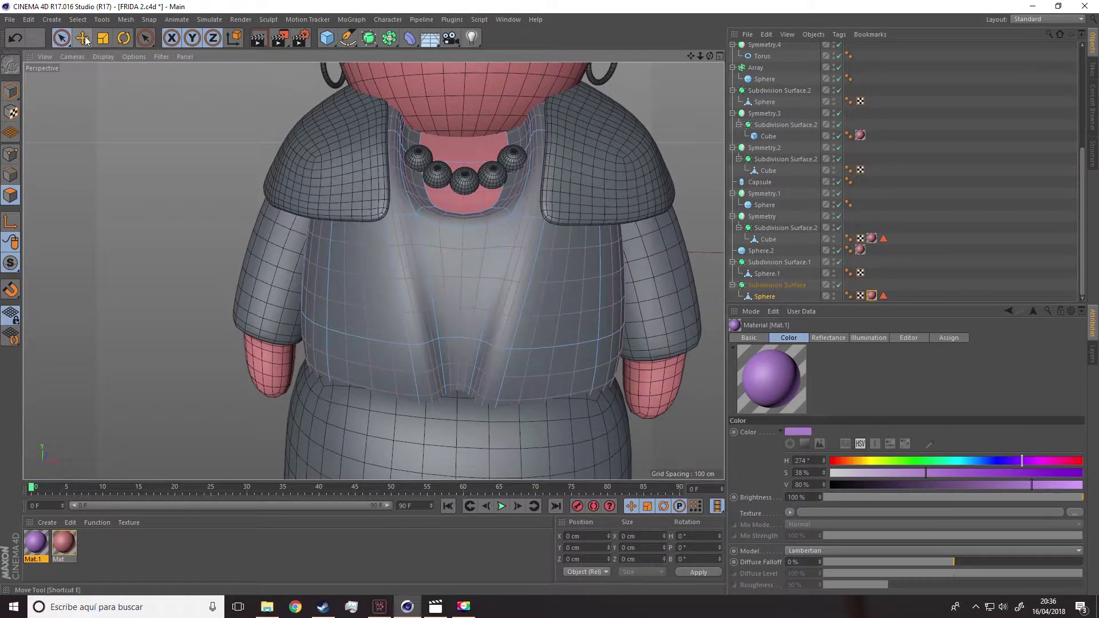
Select the V-shaped front panel and inner collar polygons of the torso mesh and apply the purple material to them
{"action": "mouse_move", "coordinate": [461, 223]}
{"action": "left_mouse_down"}
{"action": "mouse_move", "coordinate": [448, 294]}
{"action": "mouse_move", "coordinate": [458, 368]}
{"action": "left_mouse_up"}
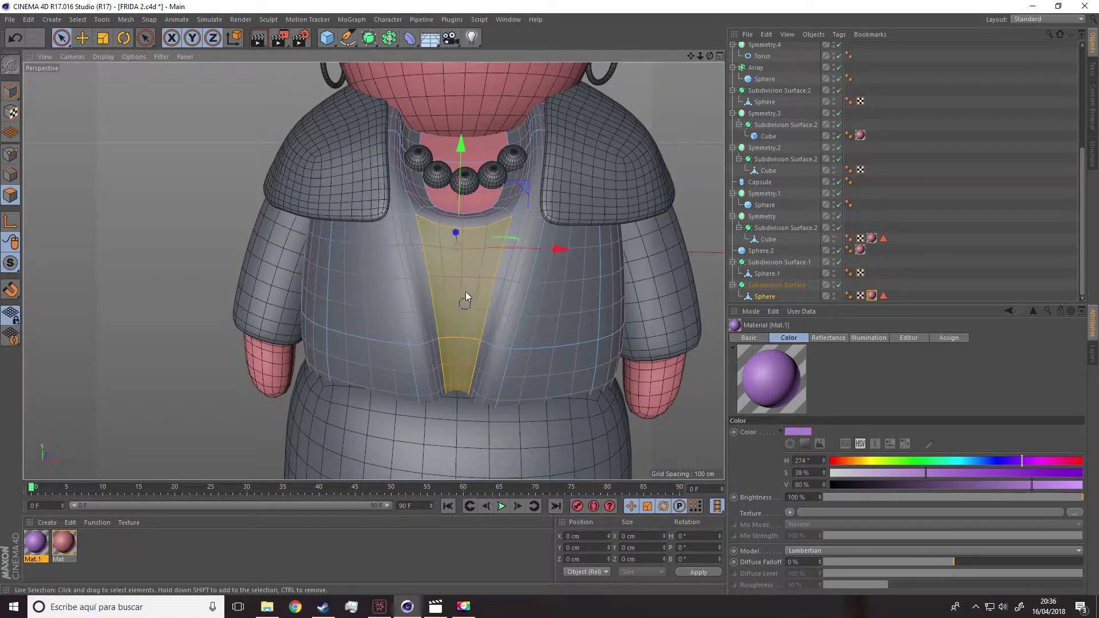
{"action": "left_click_drag", "start_coordinate": [455, 248], "coordinate": [452, 305], "text": "alt"}
{"action": "left_click", "coordinate": [520, 170], "text": "shift"}
{"action": "left_click_drag", "start_coordinate": [527, 135], "coordinate": [415, 197], "text": "alt"}
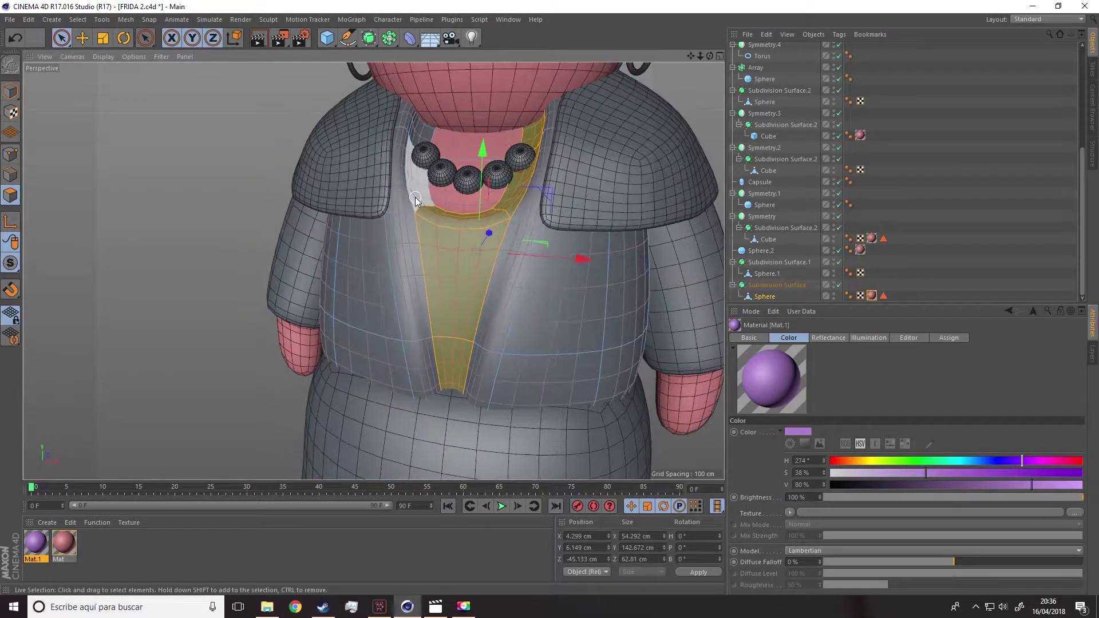
{"action": "left_click", "coordinate": [419, 145], "text": "shift"}
{"action": "left_click", "coordinate": [394, 207], "text": "ctrl"}
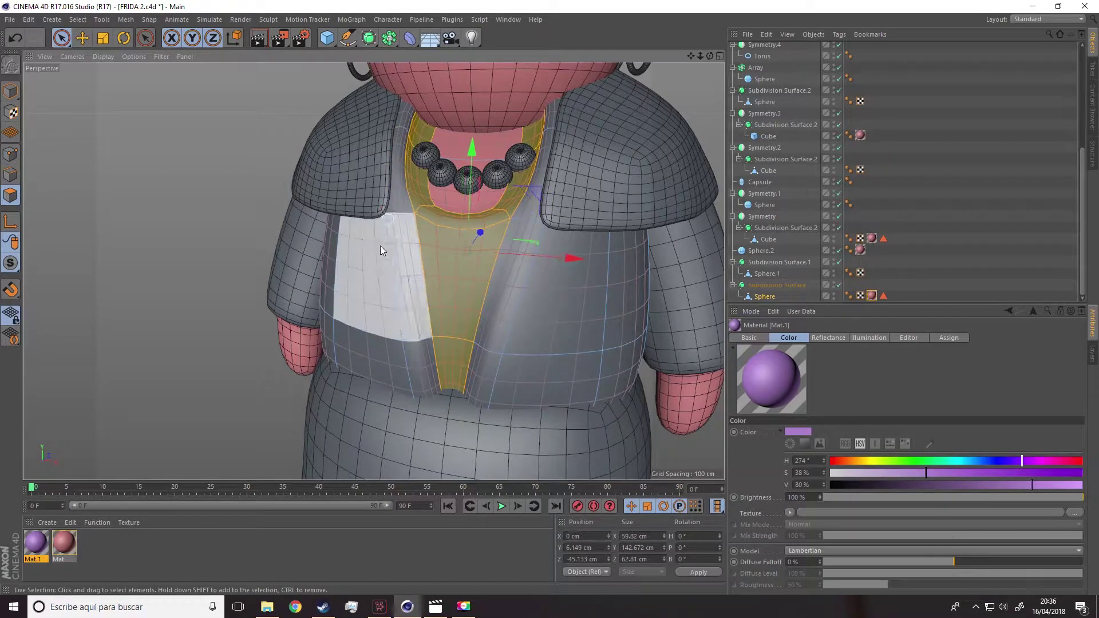
{"action": "left_click_drag", "start_coordinate": [380, 246], "coordinate": [385, 255], "text": "alt"}
{"action": "left_click", "coordinate": [34, 549]}
{"action": "left_click_drag", "start_coordinate": [417, 345], "coordinate": [462, 304]}
{"action": "scroll", "coordinate": [468, 299], "scroll_direction": "down", "scroll_amount": 4}
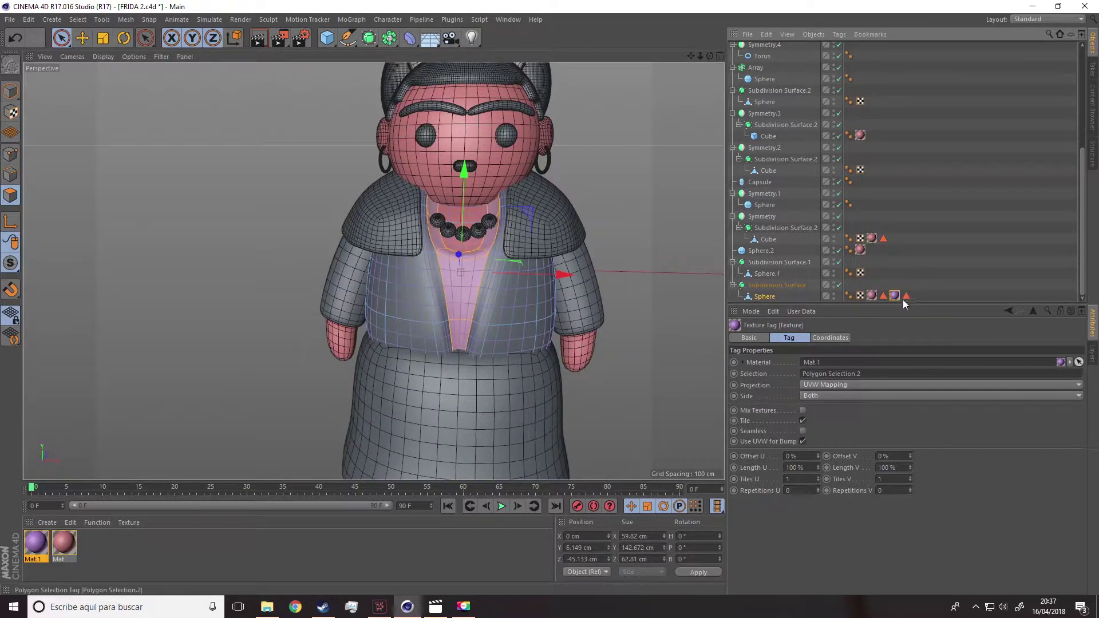
{"action": "left_click", "coordinate": [152, 135]}
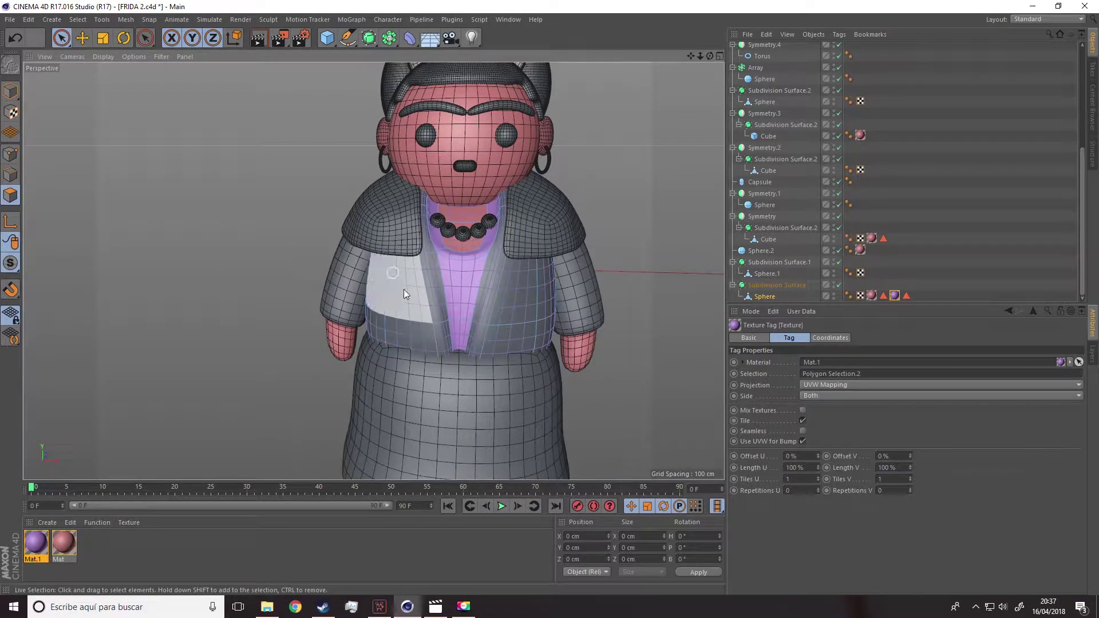
Create a third material and make it light green with hue 100° and saturation 31%
{"action": "left_click", "coordinate": [43, 523]}
{"action": "left_click", "coordinate": [71, 426]}
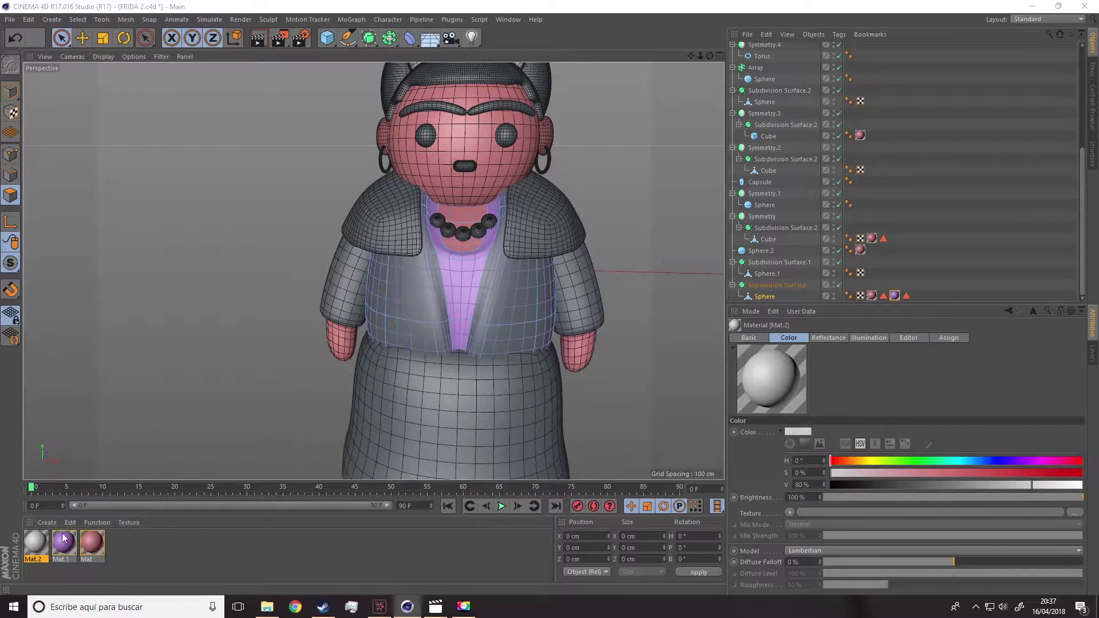
{"action": "double_click", "coordinate": [33, 548]}
{"action": "left_click", "coordinate": [397, 158]}
{"action": "left_click", "coordinate": [392, 146]}
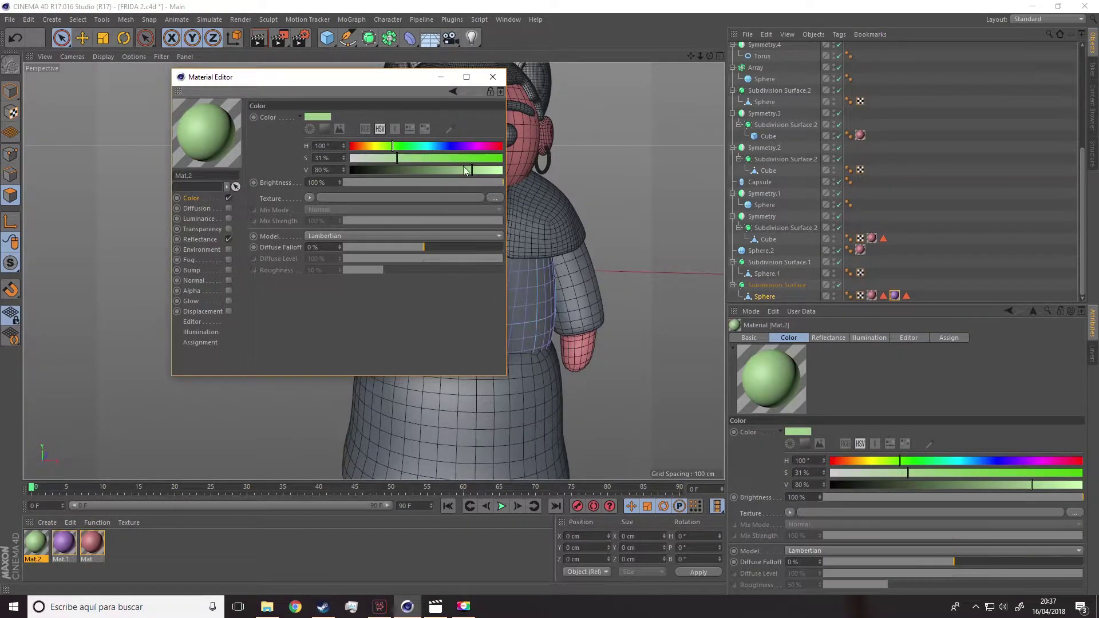
{"action": "left_click", "coordinate": [499, 79]}
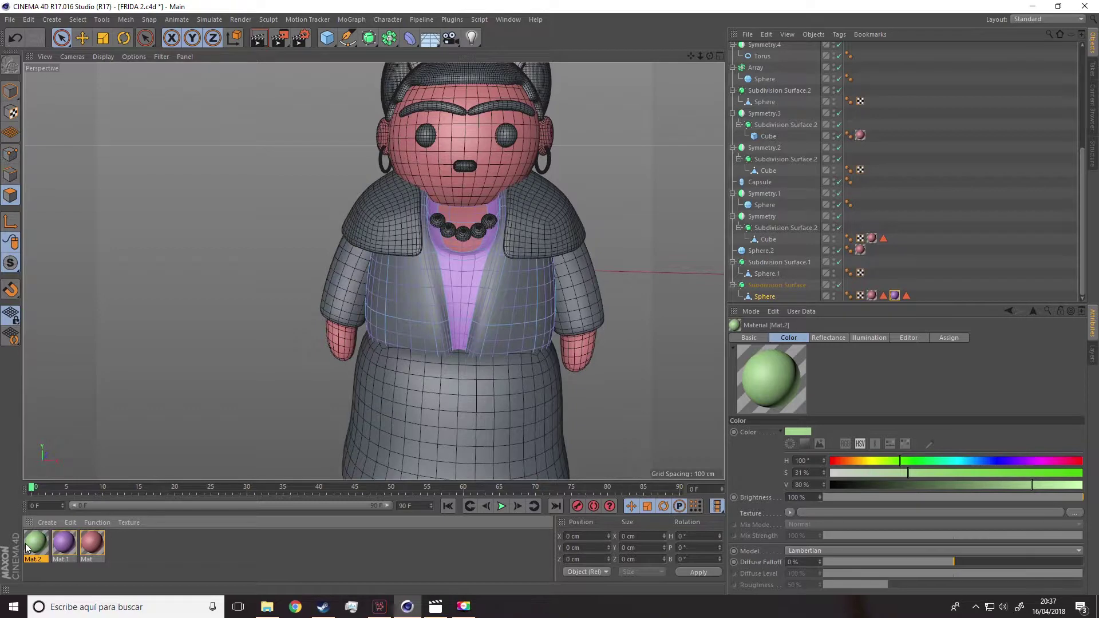
Apply the light green material to the torso mesh and place its tag before the pink and purple texture tags
{"action": "left_click_drag", "start_coordinate": [399, 312], "coordinate": [399, 312]}
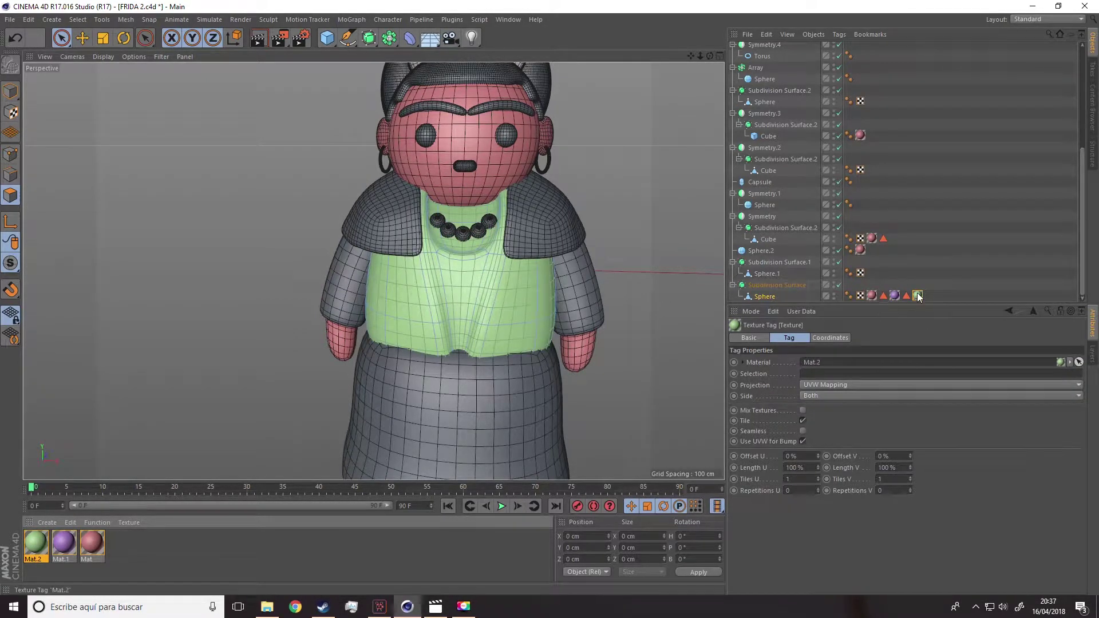
{"action": "left_click_drag", "start_coordinate": [918, 299], "coordinate": [913, 295]}
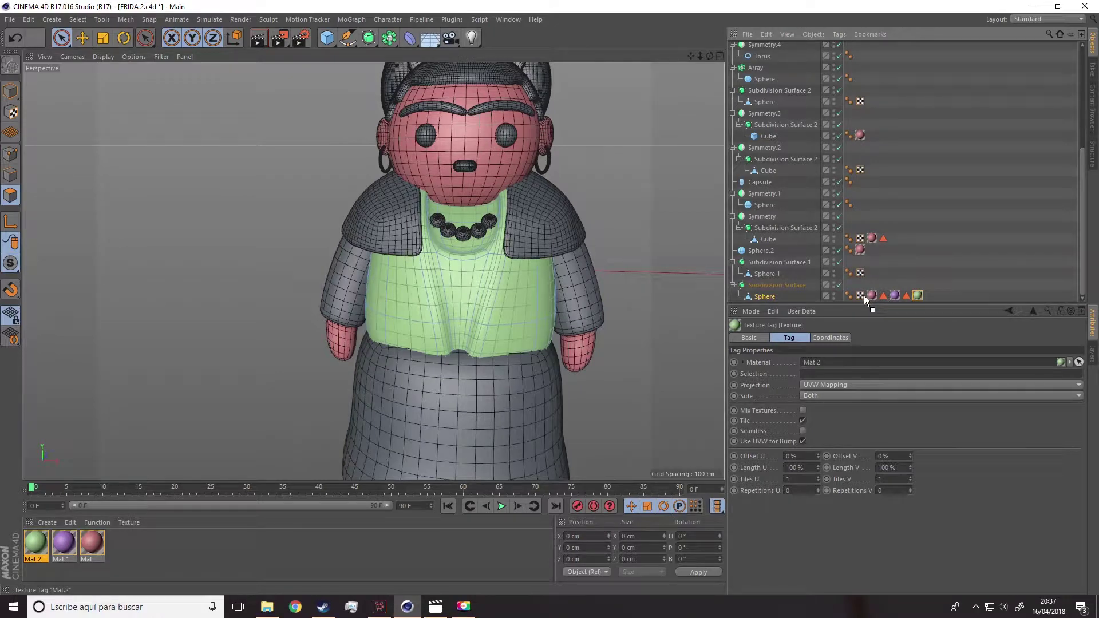
{"action": "left_click_drag", "start_coordinate": [866, 298], "coordinate": [864, 298]}
{"action": "left_click_drag", "start_coordinate": [533, 370], "coordinate": [420, 276], "text": "alt"}
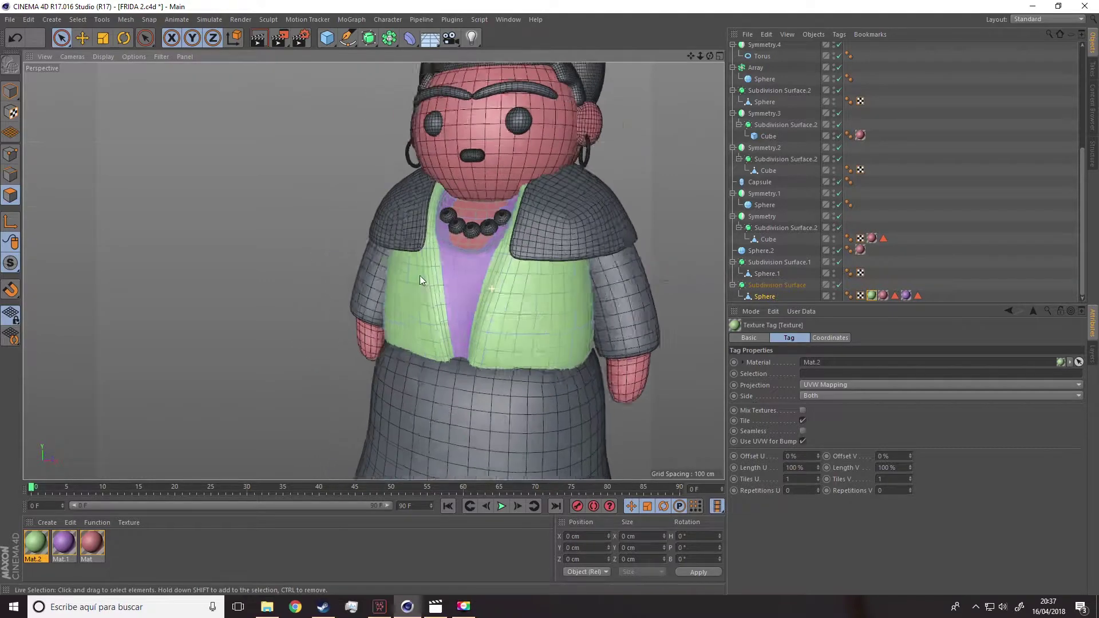
Create a dark green material with hue 111°, saturation 79% and value 53% and apply it to the skirt
{"action": "scroll", "coordinate": [479, 270], "scroll_direction": "down", "scroll_amount": 5}
{"action": "scroll", "coordinate": [487, 318], "scroll_direction": "down", "scroll_amount": 2}
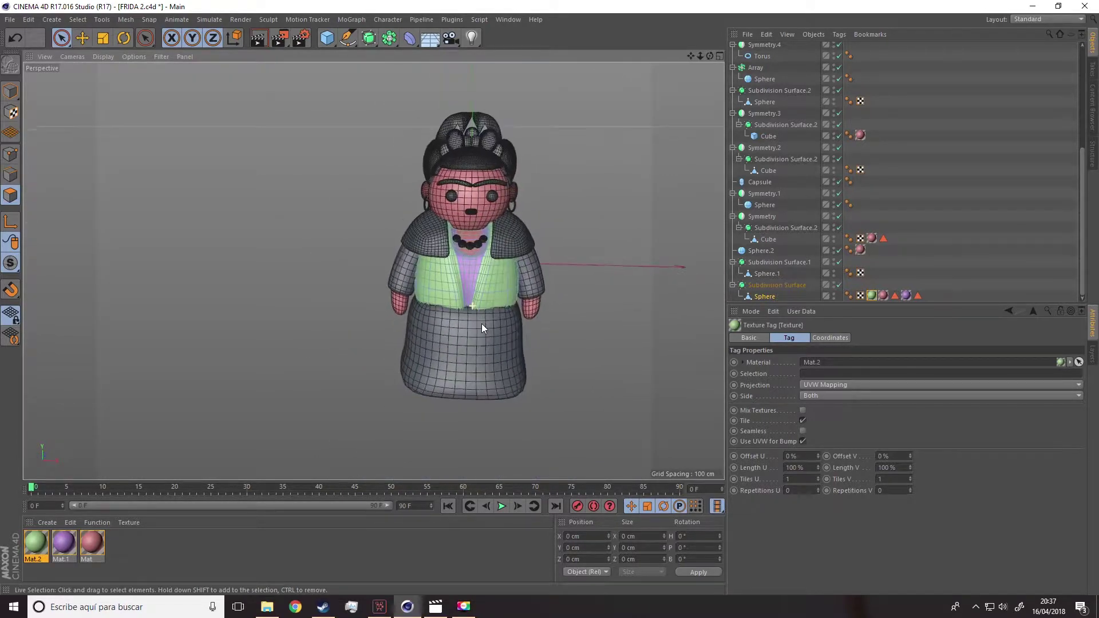
{"action": "scroll", "coordinate": [486, 320], "scroll_direction": "down", "scroll_amount": 2}
{"action": "scroll", "coordinate": [472, 371], "scroll_direction": "up", "scroll_amount": 3}
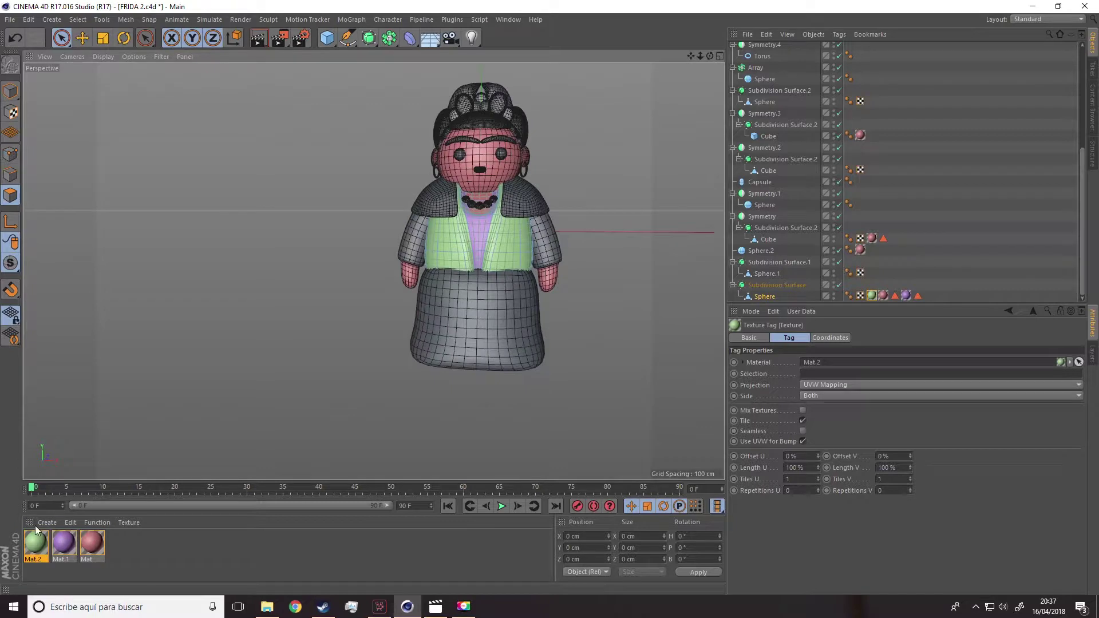
{"action": "left_click", "coordinate": [49, 522]}
{"action": "left_click", "coordinate": [67, 444]}
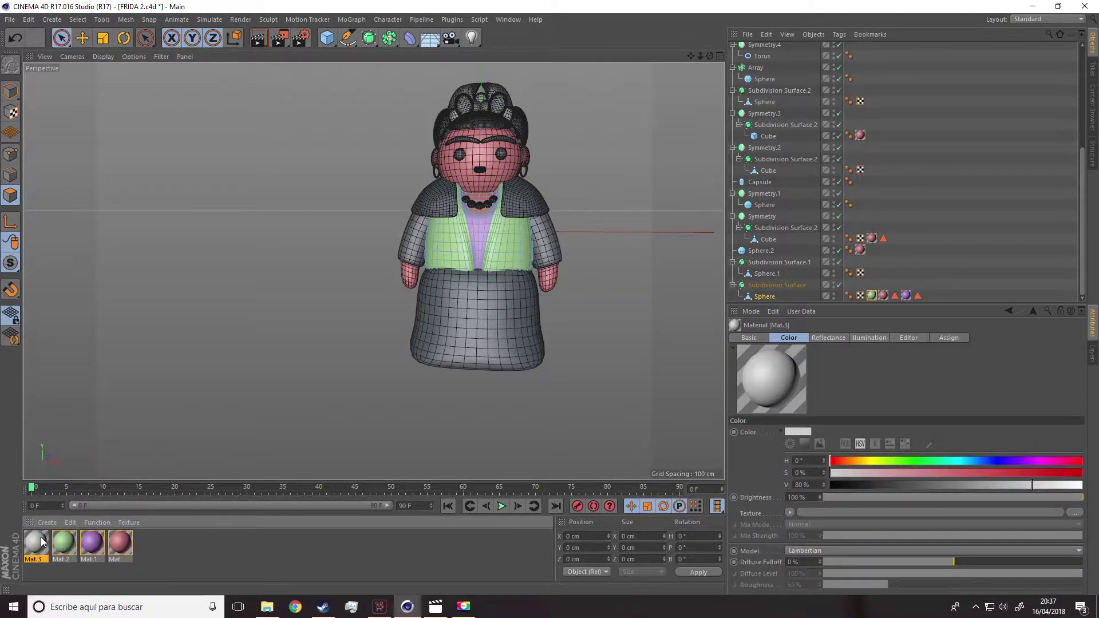
{"action": "double_click", "coordinate": [40, 541]}
{"action": "left_click", "coordinate": [397, 149]}
{"action": "left_click", "coordinate": [470, 159]}
{"action": "left_click", "coordinate": [430, 171]}
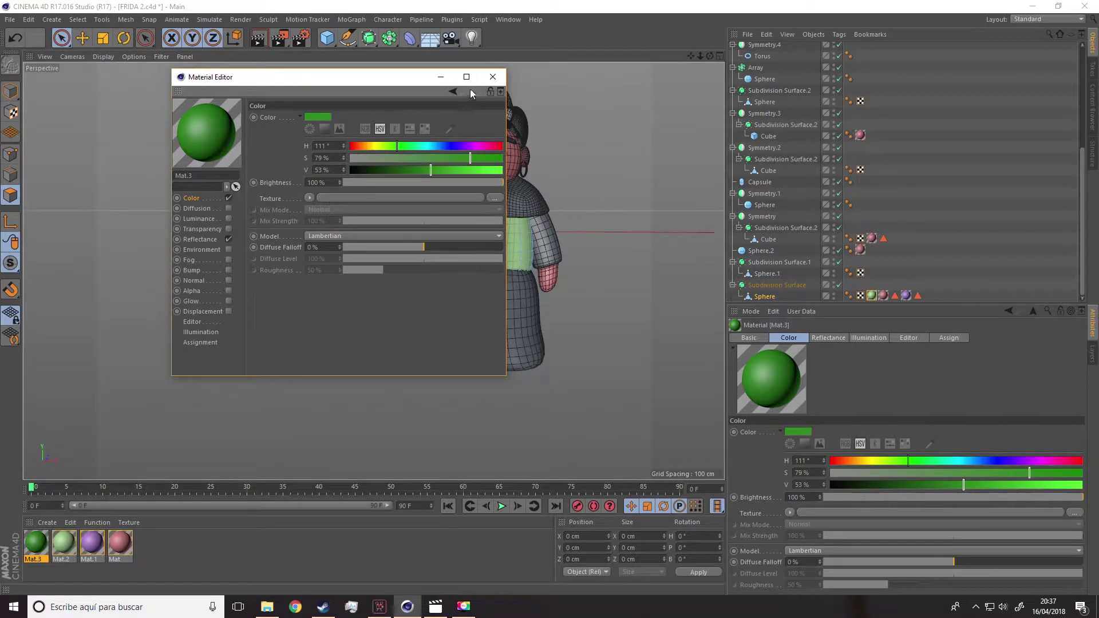
{"action": "left_click", "coordinate": [492, 77]}
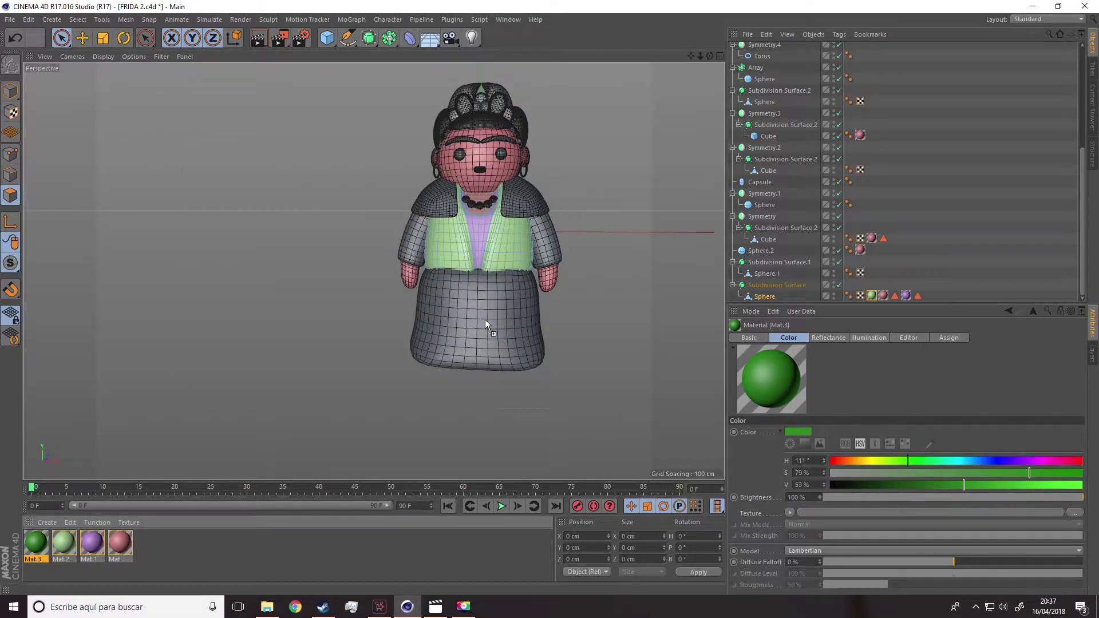
{"action": "left_click_drag", "start_coordinate": [486, 319], "coordinate": [485, 321]}
{"action": "scroll", "coordinate": [499, 342], "scroll_direction": "up", "scroll_amount": 5}
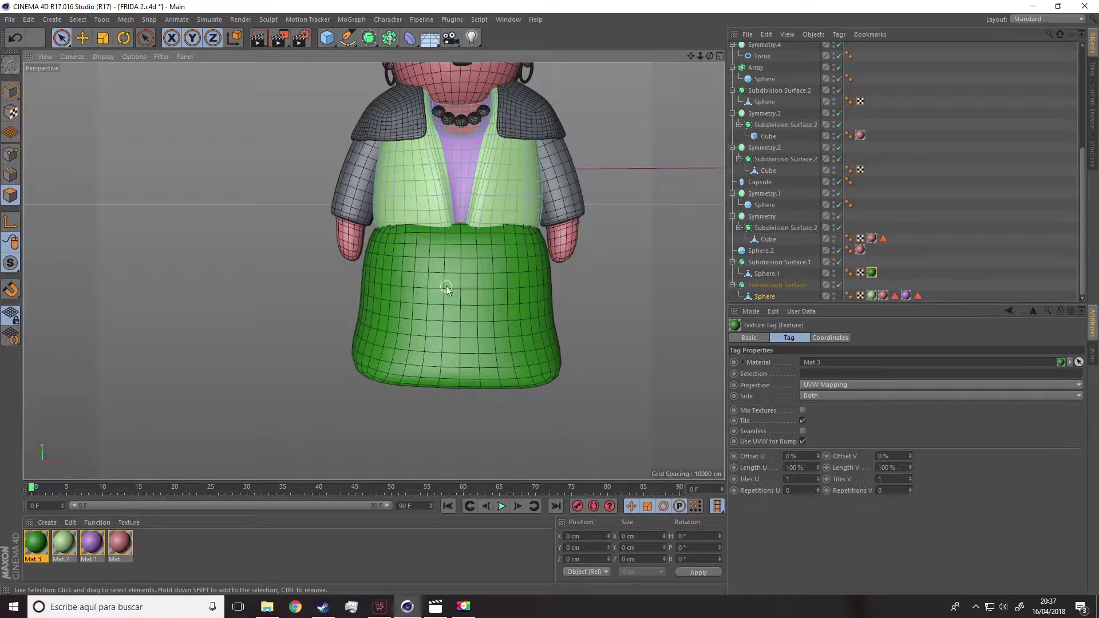
Loop-select the wide middle band of polygons on the skirt mesh and apply a new default white material to it
{"action": "left_click", "coordinate": [772, 295]}
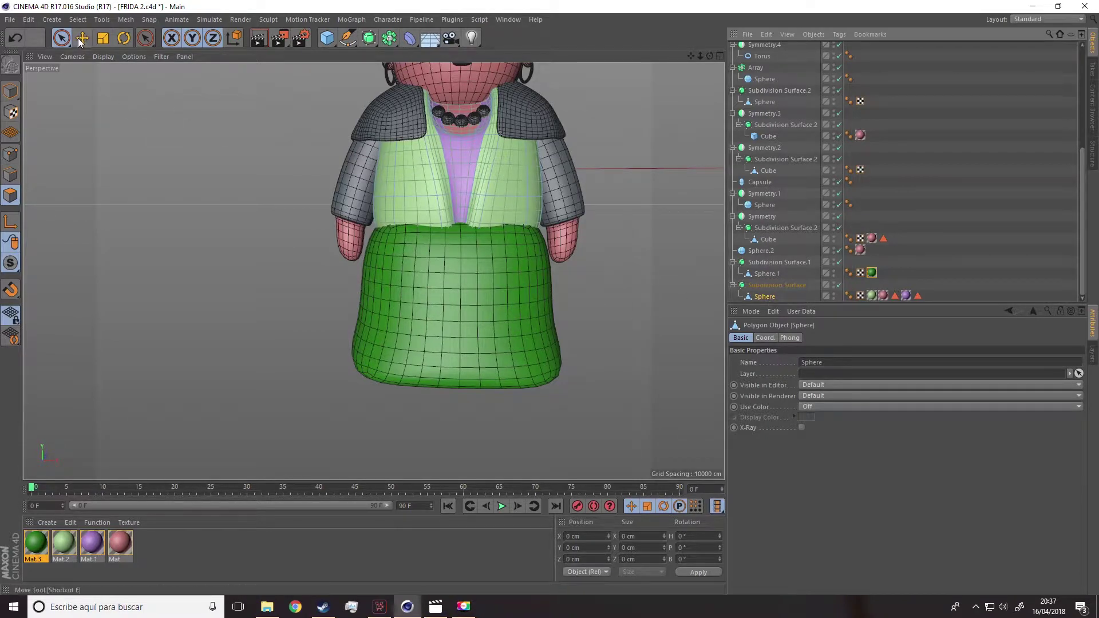
{"action": "left_click", "coordinate": [77, 19]}
{"action": "left_click", "coordinate": [89, 99]}
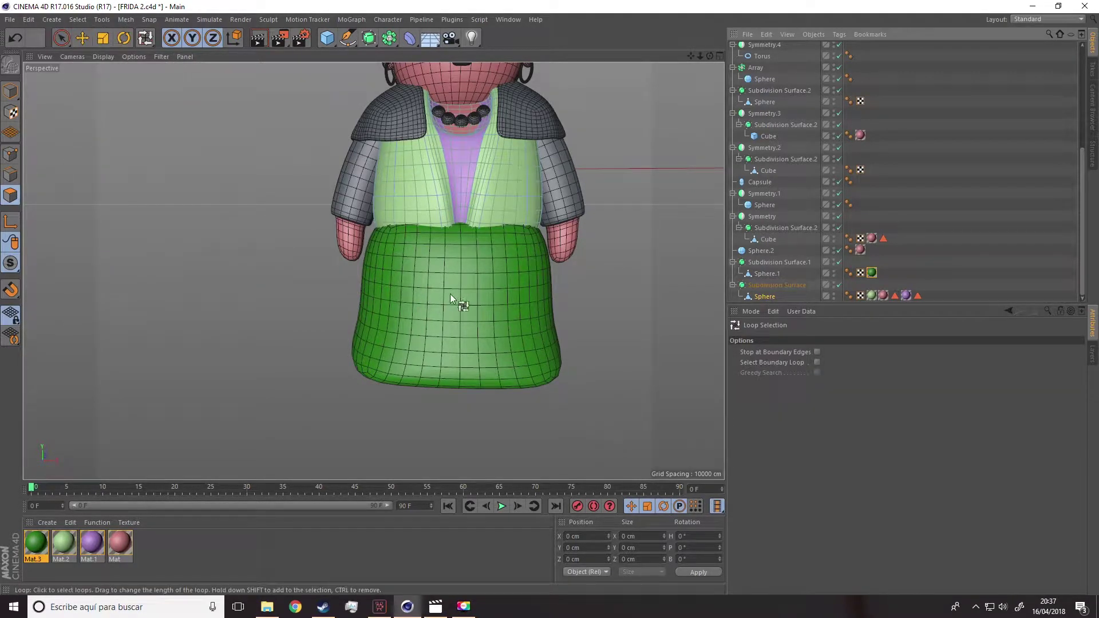
{"action": "left_click", "coordinate": [766, 274]}
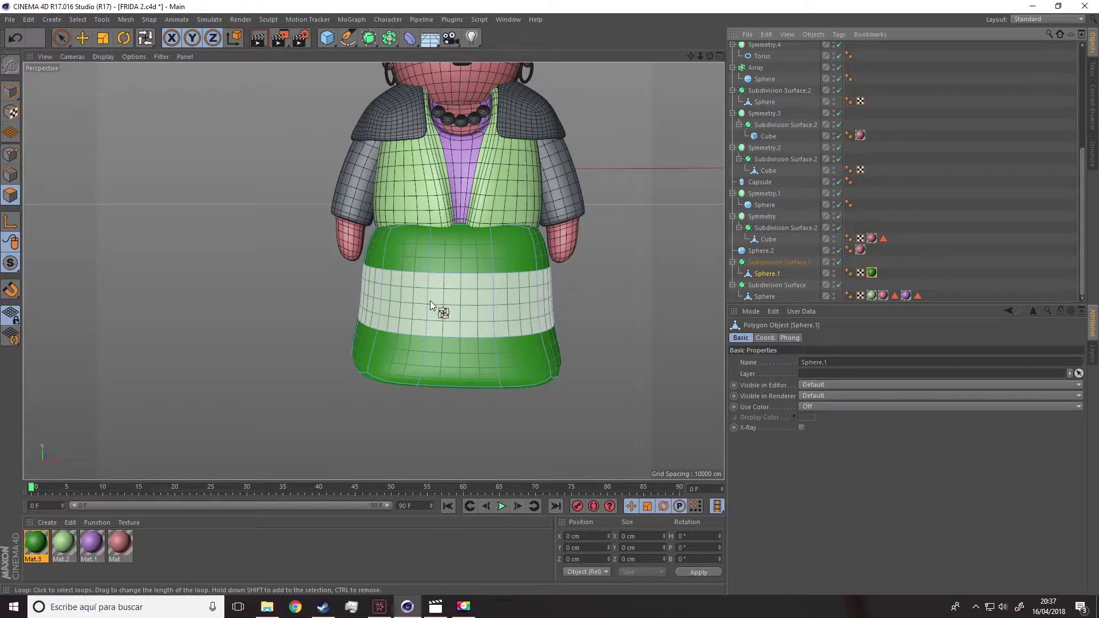
{"action": "left_click", "coordinate": [430, 301]}
{"action": "left_click", "coordinate": [49, 522]}
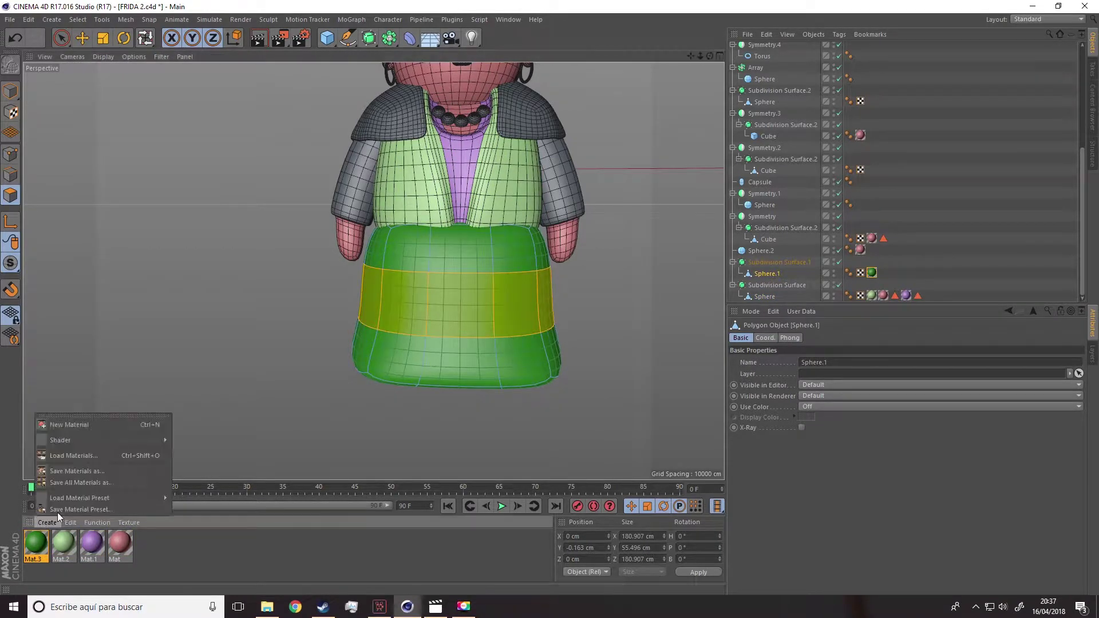
{"action": "left_click", "coordinate": [78, 425]}
{"action": "left_click_drag", "start_coordinate": [392, 318], "coordinate": [462, 337]}
{"action": "middle_click_drag", "start_coordinate": [464, 321], "coordinate": [461, 398], "text": "alt"}
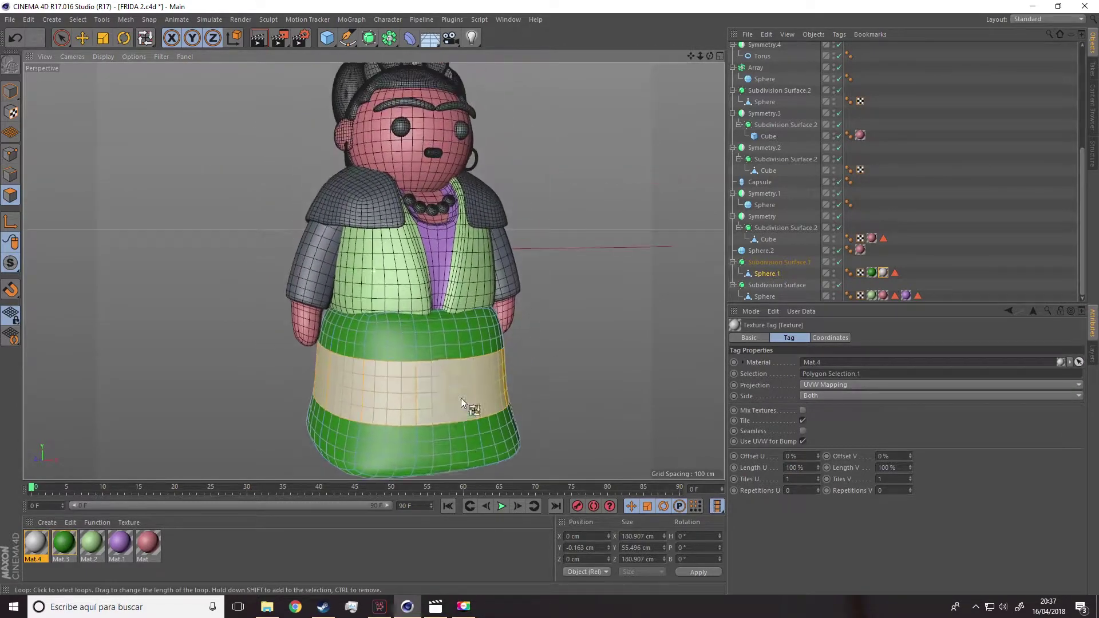
{"action": "left_click_drag", "start_coordinate": [461, 401], "coordinate": [402, 345], "text": "alt"}
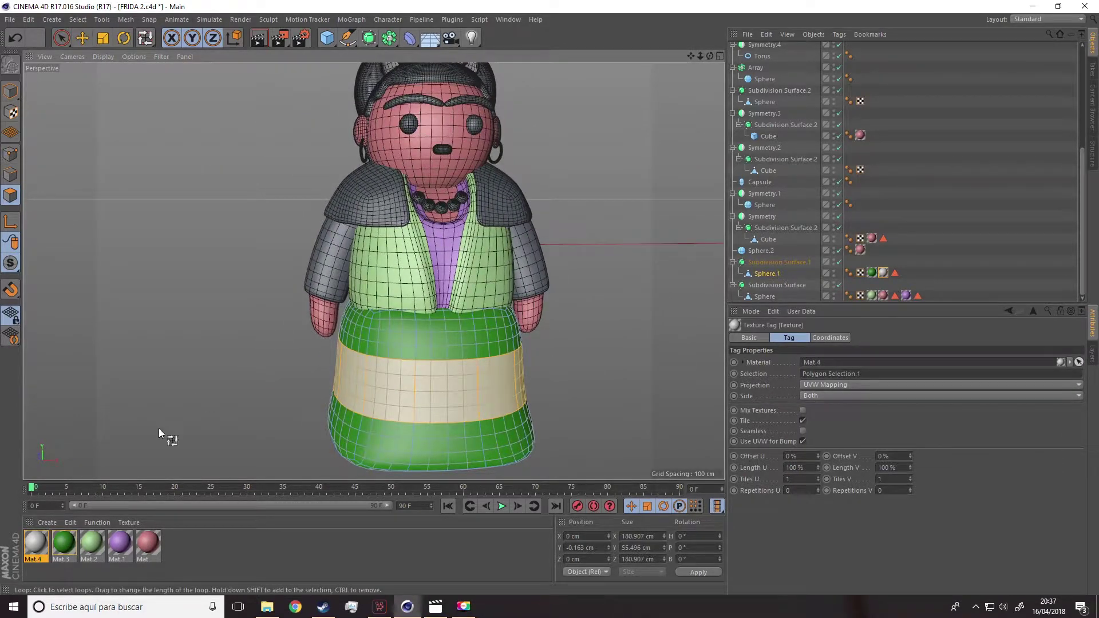
Apply the light green material to the mirrored arm mesh and place its tag before the pink hand texture tag
{"action": "scroll", "coordinate": [764, 195], "scroll_direction": "up", "scroll_amount": 2}
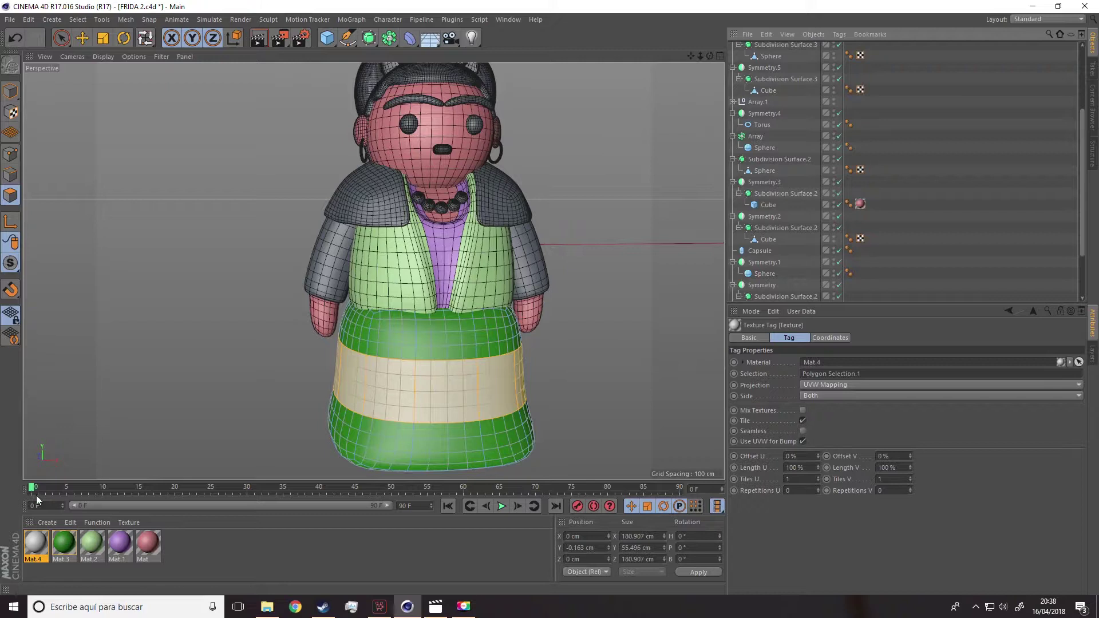
{"action": "left_click", "coordinate": [48, 523]}
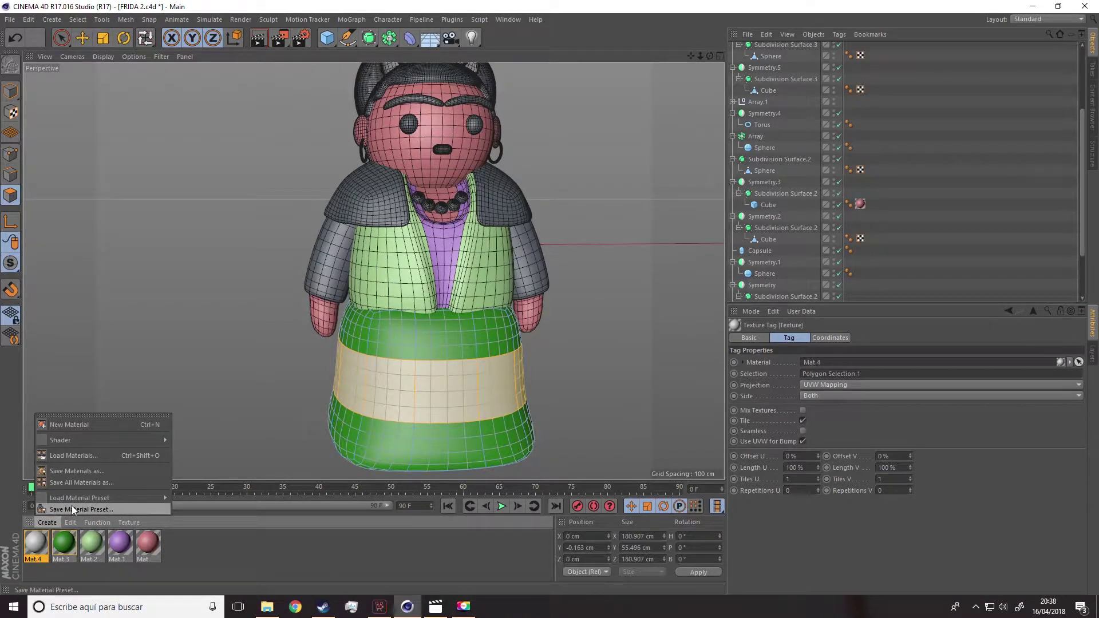
{"action": "left_click", "coordinate": [91, 543]}
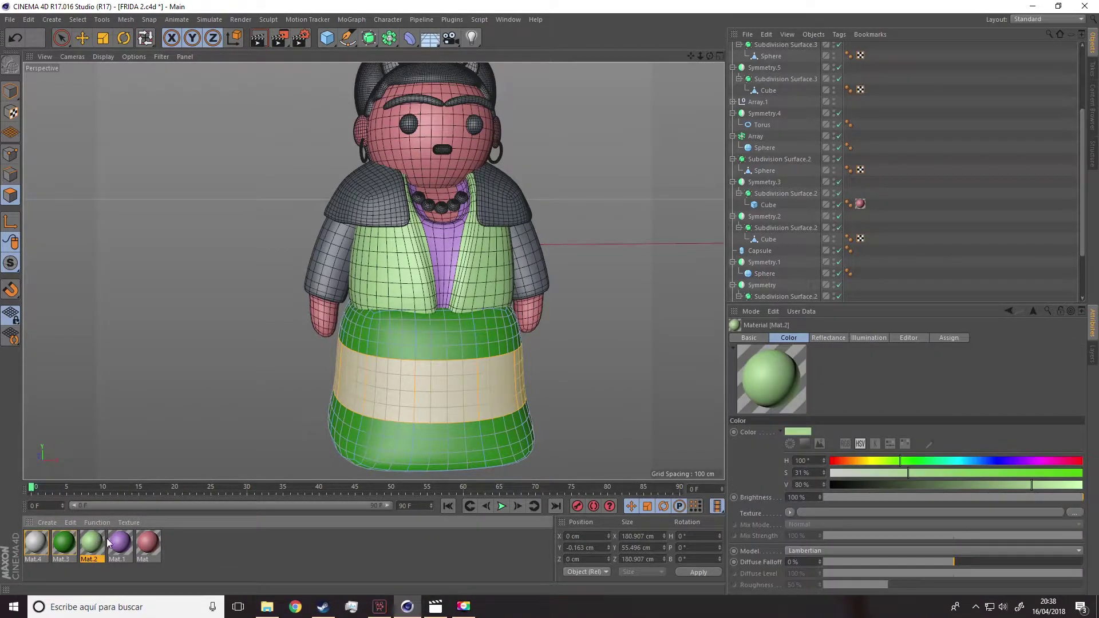
{"action": "scroll", "coordinate": [794, 218], "scroll_direction": "down", "scroll_amount": 2}
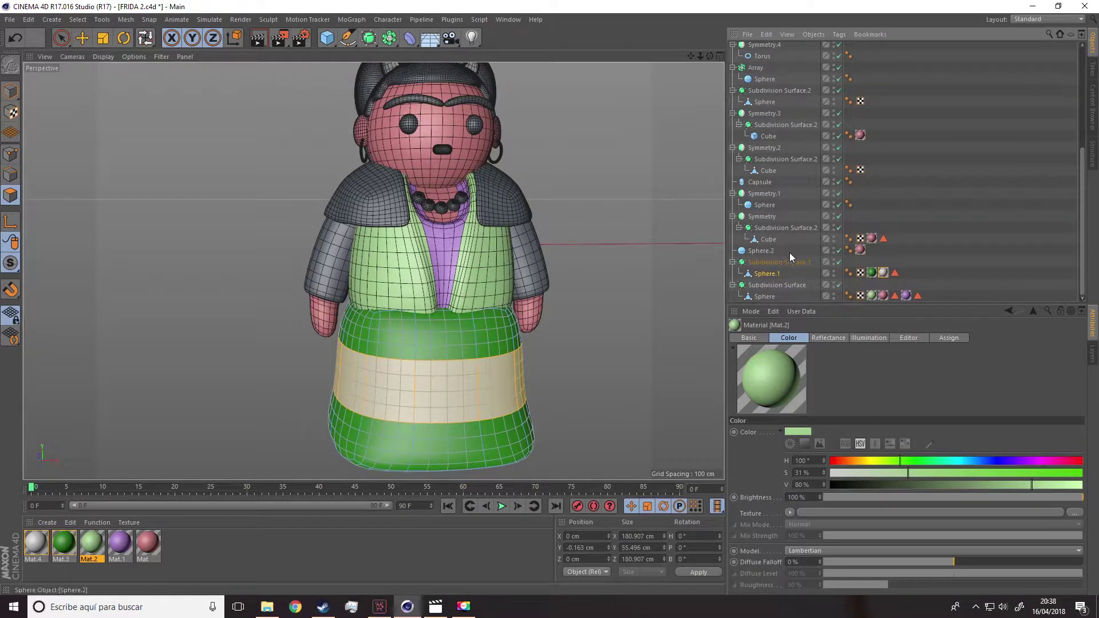
{"action": "left_click", "coordinate": [769, 273]}
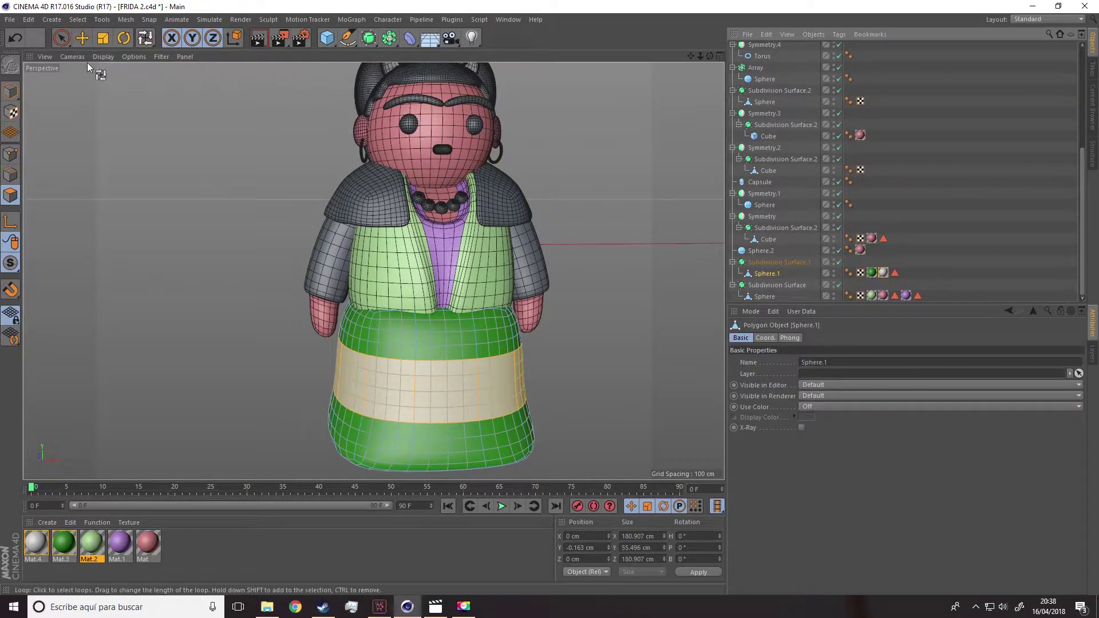
{"action": "left_click", "coordinate": [82, 38]}
{"action": "left_click", "coordinate": [10, 91]}
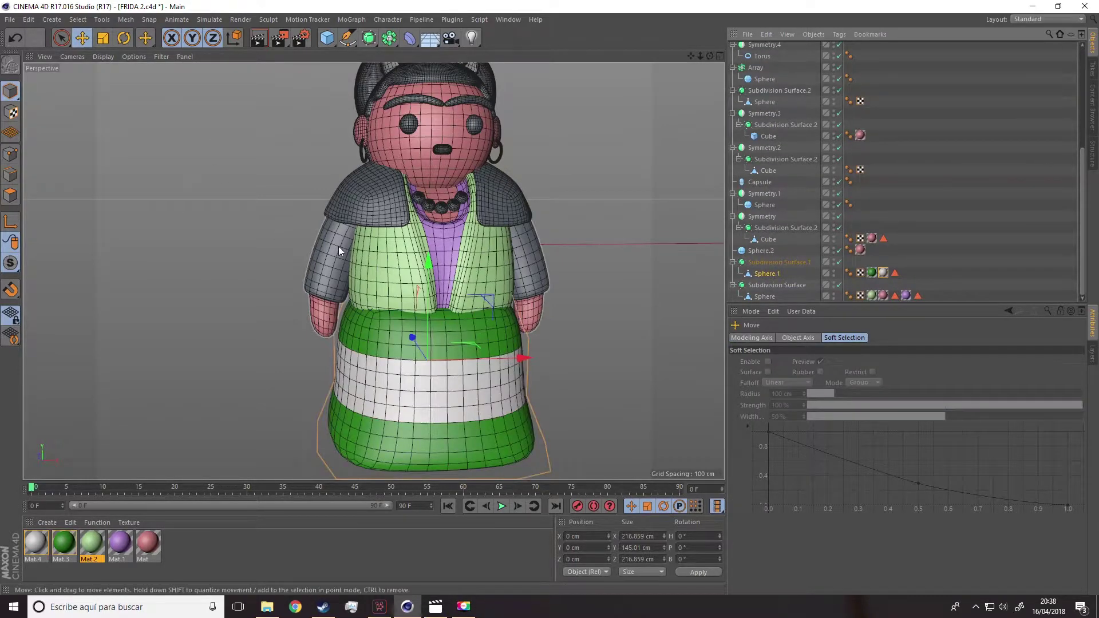
{"action": "left_click", "coordinate": [762, 217]}
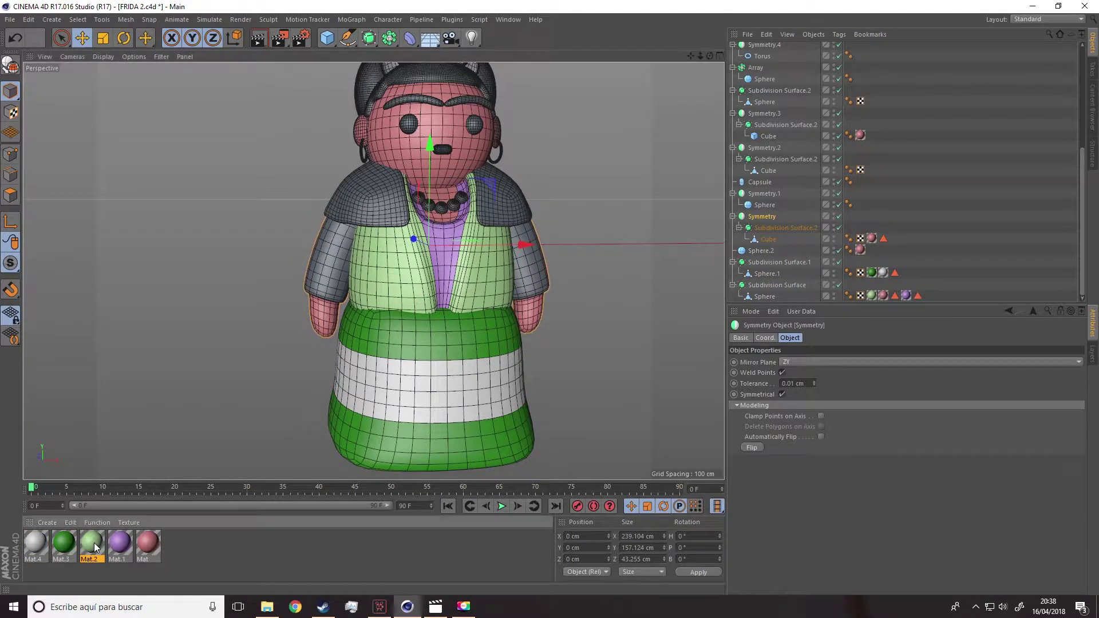
{"action": "left_click_drag", "start_coordinate": [95, 542], "coordinate": [770, 240]}
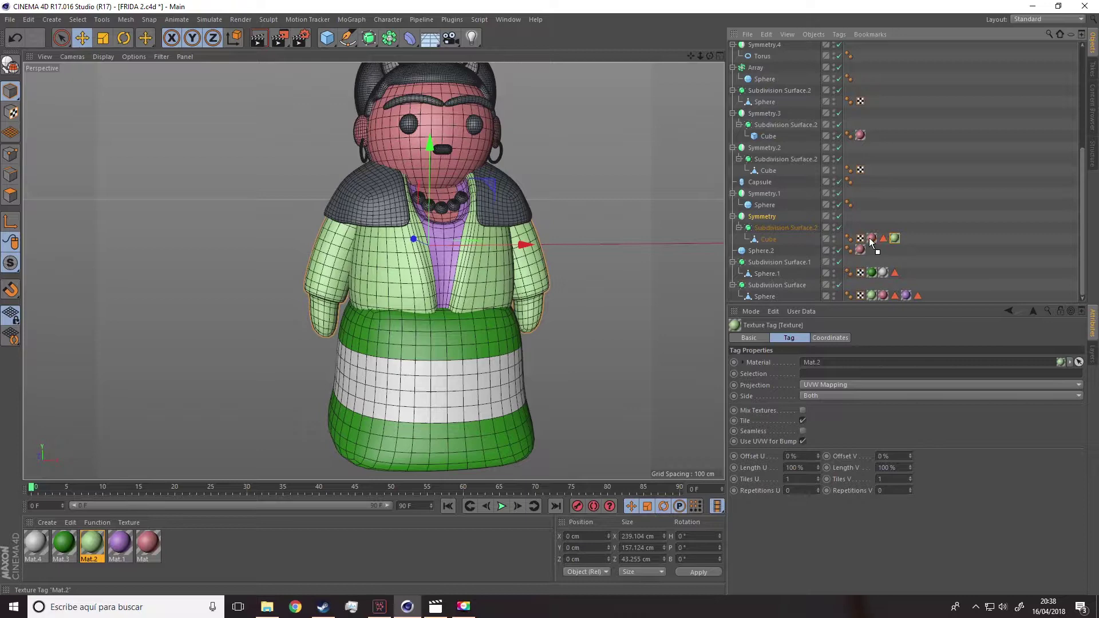
{"action": "left_click_drag", "start_coordinate": [865, 237], "coordinate": [864, 238]}
{"action": "left_click_drag", "start_coordinate": [501, 324], "coordinate": [534, 297], "text": "alt"}
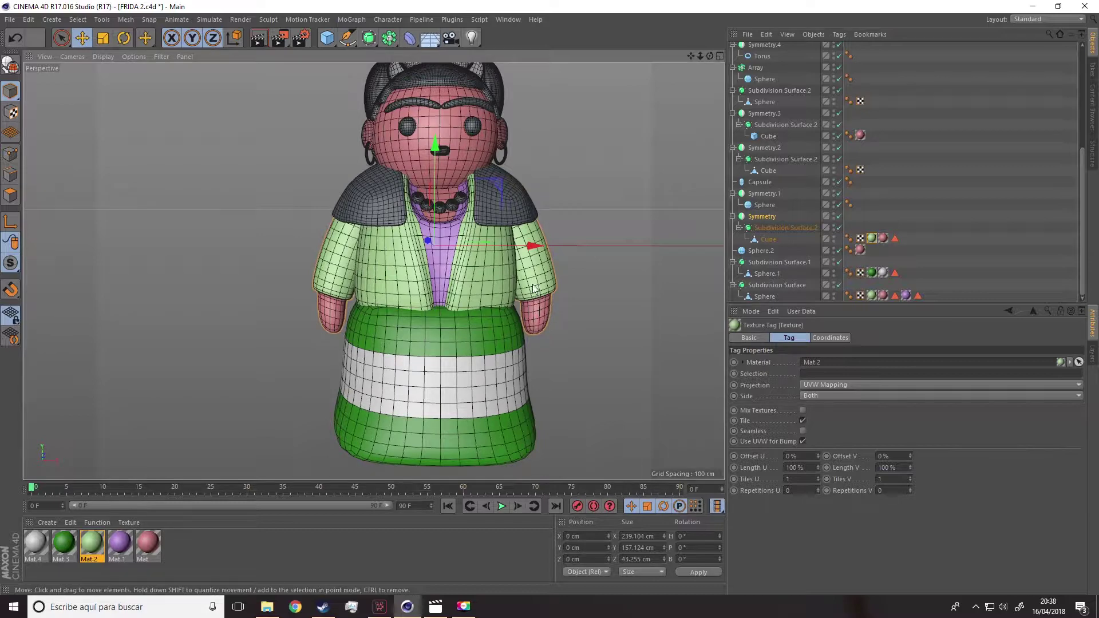
Create another new material and make it red with saturation 73%
{"action": "scroll", "coordinate": [490, 277], "scroll_direction": "up", "scroll_amount": 4}
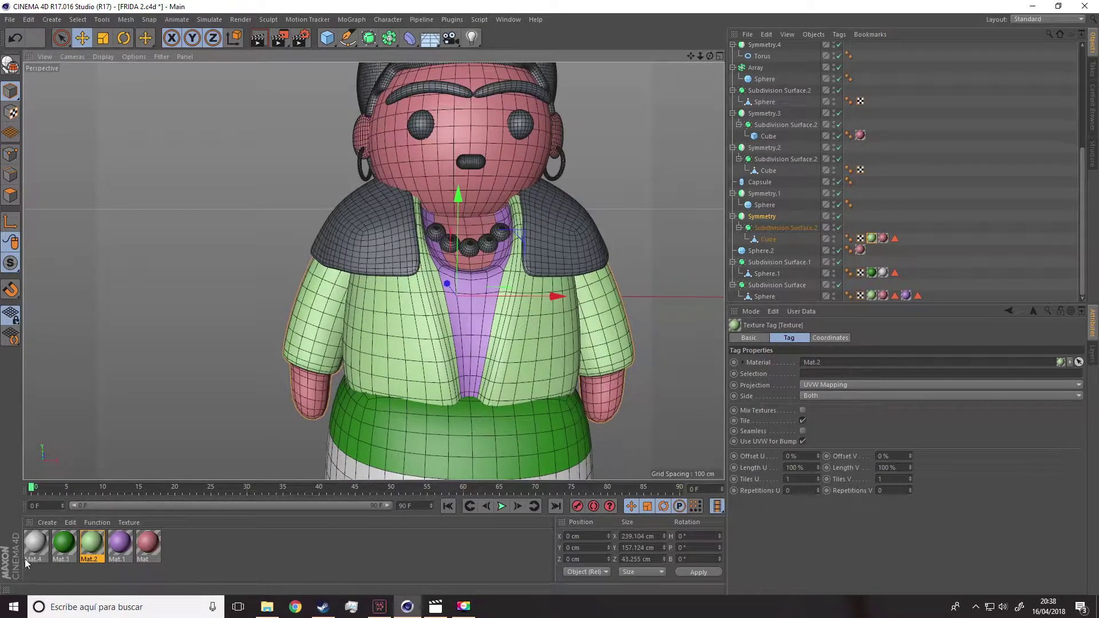
{"action": "left_click", "coordinate": [46, 526]}
{"action": "left_click", "coordinate": [81, 424]}
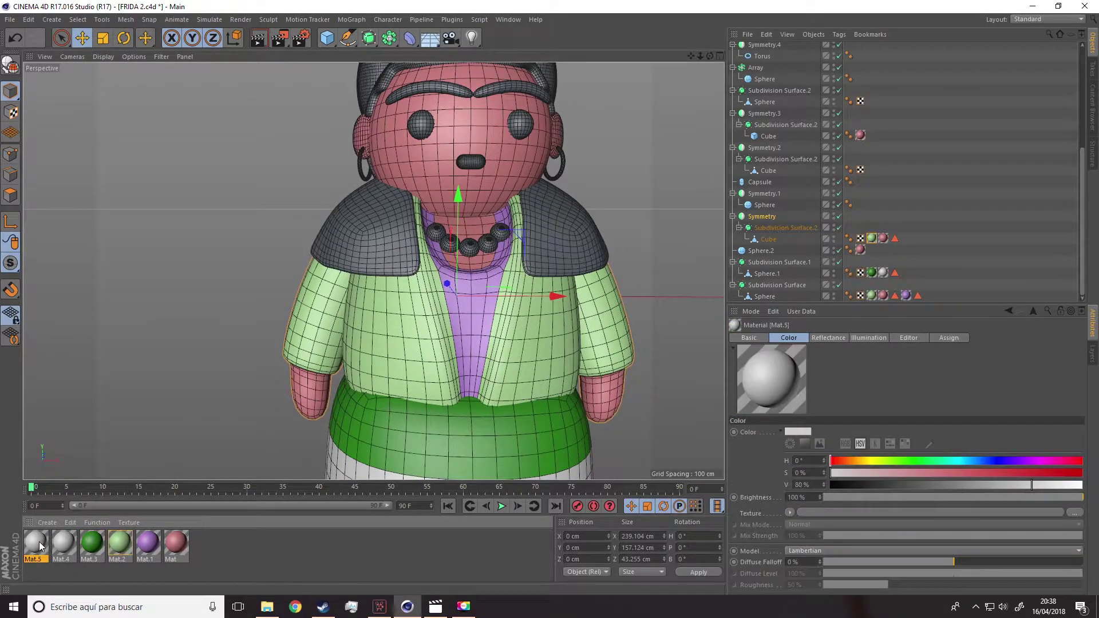
{"action": "double_click", "coordinate": [36, 544]}
{"action": "left_click", "coordinate": [462, 159]}
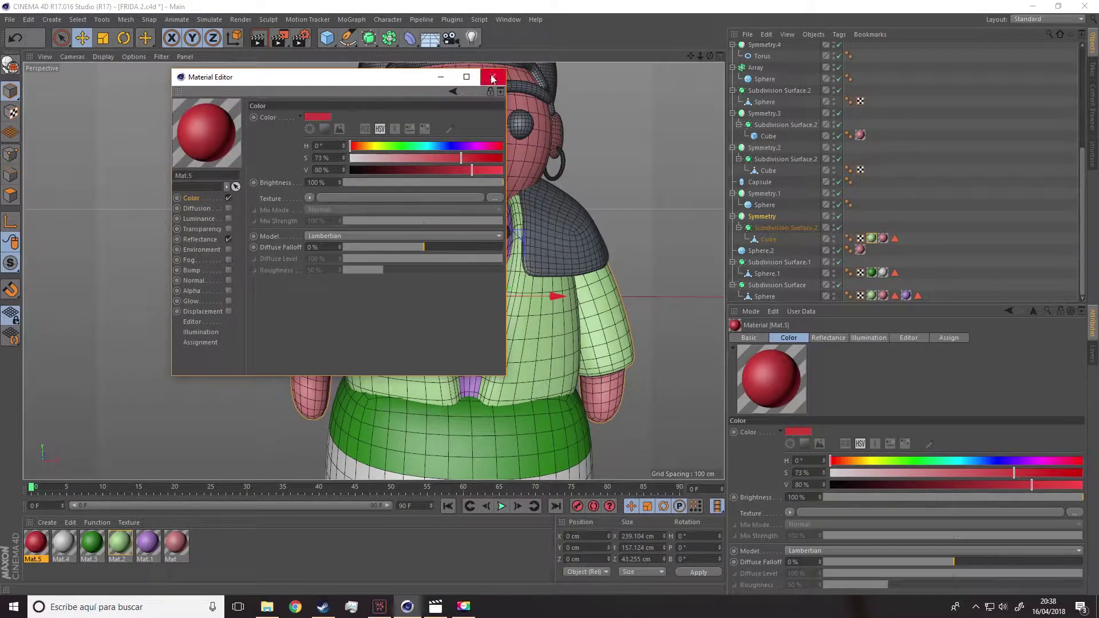
Close the material's settings and apply the red material to the character's shoulder shawl
{"action": "left_click", "coordinate": [491, 78]}
{"action": "left_click_drag", "start_coordinate": [315, 285], "coordinate": [345, 273]}
{"action": "middle_click_drag", "start_coordinate": [345, 273], "coordinate": [331, 314], "text": "alt"}
{"action": "left_click_drag", "start_coordinate": [331, 314], "coordinate": [326, 322], "text": "alt"}
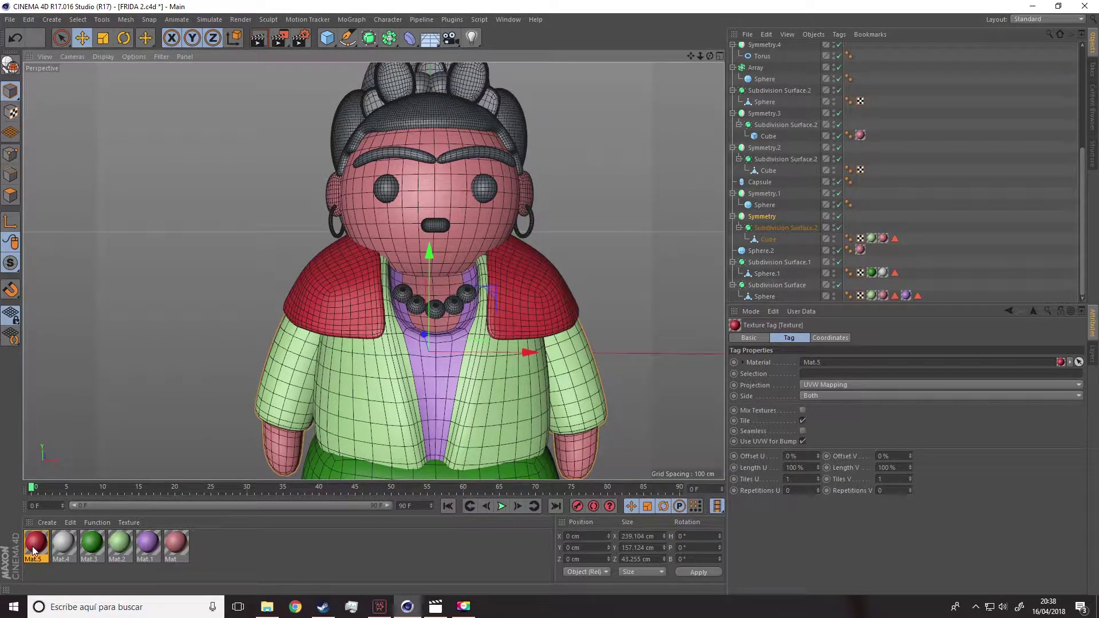
Duplicate the red material, lighten it with value 94% and a lower saturation, and apply it to the mouth
{"action": "left_click_drag", "start_coordinate": [33, 551], "coordinate": [48, 552]}
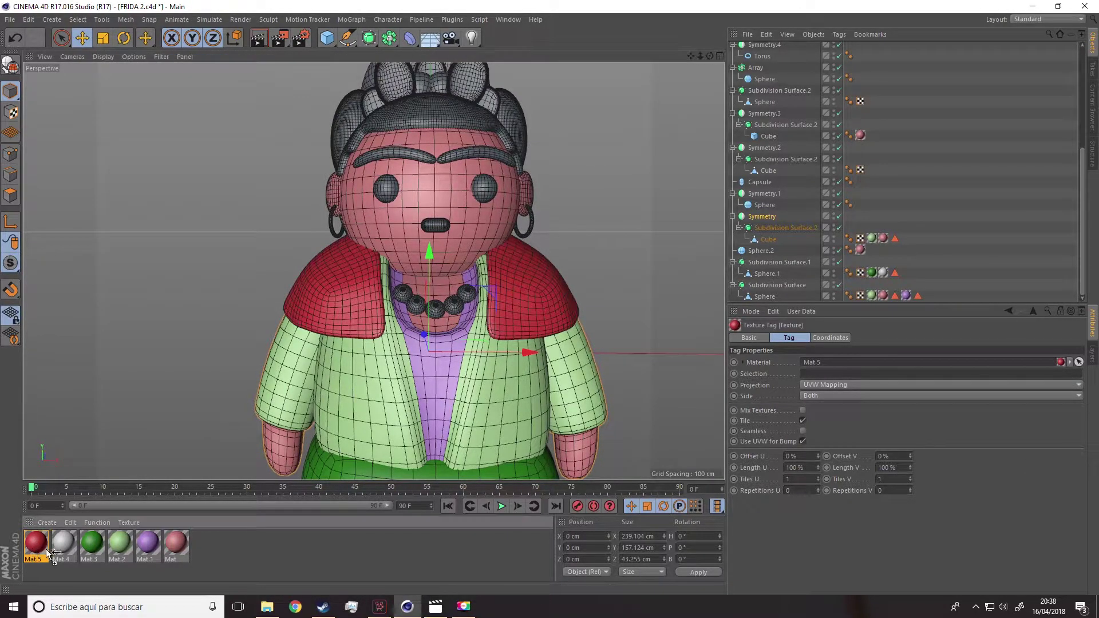
{"action": "left_click_drag", "start_coordinate": [196, 548], "coordinate": [195, 548], "text": "ctrl"}
{"action": "double_click", "coordinate": [201, 547]}
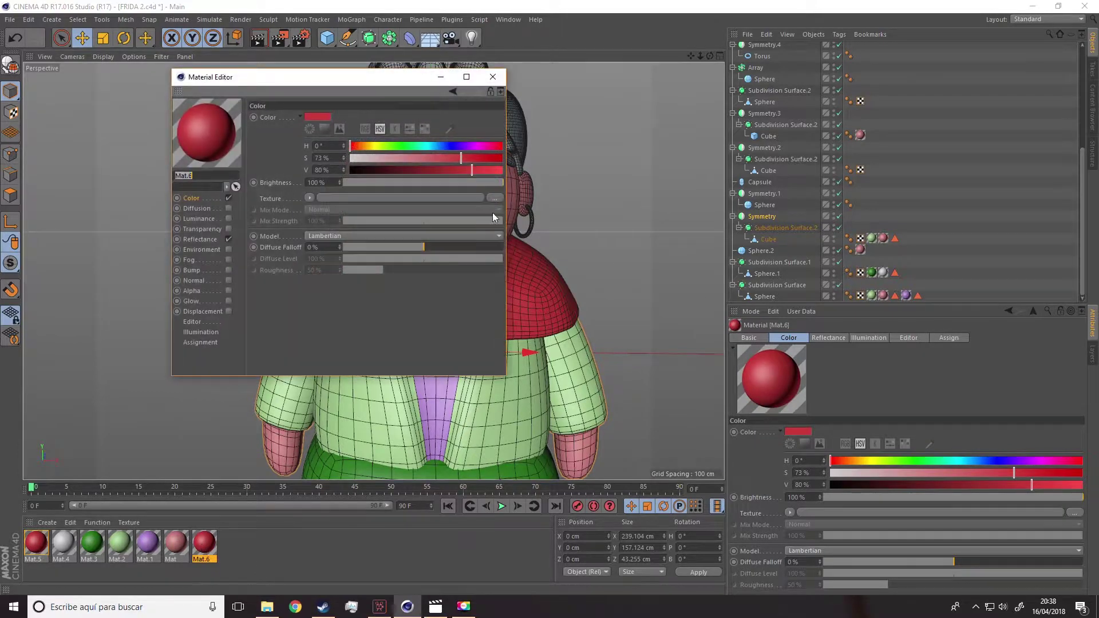
{"action": "left_click_drag", "start_coordinate": [458, 171], "coordinate": [492, 170]}
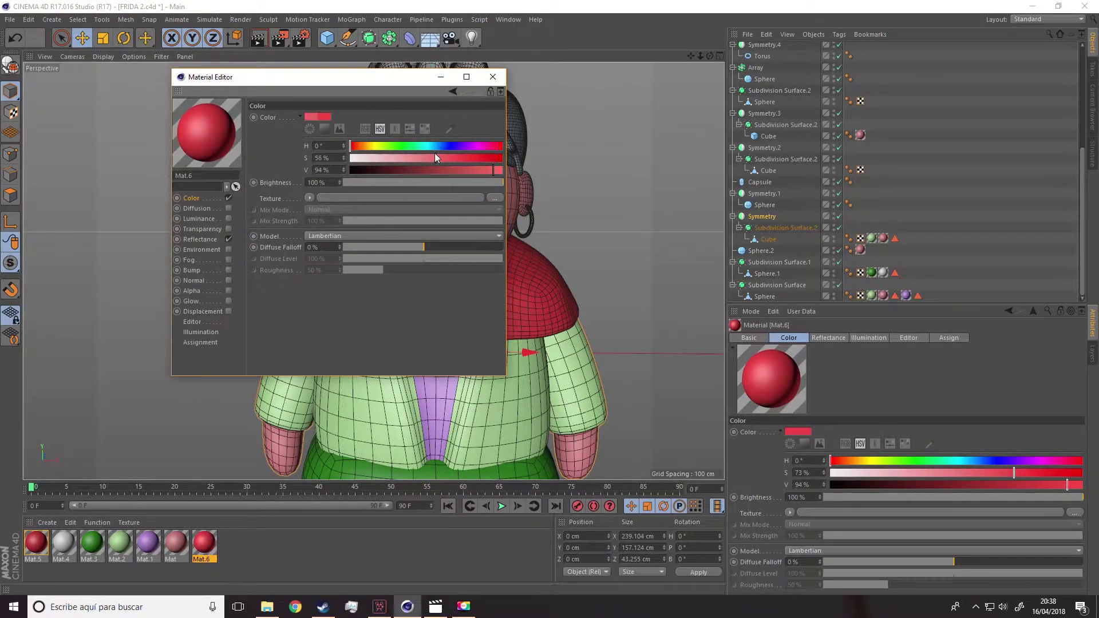
{"action": "left_click", "coordinate": [494, 76]}
{"action": "left_click_drag", "start_coordinate": [235, 525], "coordinate": [435, 229]}
Create a new near-black material with saturation 0% and value 3%
{"action": "left_click", "coordinate": [40, 522]}
{"action": "mouse_move", "coordinate": [70, 522]}
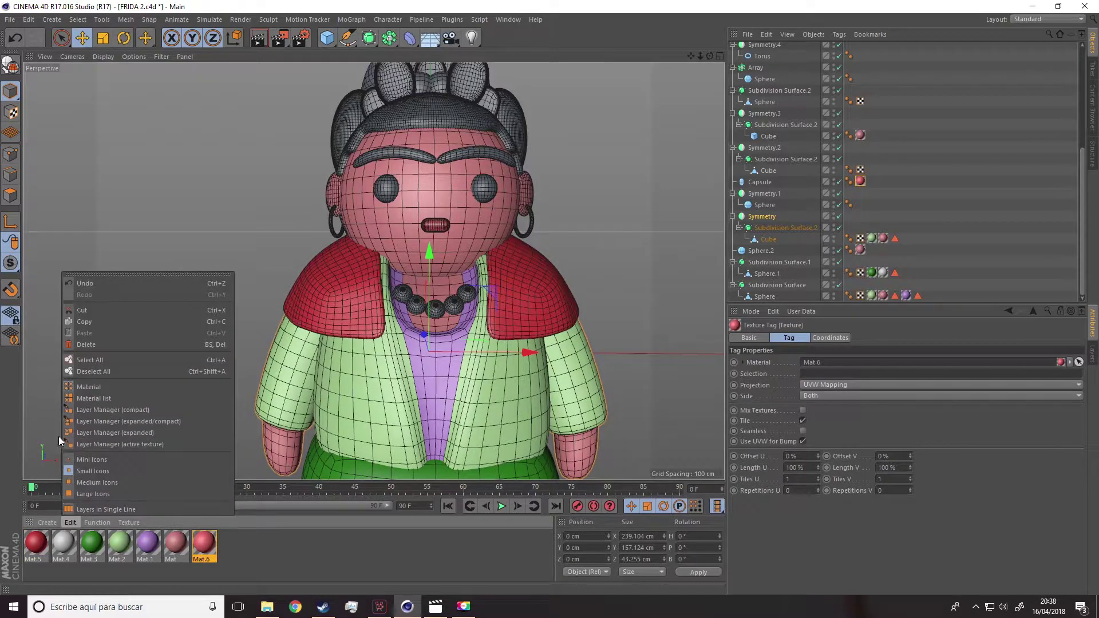
{"action": "left_click", "coordinate": [55, 426]}
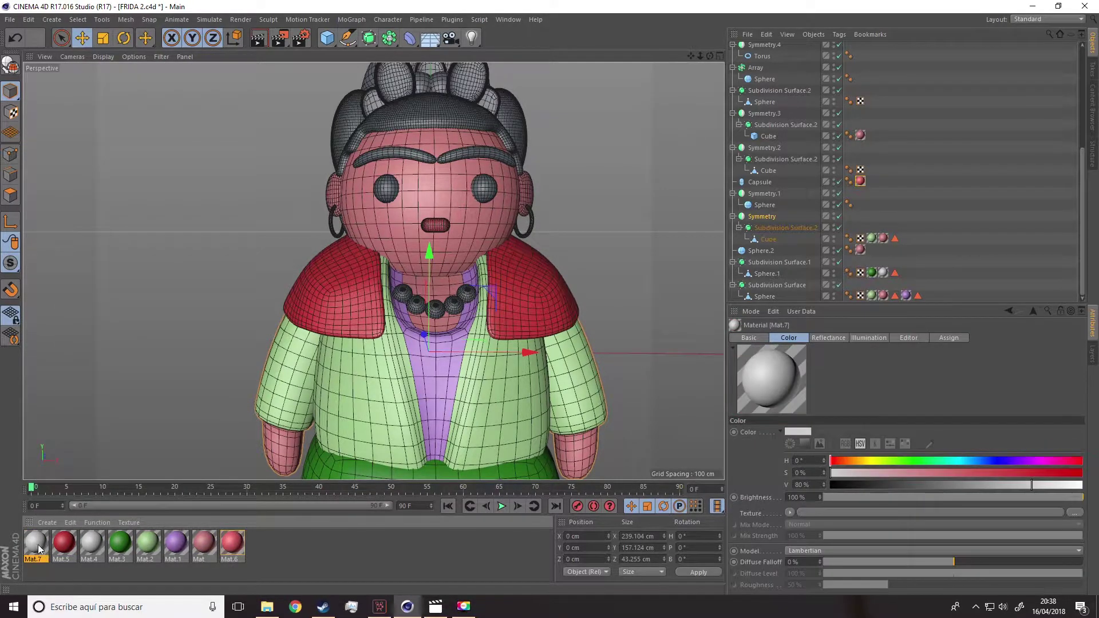
{"action": "double_click", "coordinate": [36, 544]}
{"action": "left_click_drag", "start_coordinate": [471, 170], "coordinate": [355, 170]}
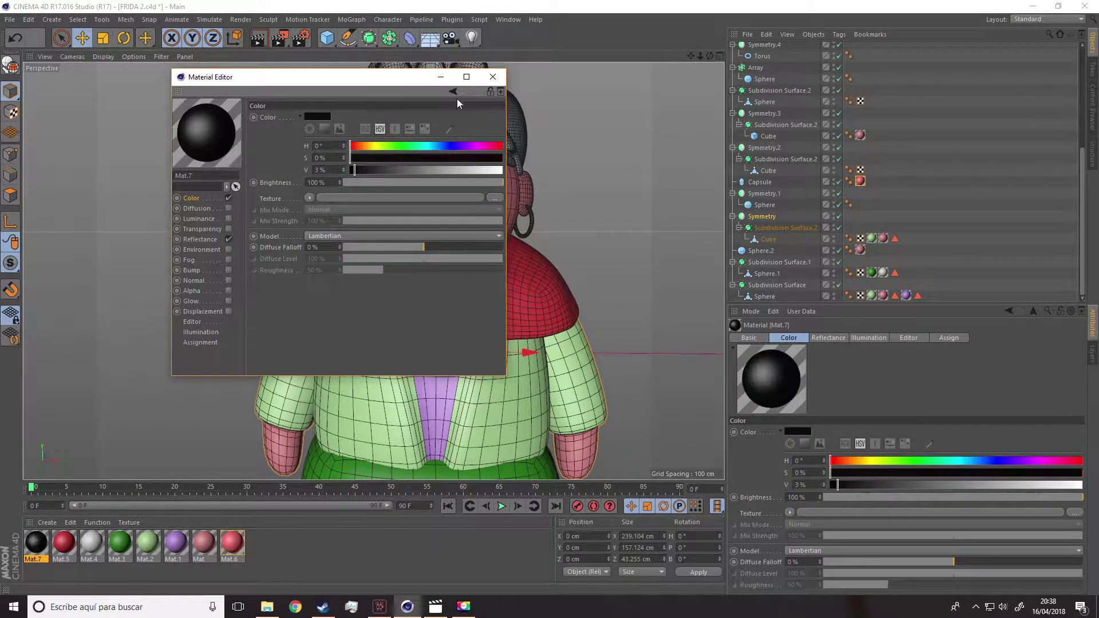
{"action": "left_click", "coordinate": [492, 78]}
Apply the black material to the eyebrows, the eyes and the hair
{"action": "left_click_drag", "start_coordinate": [300, 332], "coordinate": [401, 156]}
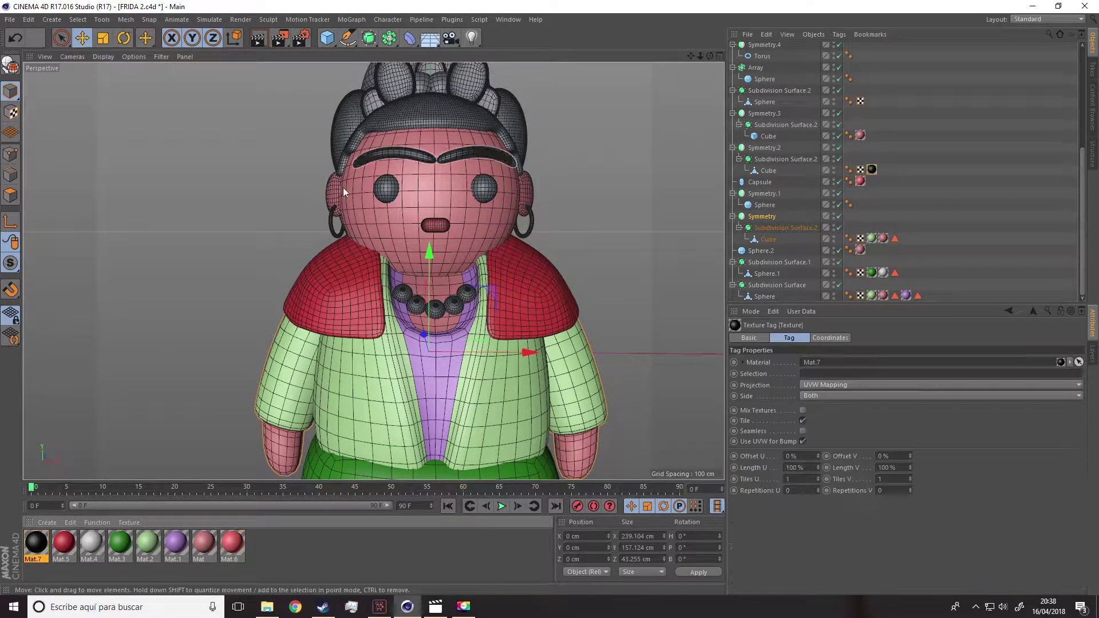
{"action": "left_click_drag", "start_coordinate": [216, 363], "coordinate": [387, 190]}
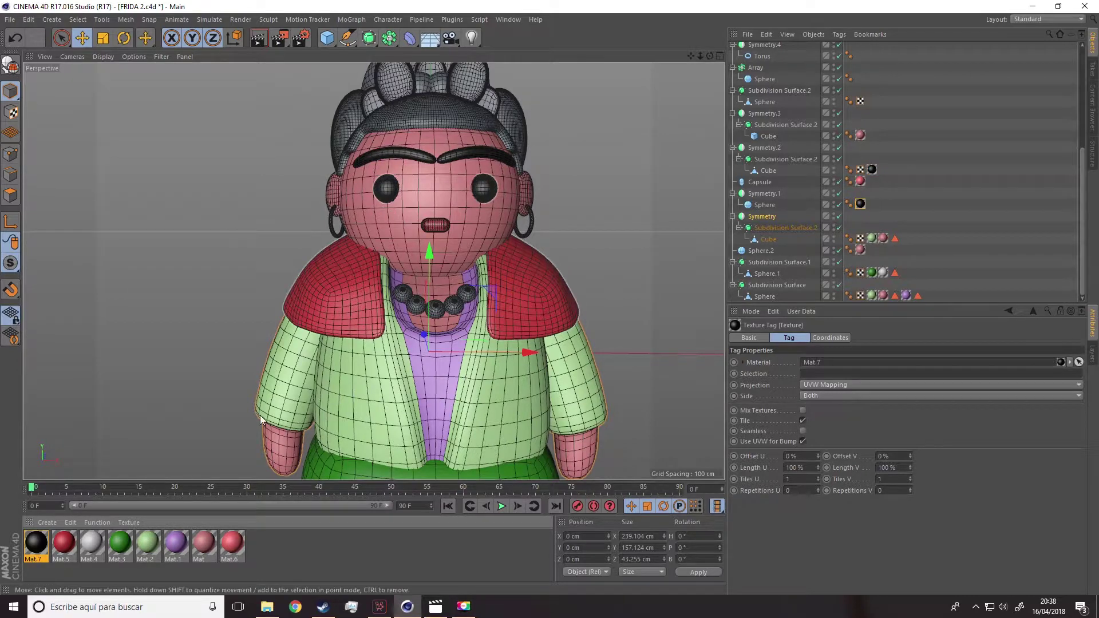
{"action": "left_click_drag", "start_coordinate": [300, 220], "coordinate": [369, 81]}
{"action": "left_click_drag", "start_coordinate": [432, 182], "coordinate": [414, 252], "text": "alt"}
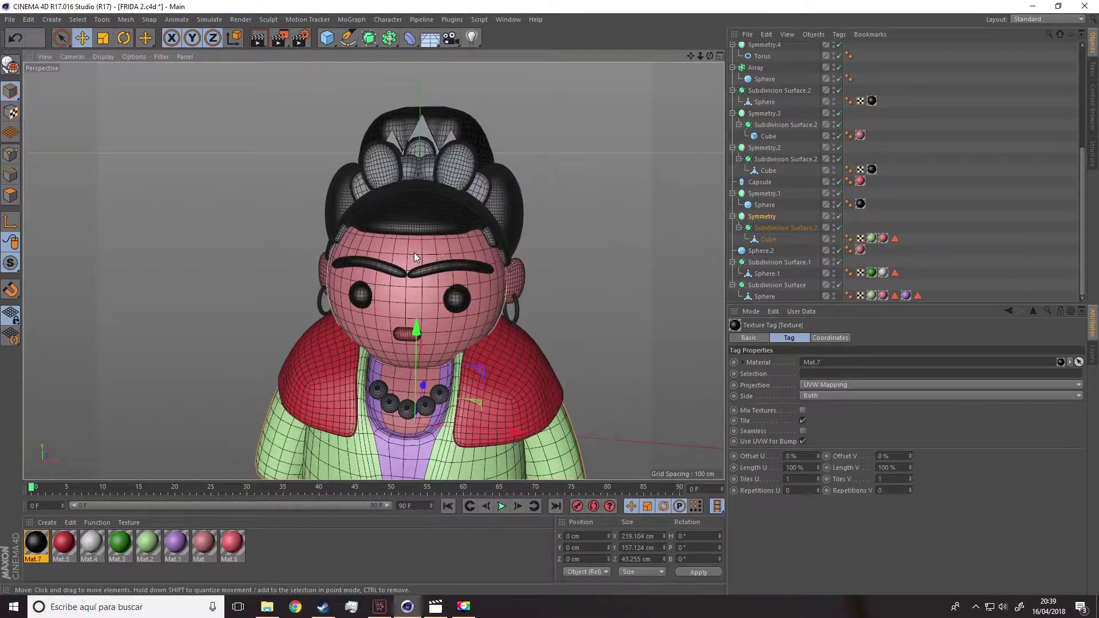
{"action": "scroll", "coordinate": [414, 253], "scroll_direction": "down", "scroll_amount": 5}
{"action": "middle_click_drag", "start_coordinate": [421, 334], "coordinate": [405, 270], "text": "alt"}
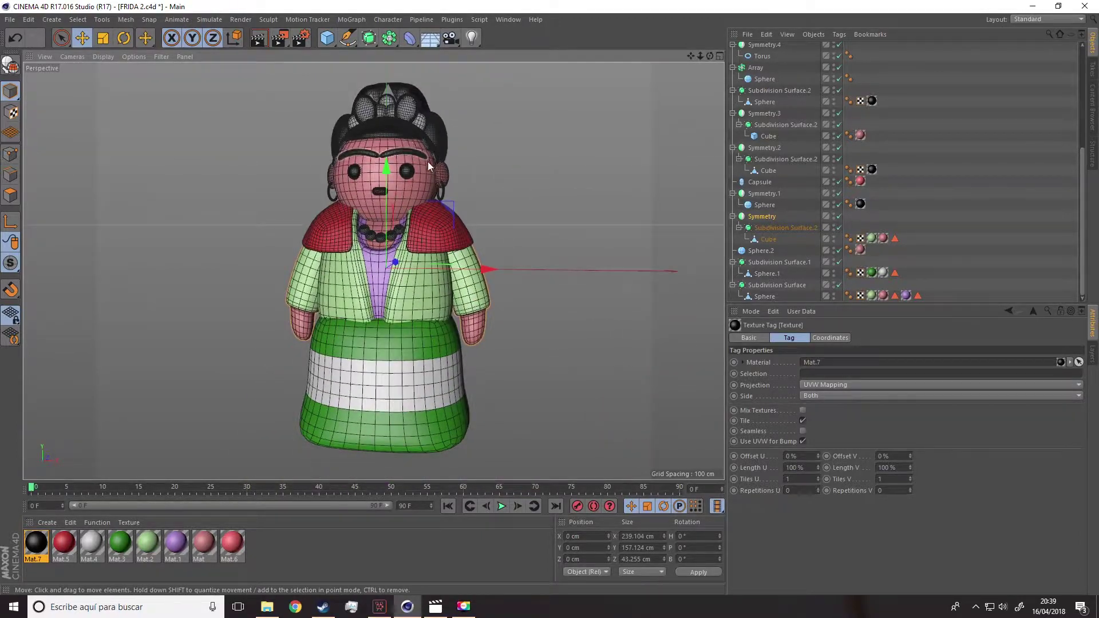
Create a yellow material with hue 57°, saturation 63% and value 85% and apply it to the hoop earrings
{"action": "scroll", "coordinate": [427, 161], "scroll_direction": "up", "scroll_amount": 5}
{"action": "left_click_drag", "start_coordinate": [444, 200], "coordinate": [463, 219], "text": "alt"}
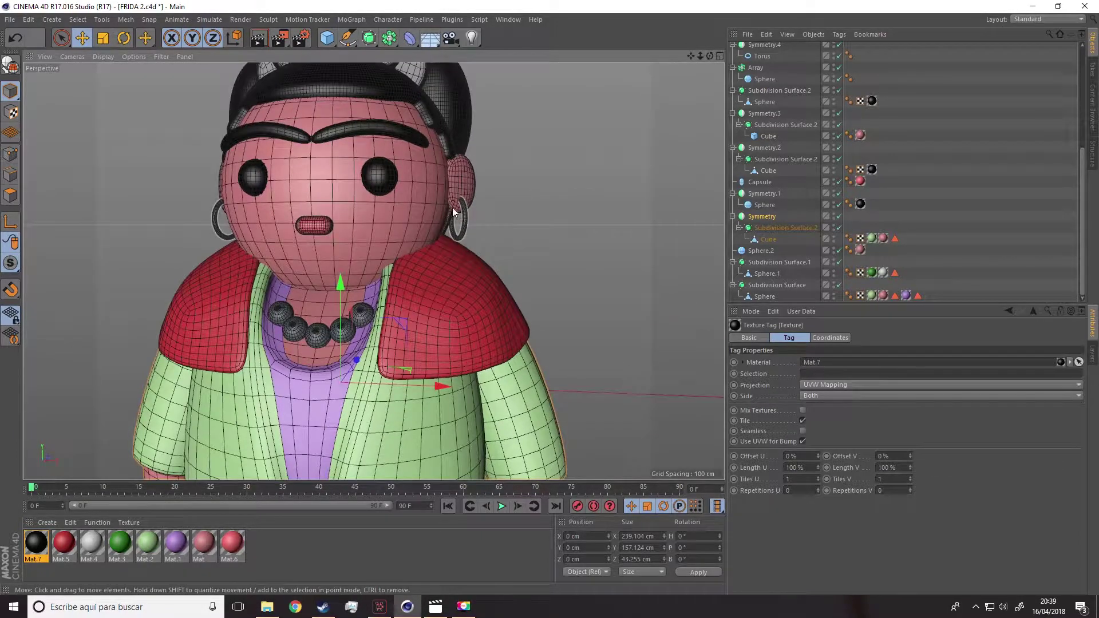
{"action": "left_click", "coordinate": [47, 523]}
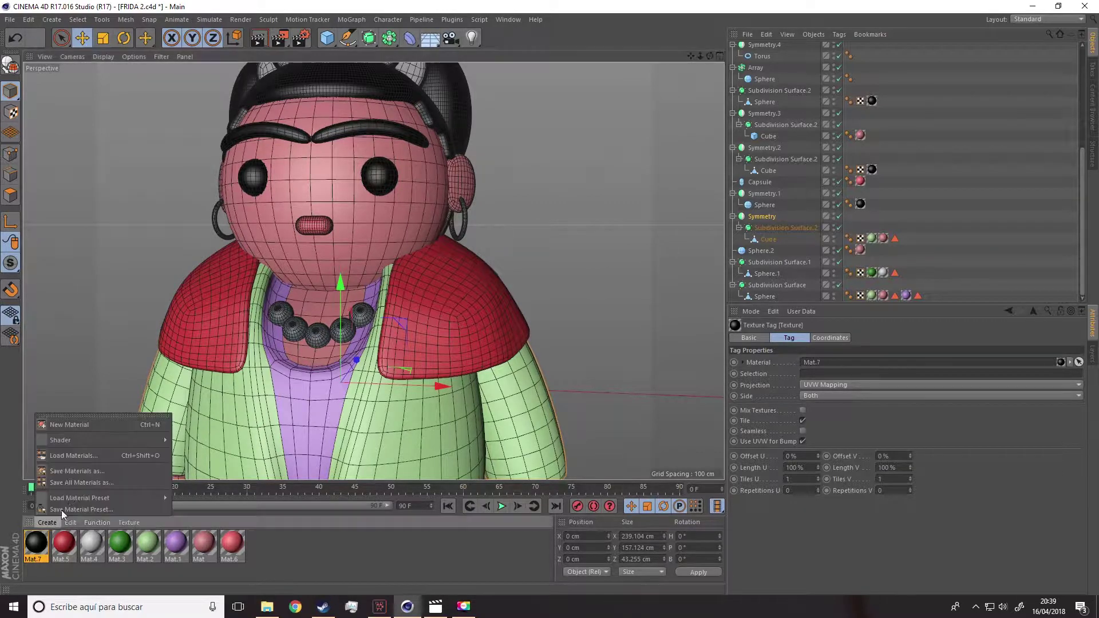
{"action": "left_click", "coordinate": [67, 426]}
{"action": "double_click", "coordinate": [33, 543]}
{"action": "left_click", "coordinate": [384, 146]}
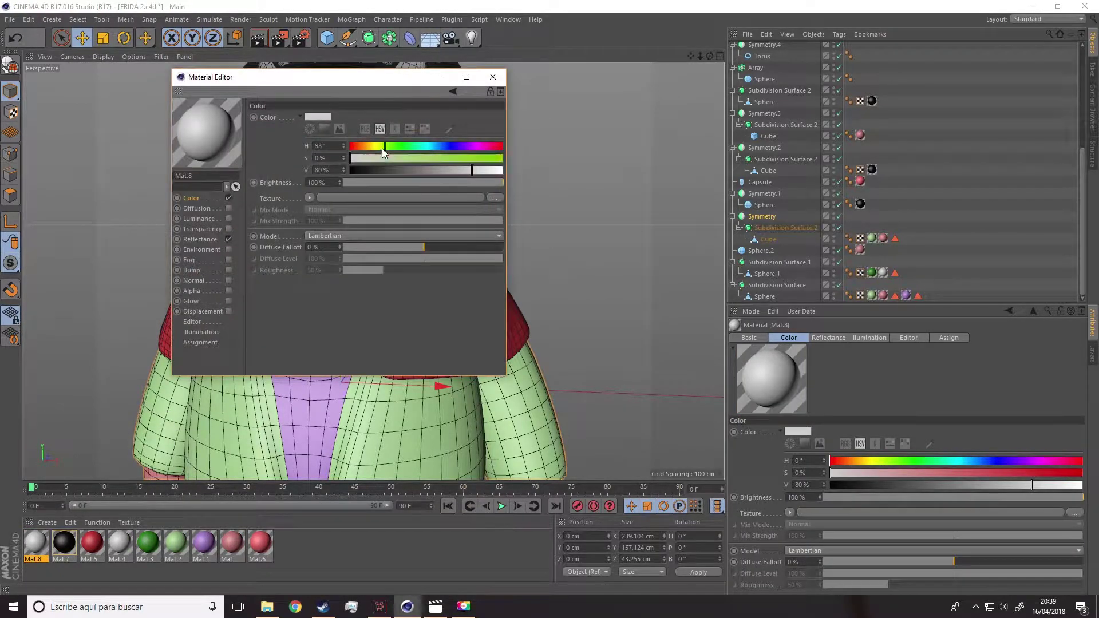
{"action": "left_click", "coordinate": [441, 170]}
{"action": "left_click", "coordinate": [445, 158]}
{"action": "left_click", "coordinate": [480, 170]}
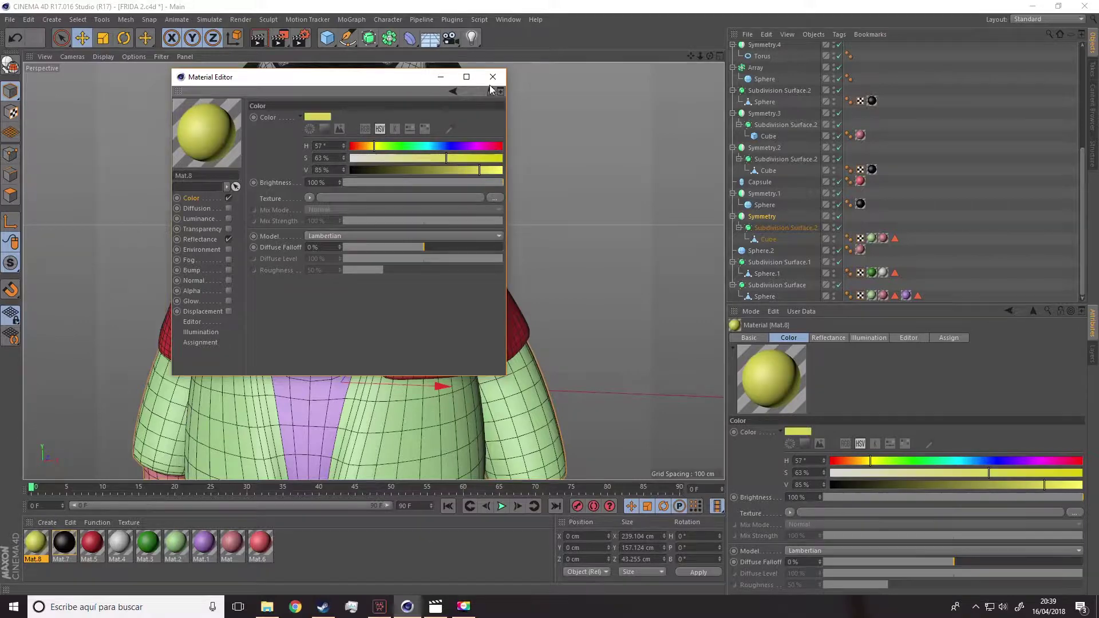
{"action": "left_click", "coordinate": [492, 77]}
{"action": "left_click_drag", "start_coordinate": [37, 546], "coordinate": [468, 225]}
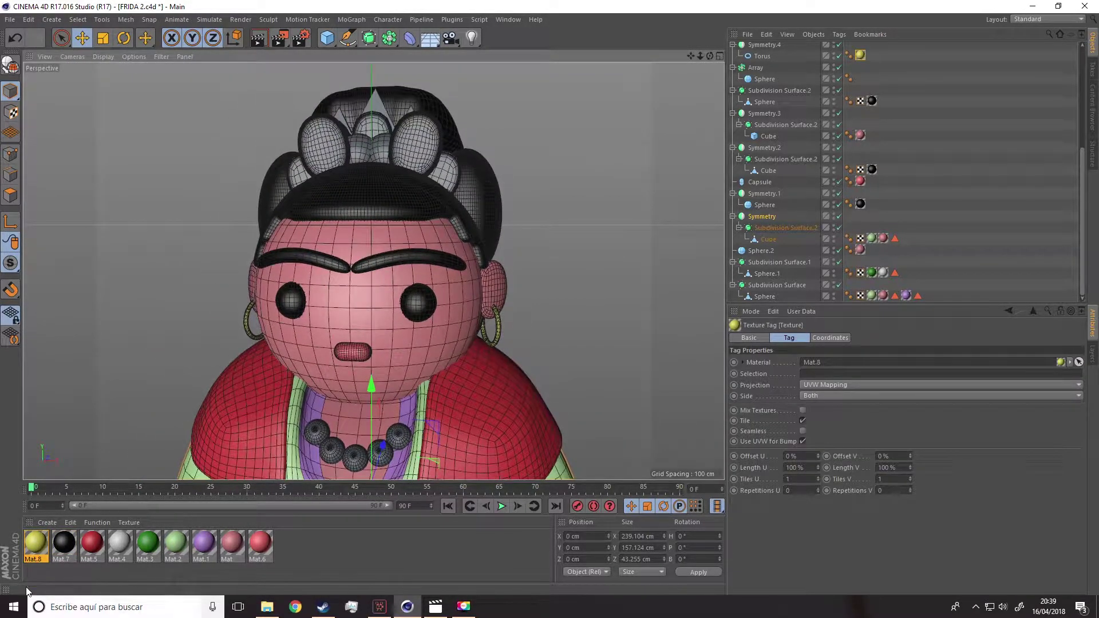
Create a turquoise material with hue 185°, saturation 63% and value 80% and apply it to the large oval headdress ornaments
{"action": "left_click", "coordinate": [48, 527]}
{"action": "left_click", "coordinate": [73, 428]}
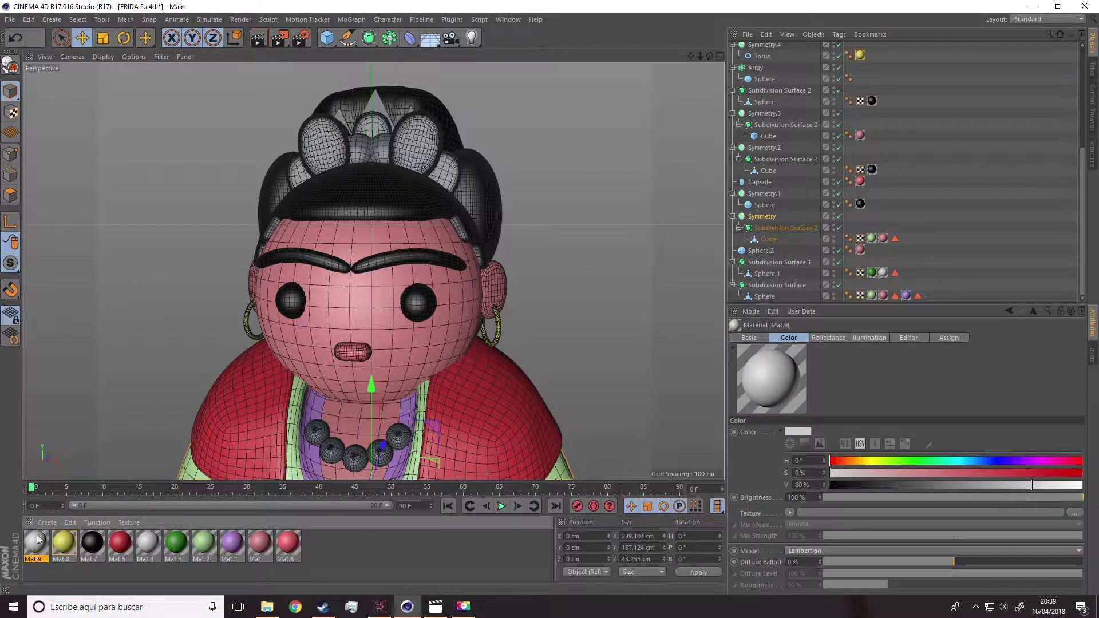
{"action": "double_click", "coordinate": [37, 541]}
{"action": "left_click_drag", "start_coordinate": [408, 145], "coordinate": [446, 157]}
{"action": "left_click", "coordinate": [491, 77]}
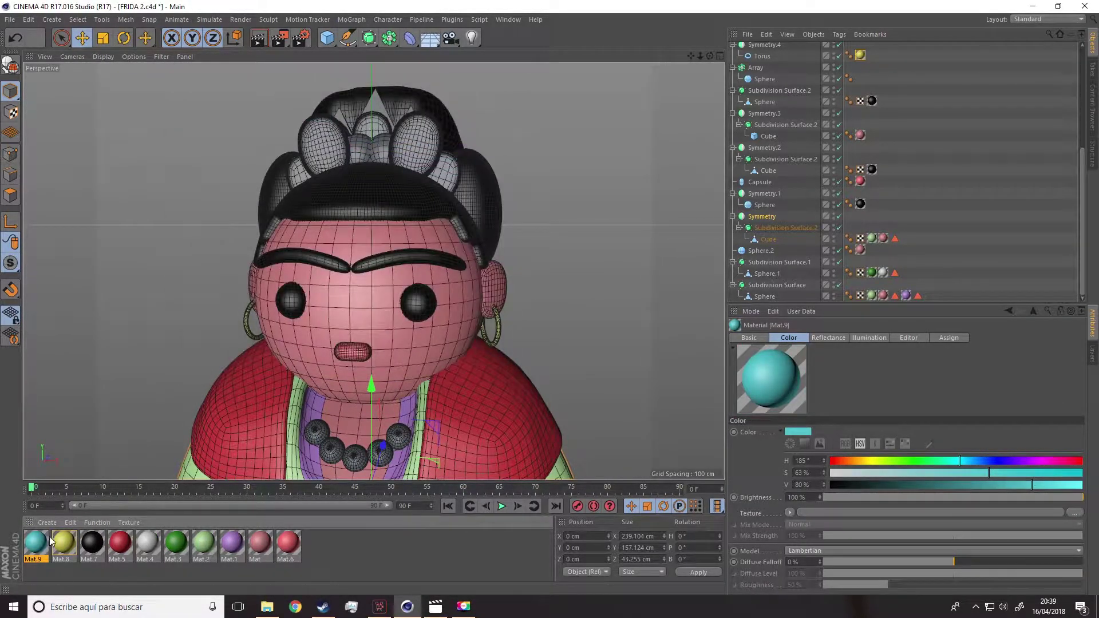
{"action": "left_click_drag", "start_coordinate": [266, 233], "coordinate": [406, 132]}
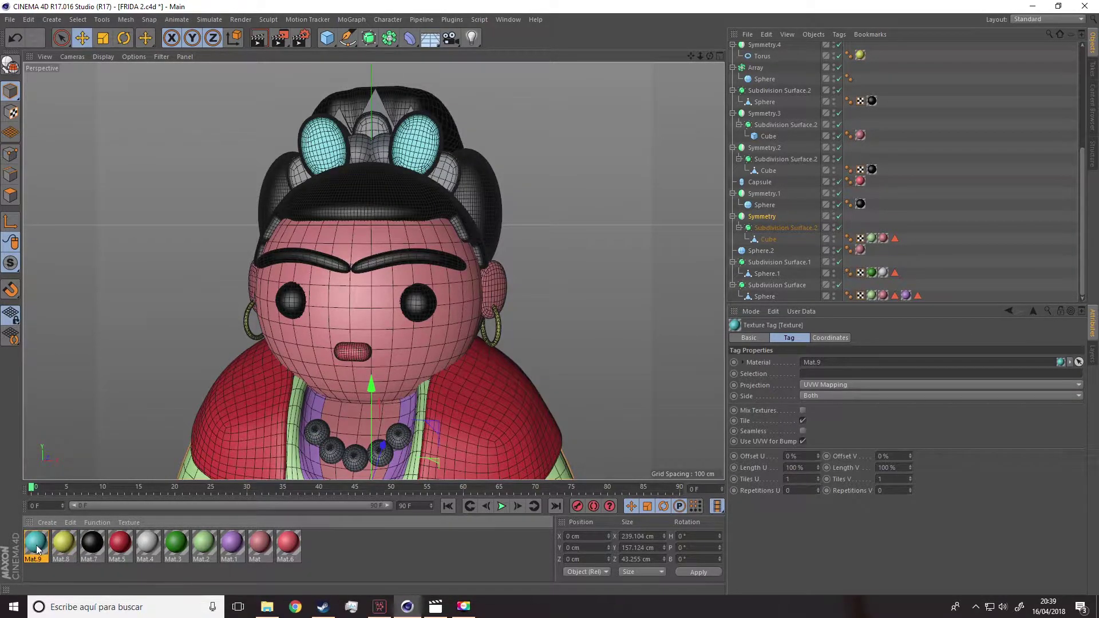
Create a highly saturated deep blue material and apply it to the Array object in the headdress
{"action": "left_click_drag", "start_coordinate": [206, 301], "coordinate": [213, 309], "text": "alt"}
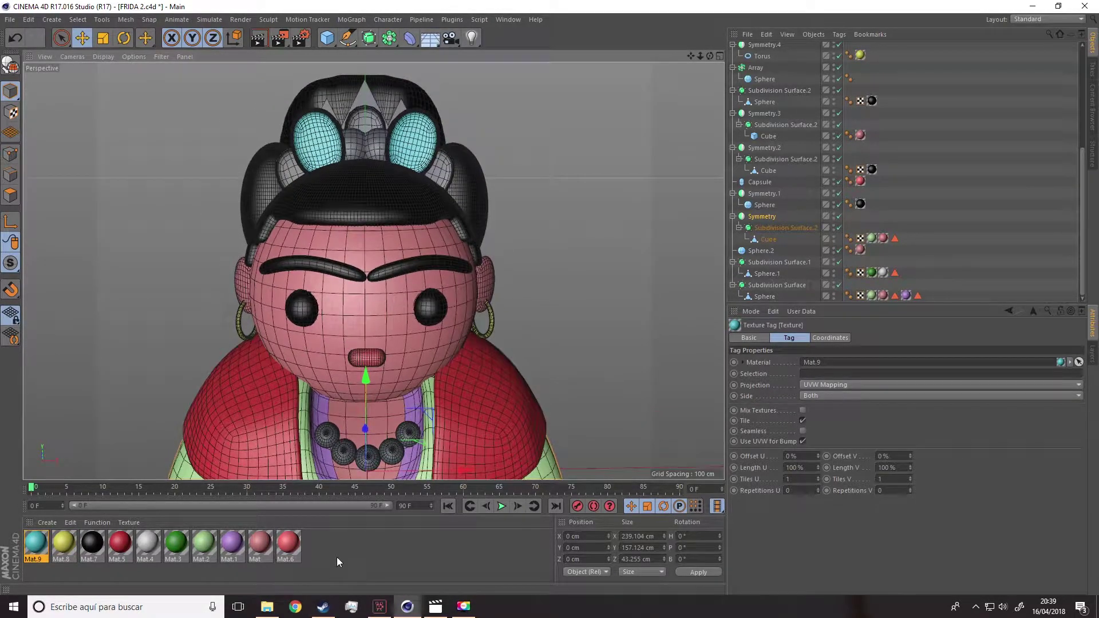
{"action": "double_click", "coordinate": [324, 548]}
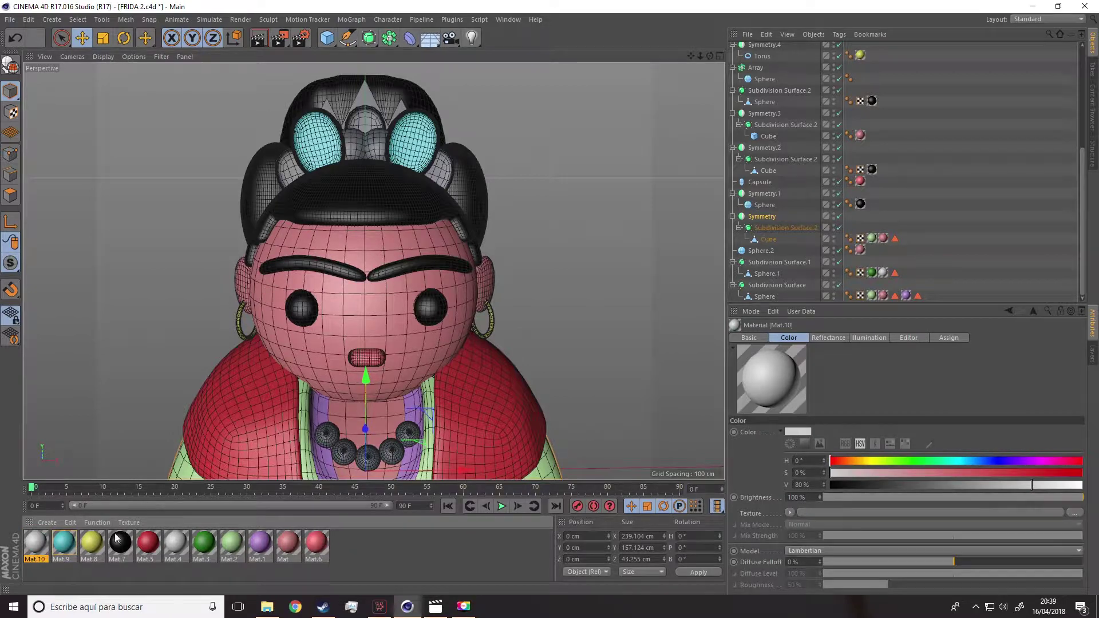
{"action": "double_click", "coordinate": [36, 542]}
{"action": "left_click_drag", "start_coordinate": [395, 160], "coordinate": [472, 159]}
{"action": "left_click", "coordinate": [492, 77]}
{"action": "left_click_drag", "start_coordinate": [35, 543], "coordinate": [755, 68]}
Create a dark teal material with hue 182°, saturation 38% and value 43% and apply it to another headdress piece
{"action": "double_click", "coordinate": [83, 575]}
{"action": "double_click", "coordinate": [35, 542]}
{"action": "left_click_drag", "start_coordinate": [448, 148], "coordinate": [427, 147]}
{"action": "left_click_drag", "start_coordinate": [415, 159], "coordinate": [416, 170]}
{"action": "left_click", "coordinate": [492, 77]}
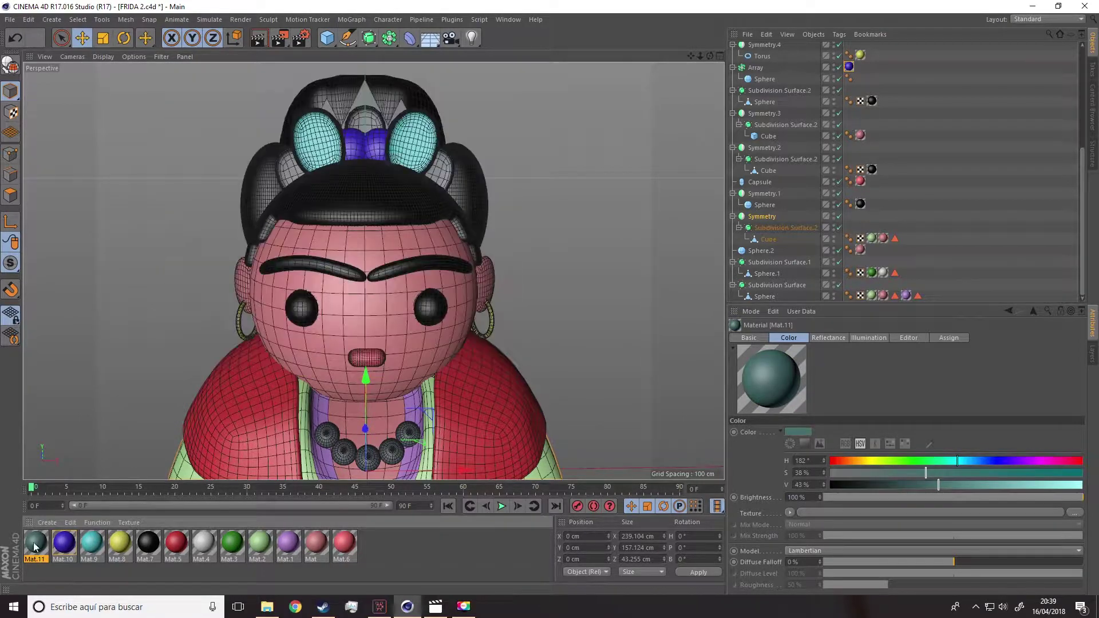
{"action": "left_click_drag", "start_coordinate": [321, 274], "coordinate": [401, 321], "text": "alt"}
{"action": "left_click_drag", "start_coordinate": [35, 543], "coordinate": [314, 130]}
Create a dark grey material and apply it to a remaining uncoloured part of the figure
{"action": "left_click_drag", "start_coordinate": [366, 275], "coordinate": [332, 281], "text": "alt"}
{"action": "double_click", "coordinate": [83, 574]}
{"action": "double_click", "coordinate": [35, 542]}
{"action": "left_click", "coordinate": [365, 159]}
{"action": "left_click_drag", "start_coordinate": [407, 171], "coordinate": [397, 172]}
{"action": "left_click", "coordinate": [492, 77]}
{"action": "left_click_drag", "start_coordinate": [35, 543], "coordinate": [348, 298]}
Review the whole coloured figure up close and at full height, and clear the selection
{"action": "scroll", "coordinate": [365, 271], "scroll_direction": "down", "scroll_amount": 4}
{"action": "middle_click_drag", "start_coordinate": [348, 297], "coordinate": [353, 348], "text": "alt"}
{"action": "scroll", "coordinate": [284, 236], "scroll_direction": "up", "scroll_amount": 6}
{"action": "mouse_move", "coordinate": [255, 305]}
{"action": "left_mouse_down", "text": "alt"}
{"action": "mouse_move", "coordinate": [413, 290]}
{"action": "mouse_move", "coordinate": [235, 300]}
{"action": "left_mouse_up", "text": "alt"}
{"action": "scroll", "coordinate": [238, 299], "scroll_direction": "down", "scroll_amount": 4}
{"action": "middle_click_drag", "start_coordinate": [269, 303], "coordinate": [288, 225], "text": "alt"}
{"action": "left_click", "coordinate": [556, 239]}
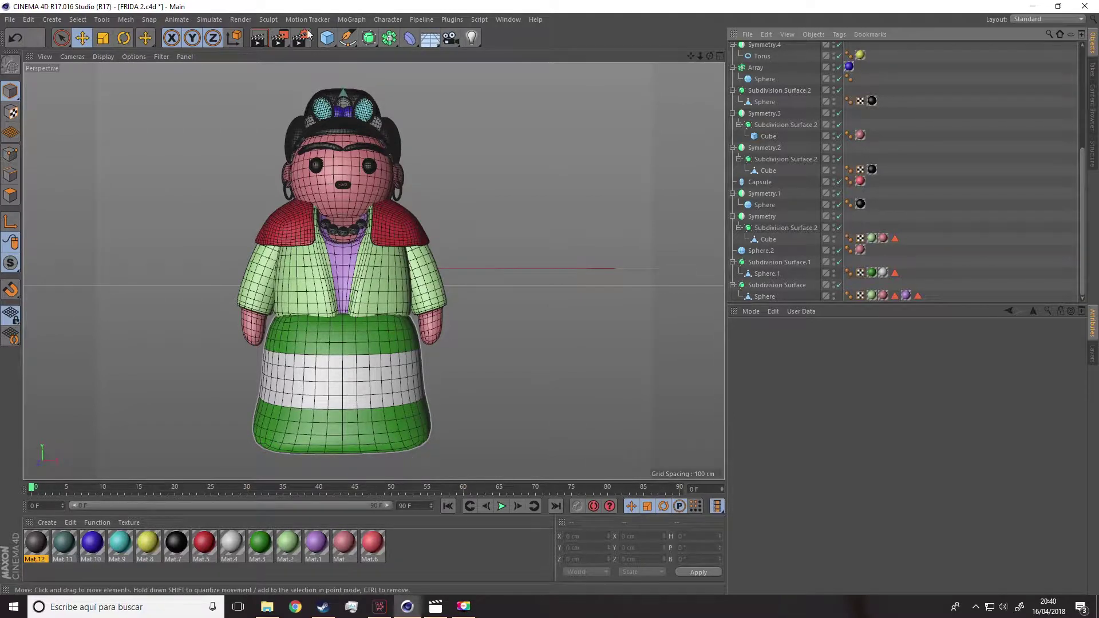
Export the scene in FBX format to the Escritorio folder under the name FRIDA 2
{"action": "left_click", "coordinate": [12, 20]}
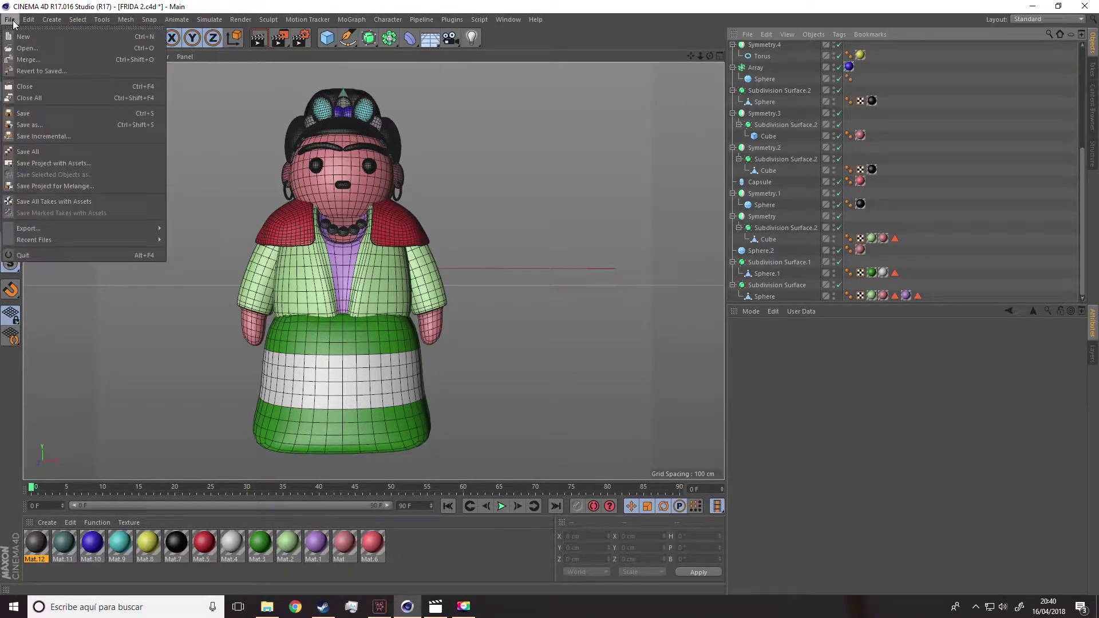
{"action": "mouse_move", "coordinate": [36, 231]}
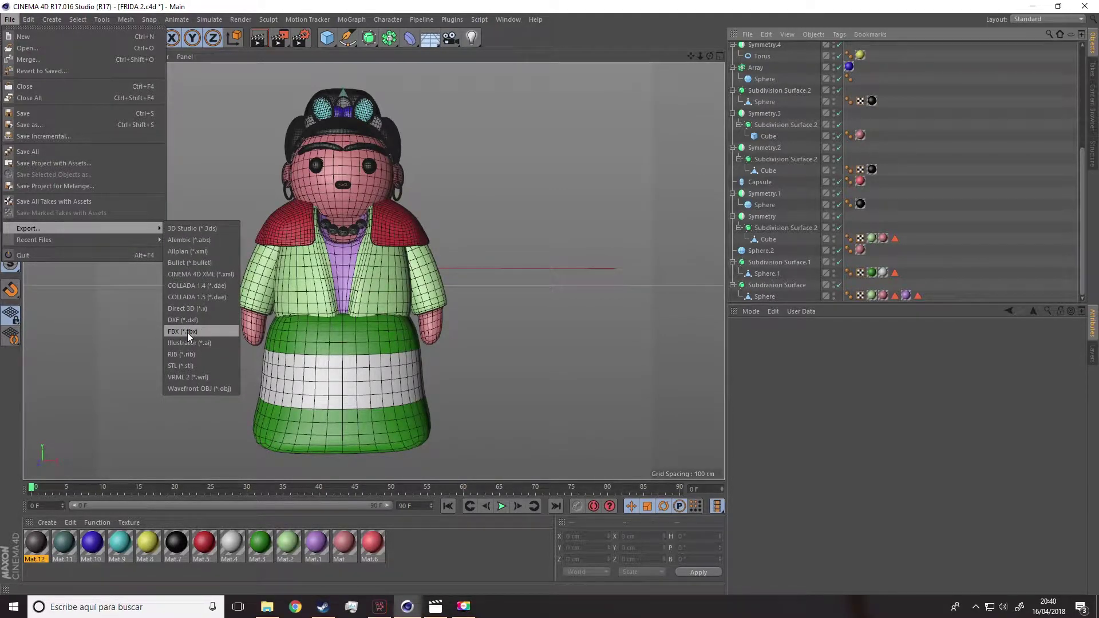
{"action": "left_click", "coordinate": [187, 332]}
{"action": "scroll", "coordinate": [39, 145], "scroll_direction": "up", "scroll_amount": 5}
{"action": "left_click", "coordinate": [47, 126]}
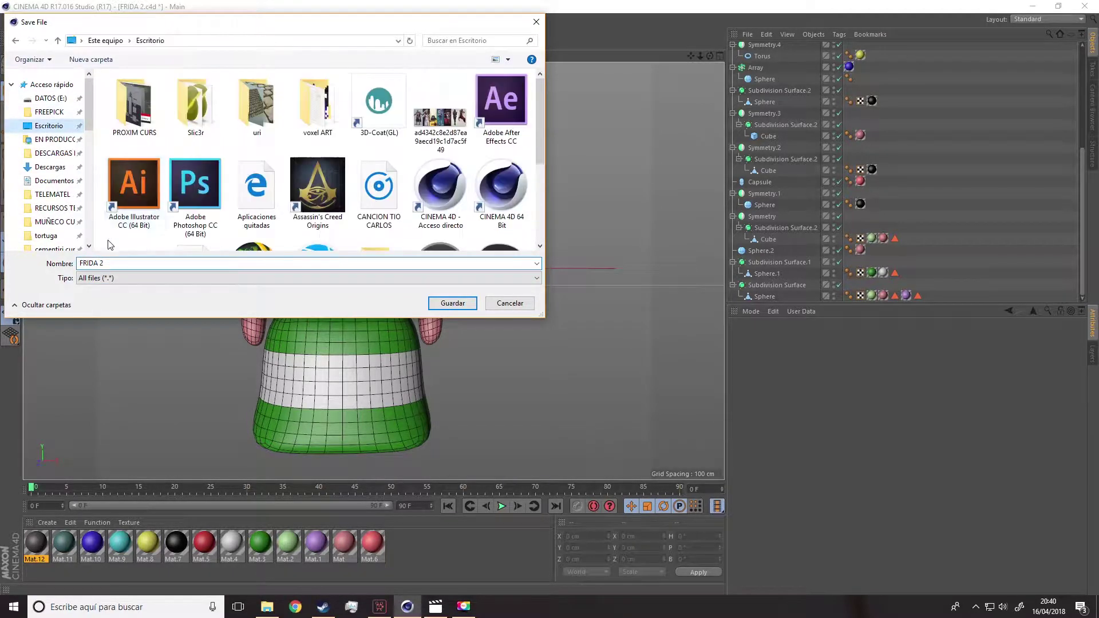
{"action": "left_click", "coordinate": [118, 264]}
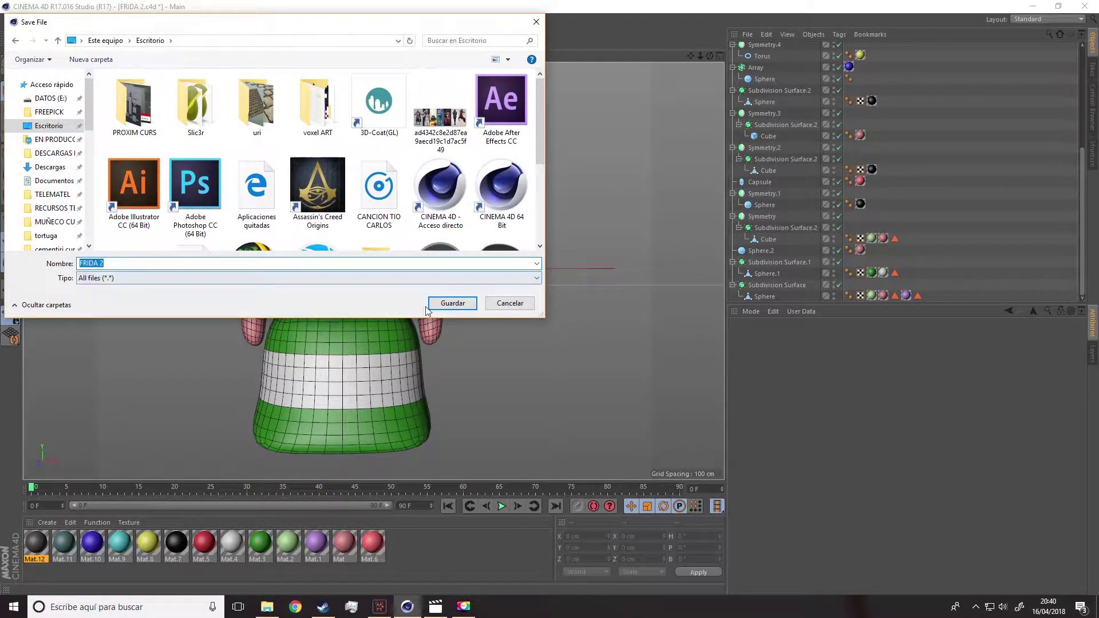
{"action": "left_click", "coordinate": [452, 304]}
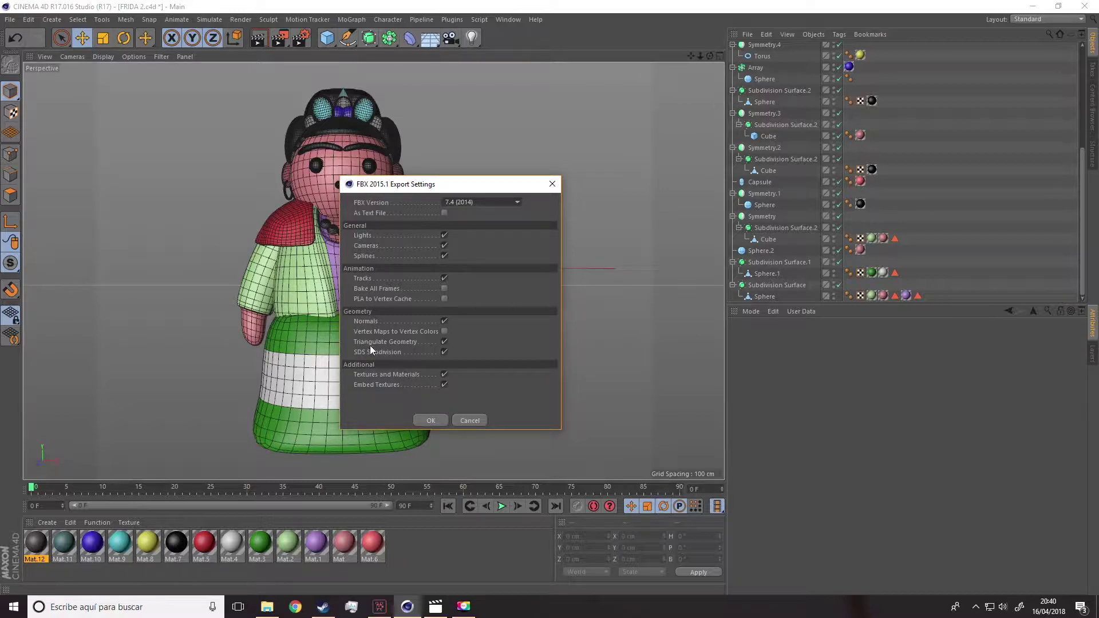
Run the FBX export with Triangulate Geometry and SDS Subdivision enabled
{"action": "left_click", "coordinate": [444, 342]}
{"action": "left_click", "coordinate": [445, 341]}
{"action": "left_click", "coordinate": [444, 352]}
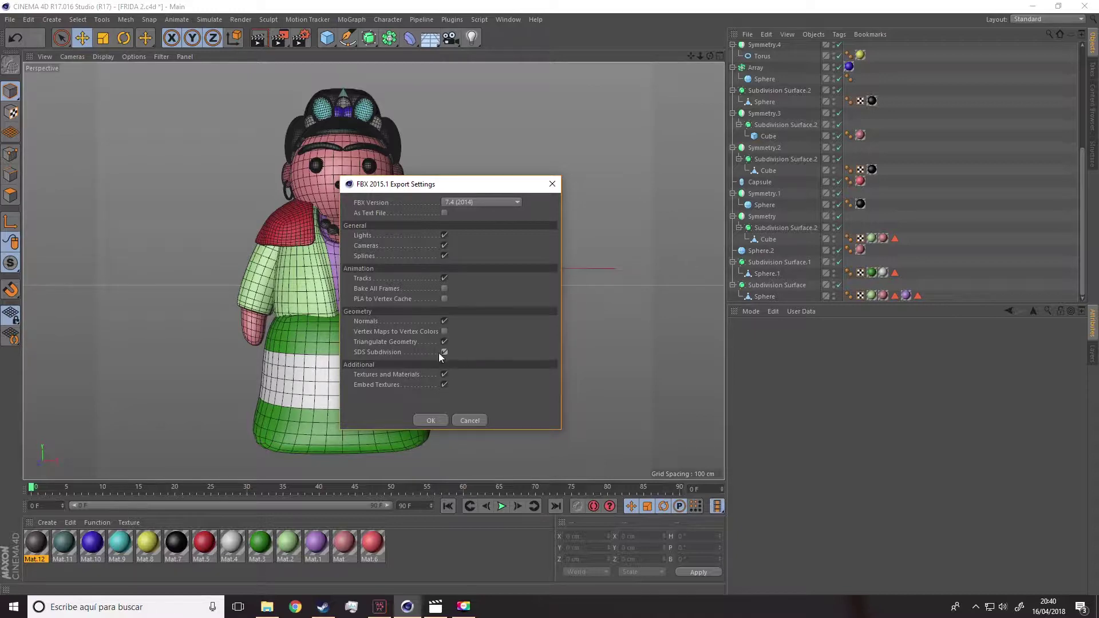
{"action": "left_click", "coordinate": [427, 419]}
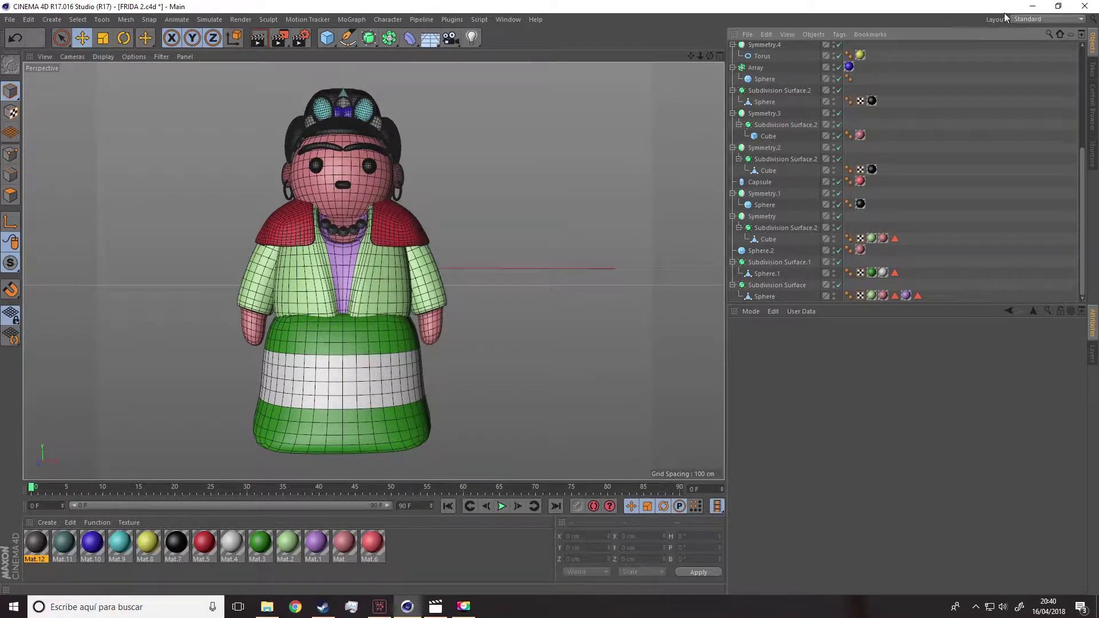
Switch to KeyShot 6 and import the FRIDA 2 FBX model from the desktop with the default import settings
{"action": "left_click", "coordinate": [1032, 7]}
{"action": "double_click", "coordinate": [306, 150]}
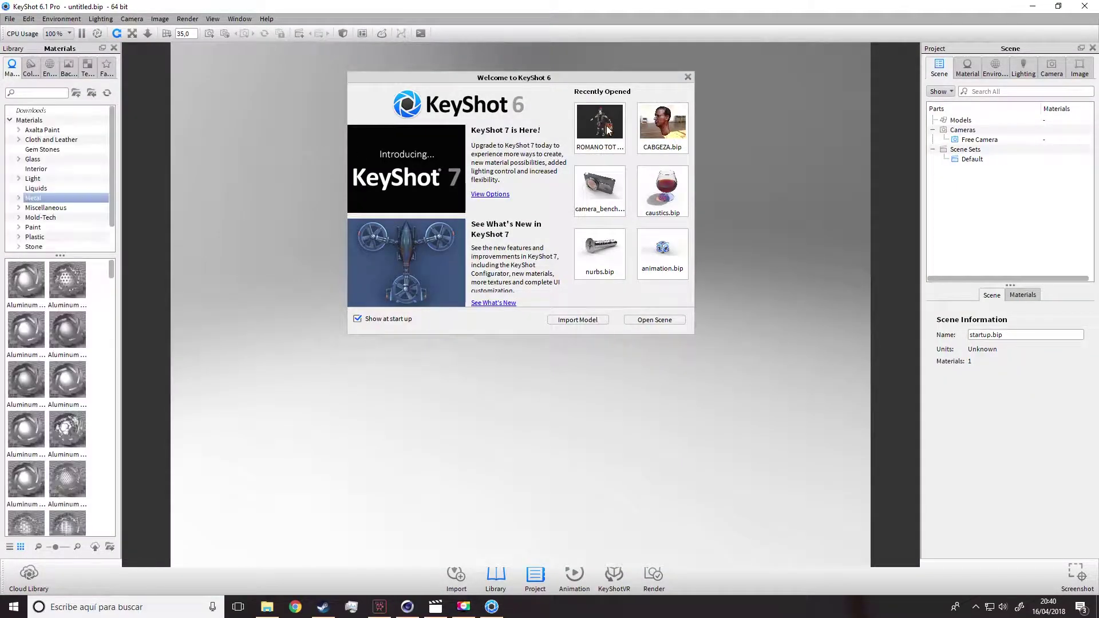
{"action": "left_click", "coordinate": [576, 320]}
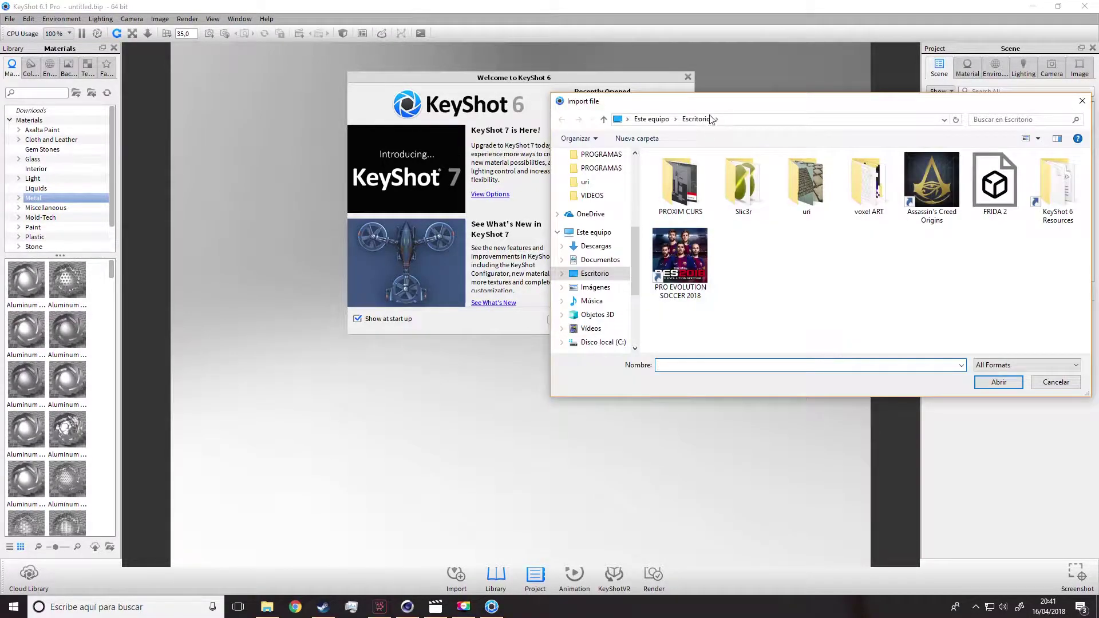
{"action": "left_click", "coordinate": [765, 183]}
{"action": "left_click", "coordinate": [744, 382]}
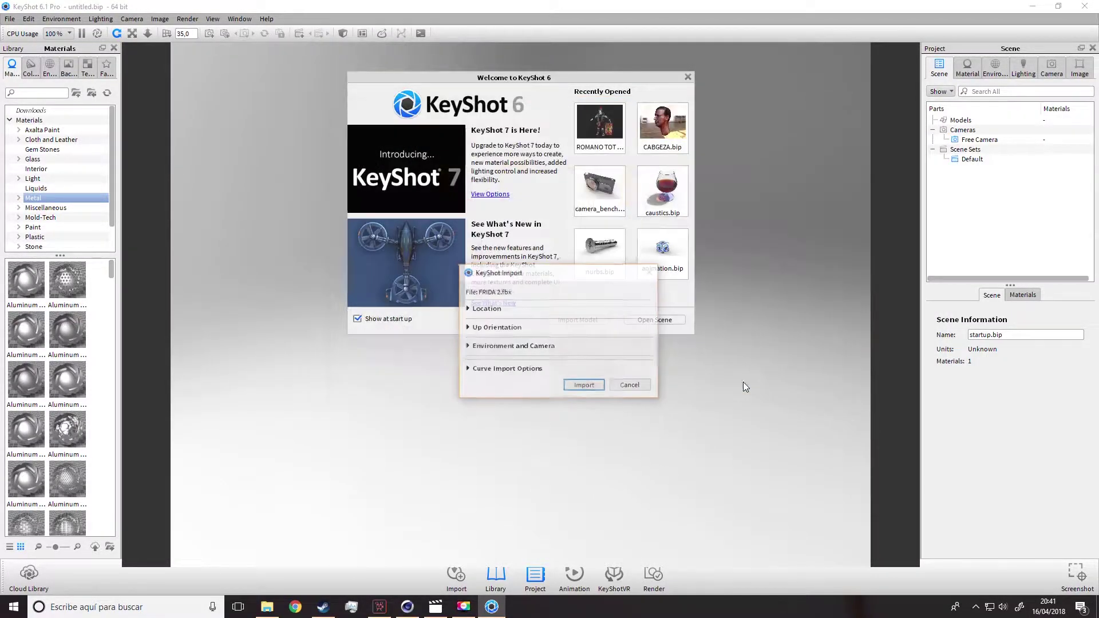
{"action": "left_click", "coordinate": [583, 386]}
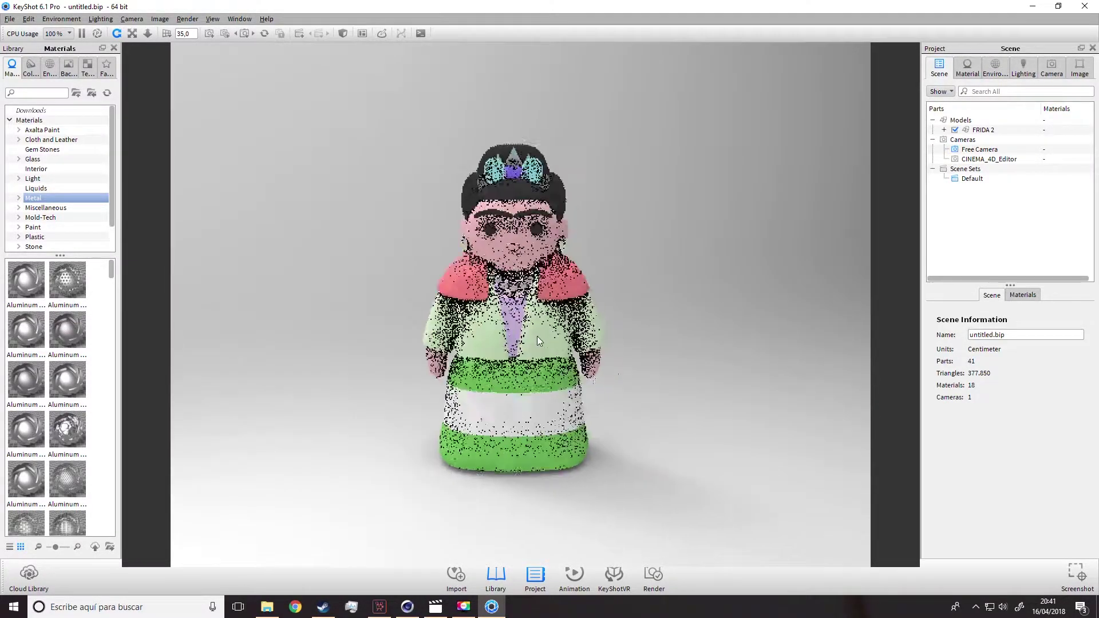
{"action": "middle_click_drag", "start_coordinate": [536, 336], "coordinate": [552, 320]}
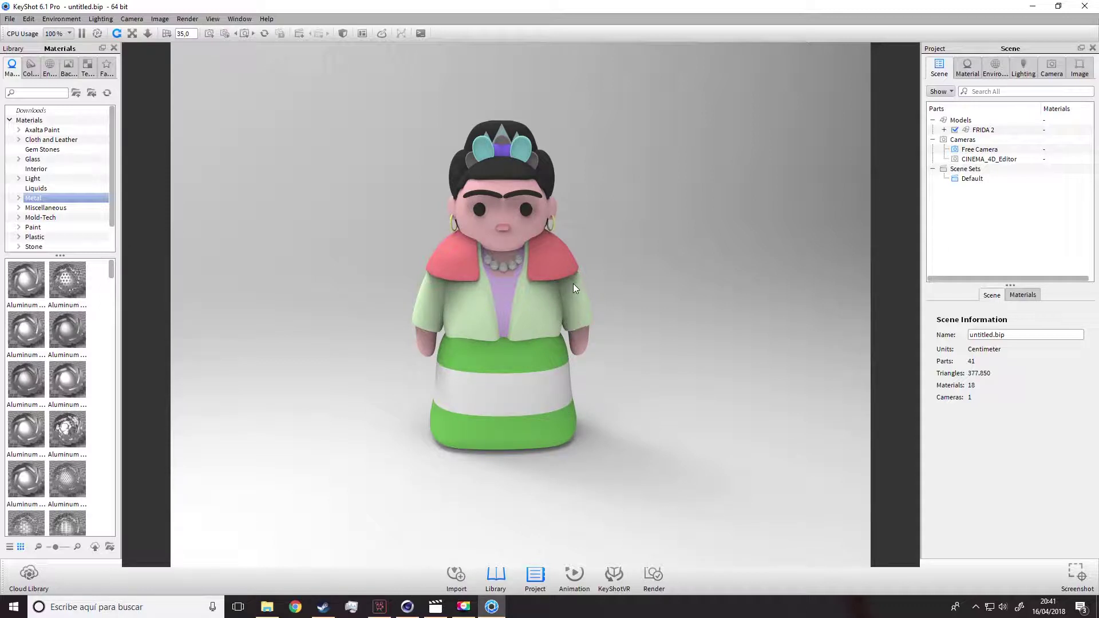
List the materials of the imported scene, highlight Mat.10 and look over the figure from the front
{"action": "left_click", "coordinate": [1029, 297]}
{"action": "left_click", "coordinate": [965, 332]}
{"action": "left_click", "coordinate": [946, 345]}
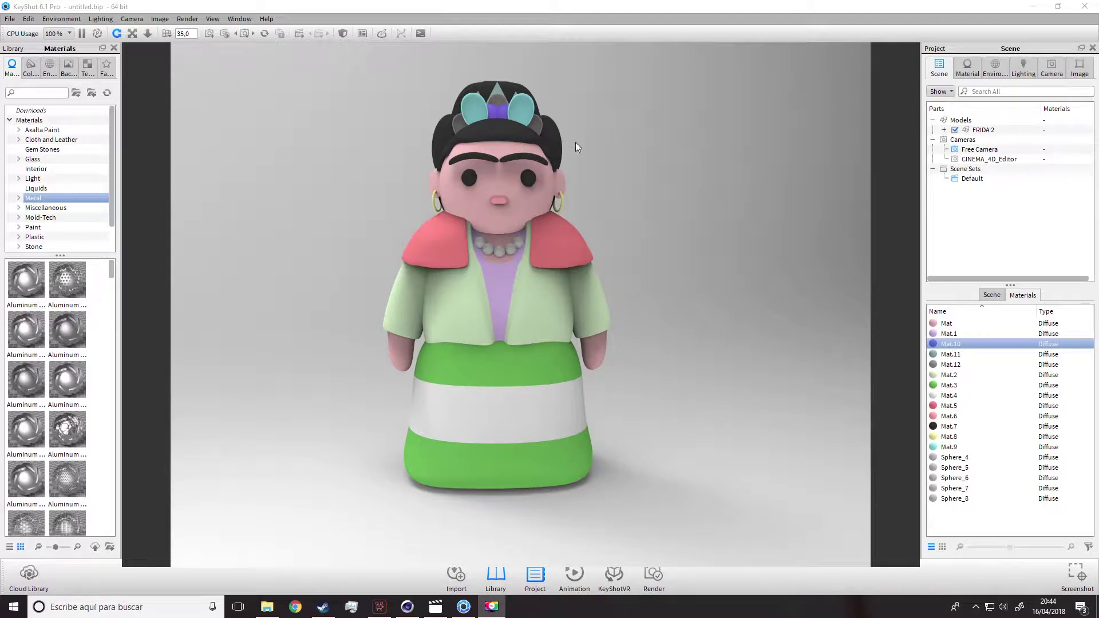
{"action": "left_click_drag", "start_coordinate": [575, 141], "coordinate": [592, 154]}
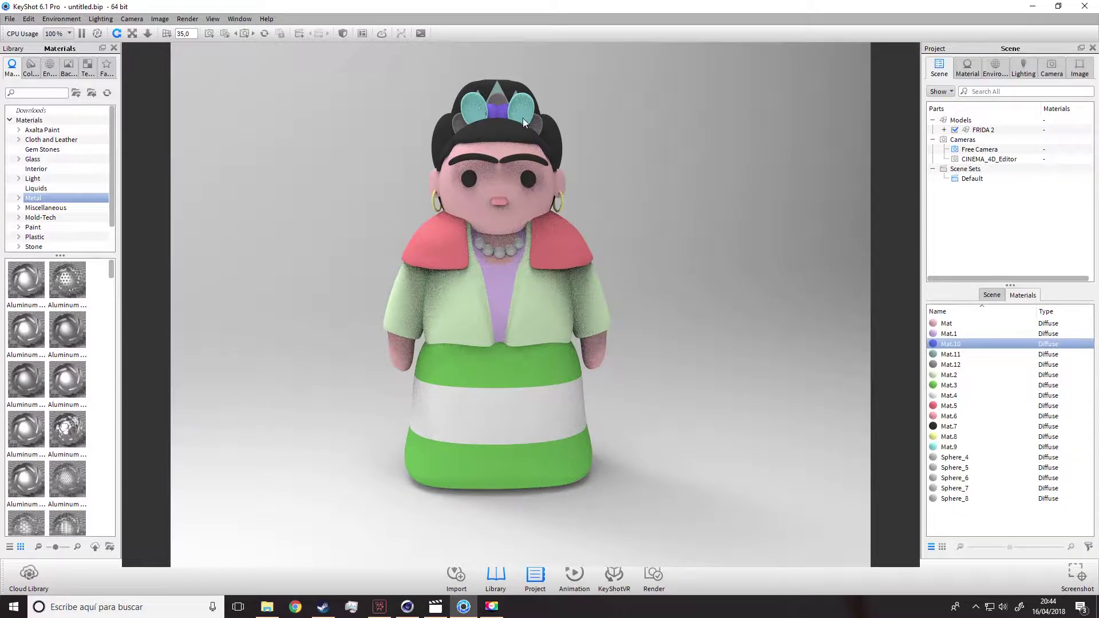
Switch to Cinema 4D and lower the mirrored turquoise ornaments of the tiara to about Y -25.9 cm
{"action": "left_click", "coordinate": [406, 606]}
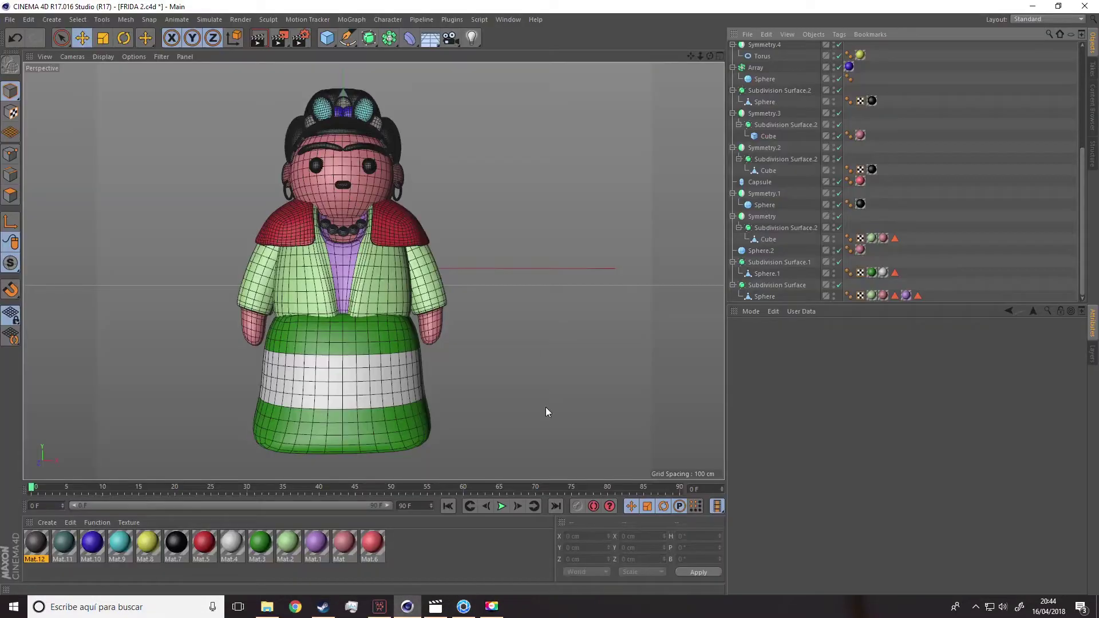
{"action": "middle_click_drag", "start_coordinate": [509, 266], "coordinate": [518, 298], "text": "alt"}
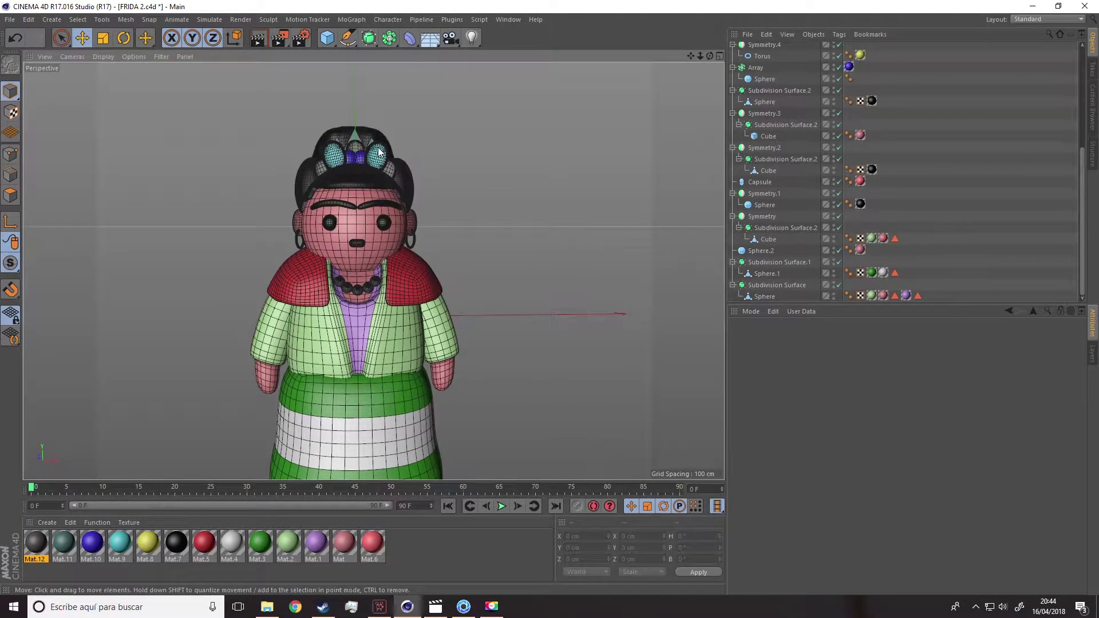
{"action": "left_click", "coordinate": [379, 152]}
{"action": "left_click_drag", "start_coordinate": [355, 223], "coordinate": [349, 235]}
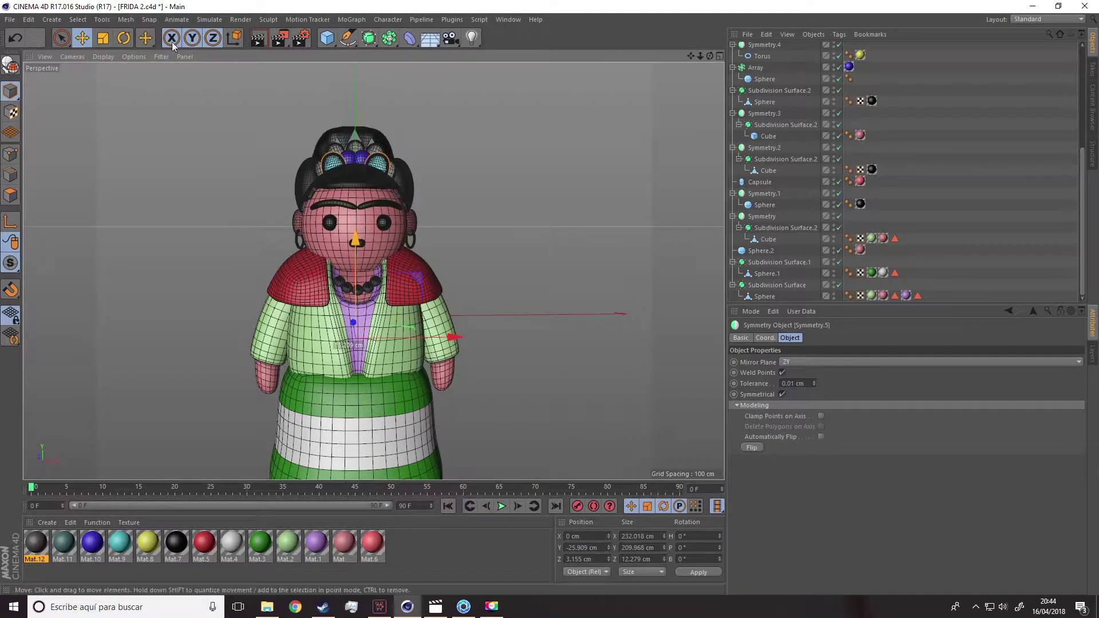
Export the scene again as FBX to the Escritorio folder, replacing FRIDA 2, with Triangulate Geometry and SDS Subdivision enabled
{"action": "left_click", "coordinate": [9, 18]}
{"action": "mouse_move", "coordinate": [161, 229]}
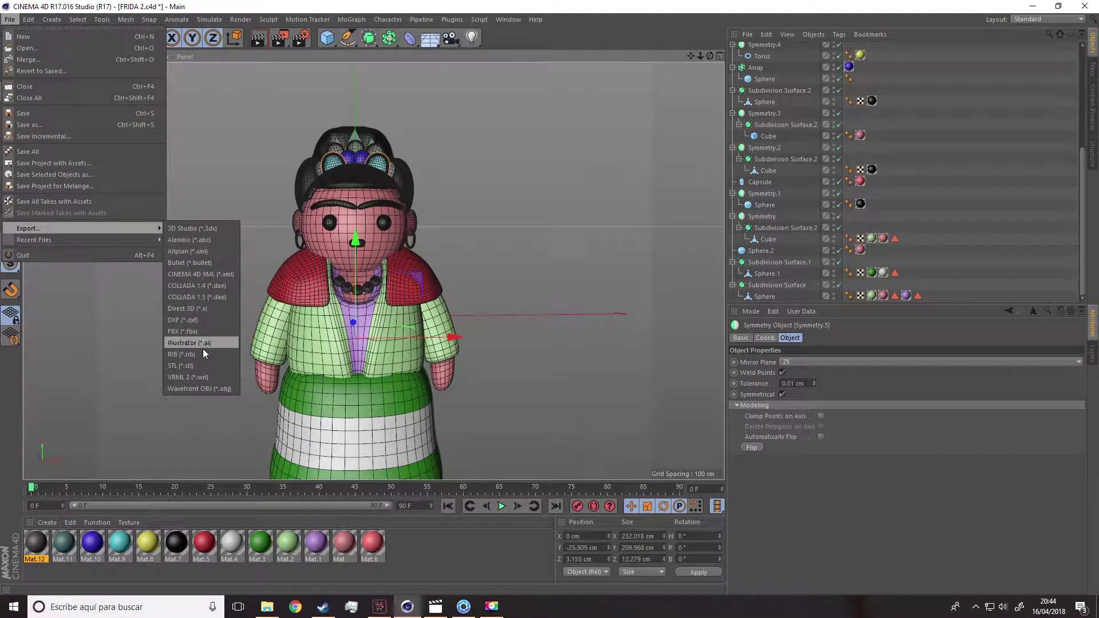
{"action": "left_click", "coordinate": [190, 332]}
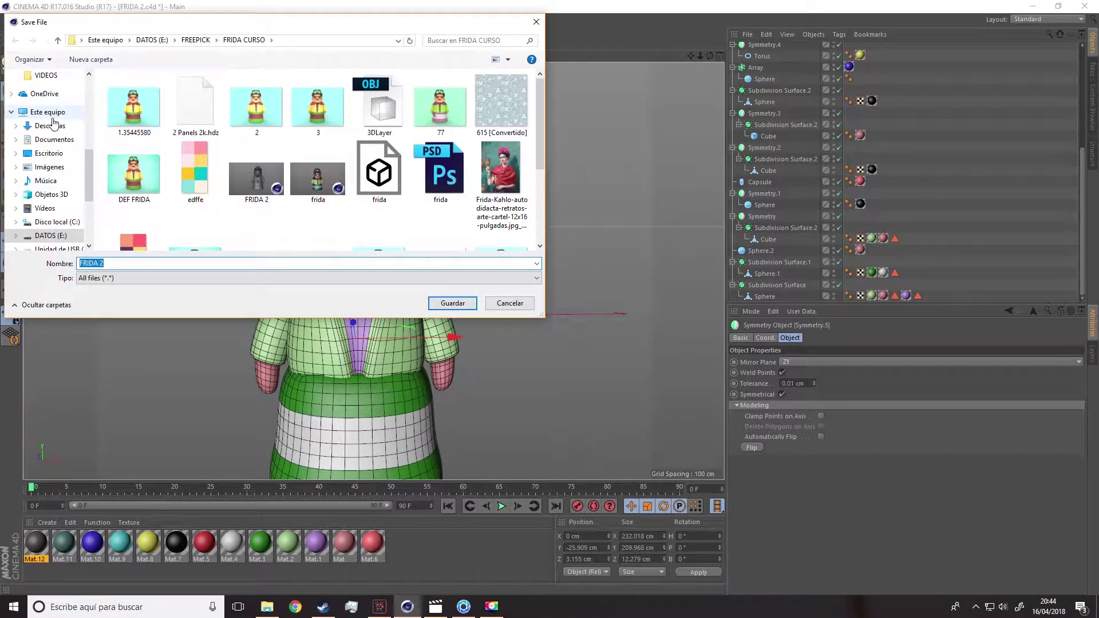
{"action": "scroll", "coordinate": [53, 123], "scroll_direction": "up", "scroll_amount": 5}
{"action": "left_click", "coordinate": [51, 92]}
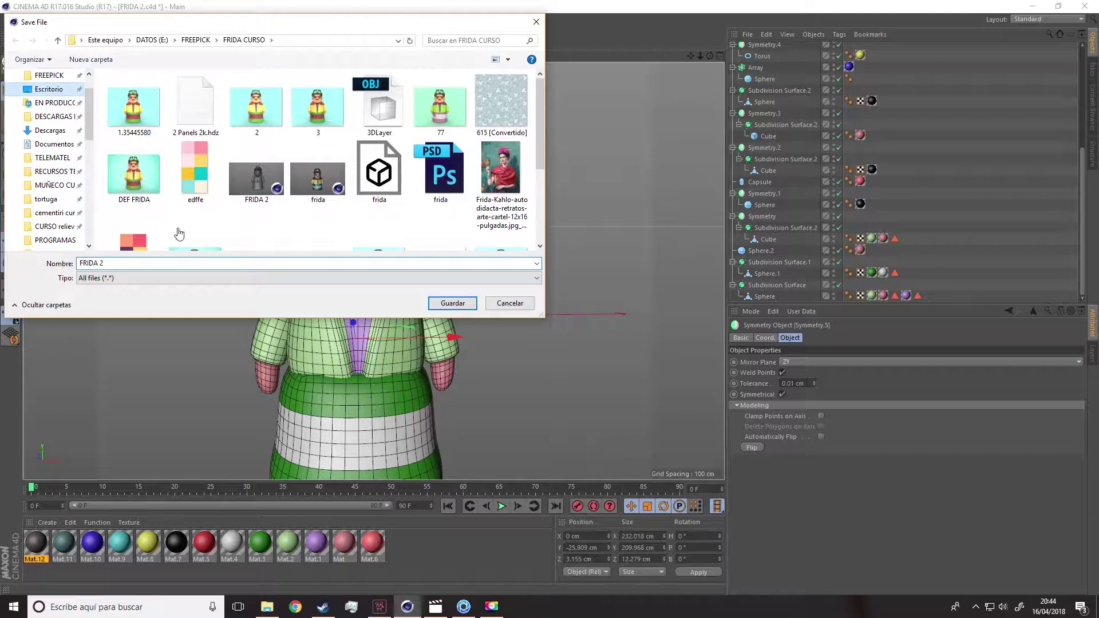
{"action": "left_click", "coordinate": [440, 303]}
{"action": "left_click", "coordinate": [576, 303]}
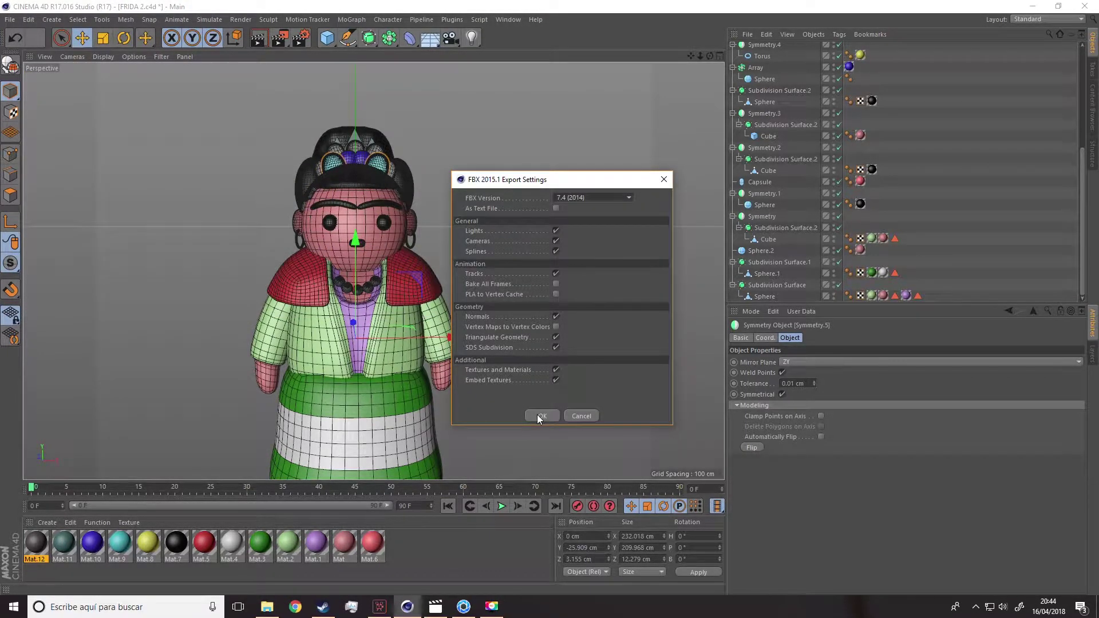
{"action": "left_click", "coordinate": [539, 416]}
Switch to KeyShot and import FRIDA 2 from the desktop using the Update Geometry option
{"action": "left_click", "coordinate": [463, 605]}
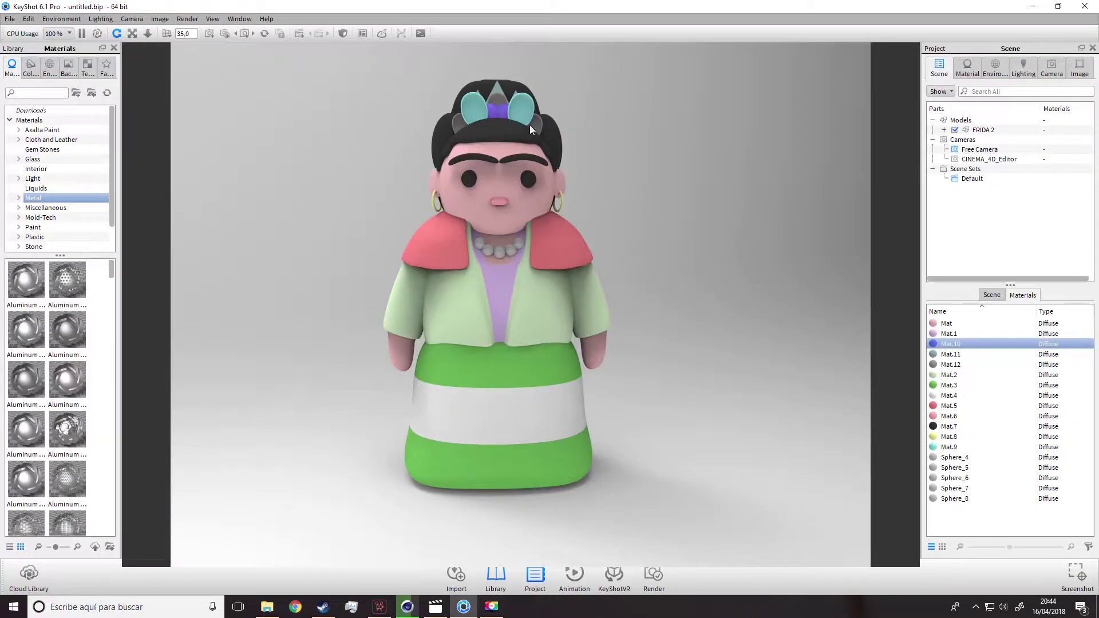
{"action": "left_click", "coordinate": [10, 19]}
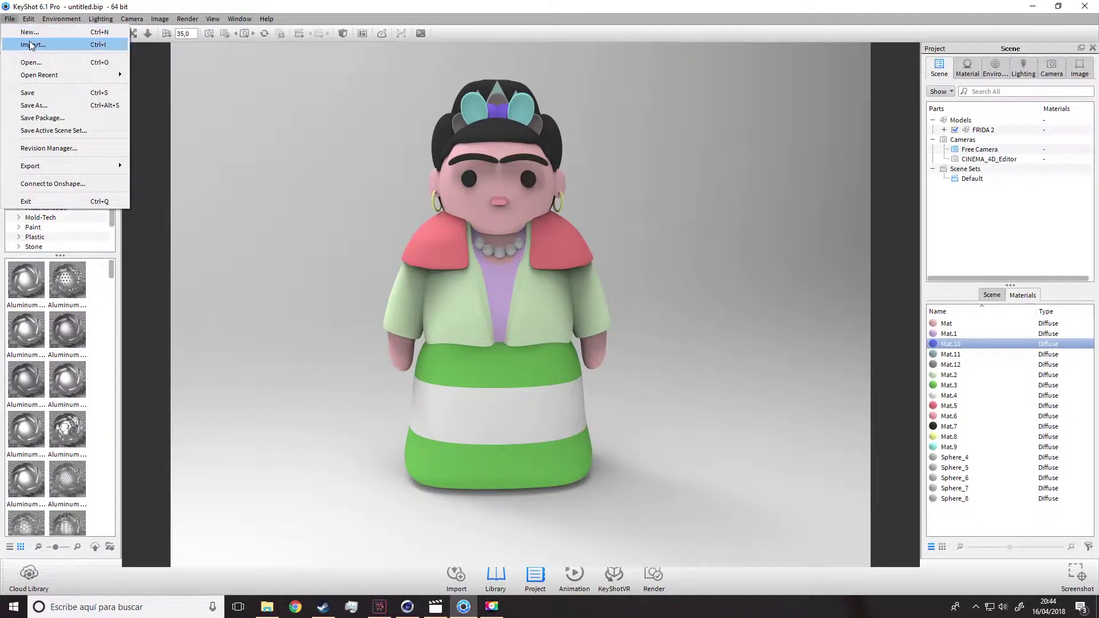
{"action": "left_click", "coordinate": [324, 186]}
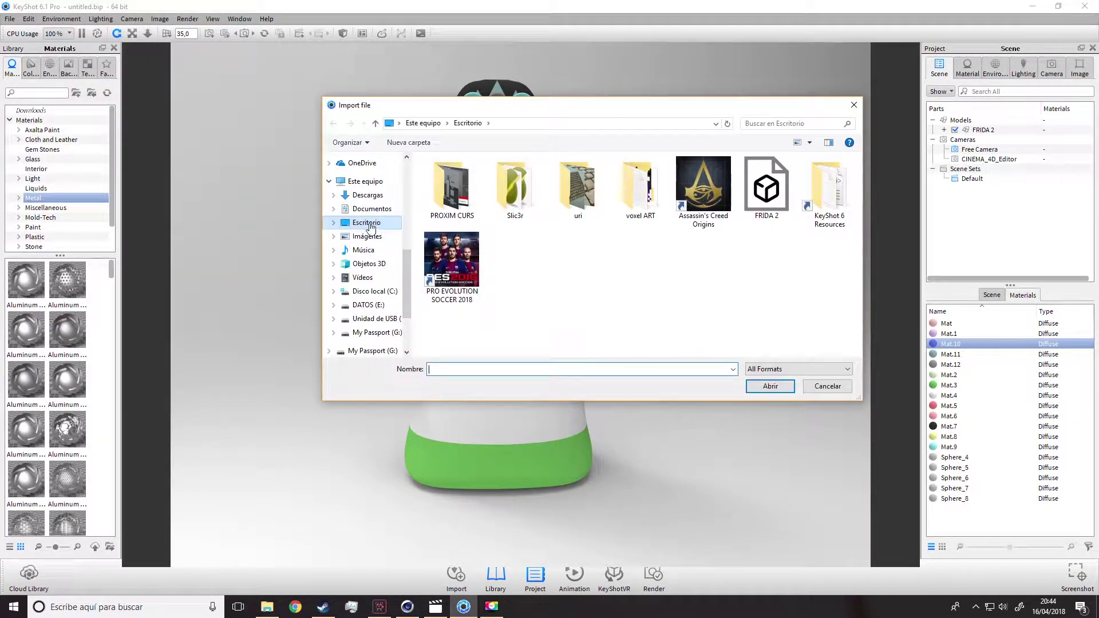
{"action": "double_click", "coordinate": [773, 208]}
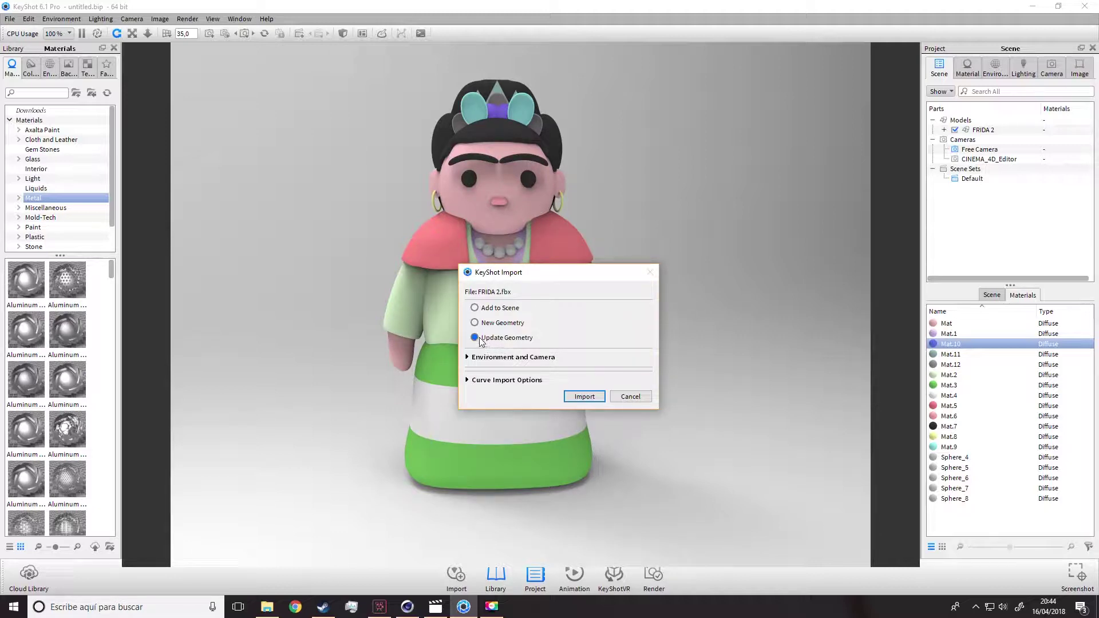
{"action": "left_click", "coordinate": [574, 396]}
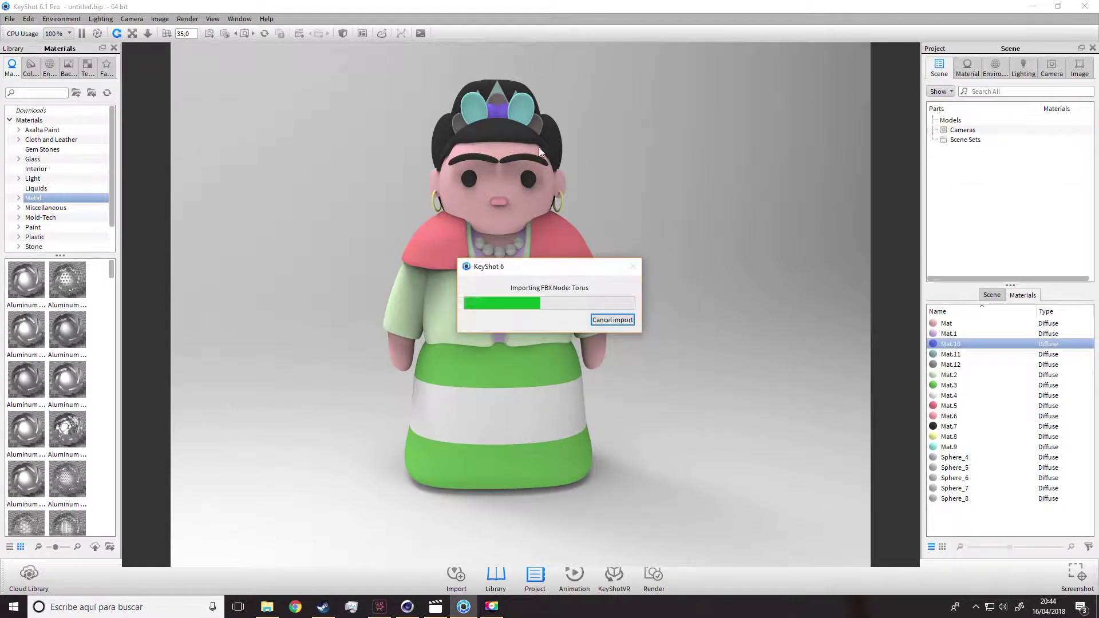
Examine the updated figure from the front, checking the ornaments of the tiara
{"action": "scroll", "coordinate": [506, 191], "scroll_direction": "down", "scroll_amount": 4}
{"action": "scroll", "coordinate": [506, 191], "scroll_direction": "up", "scroll_amount": 7}
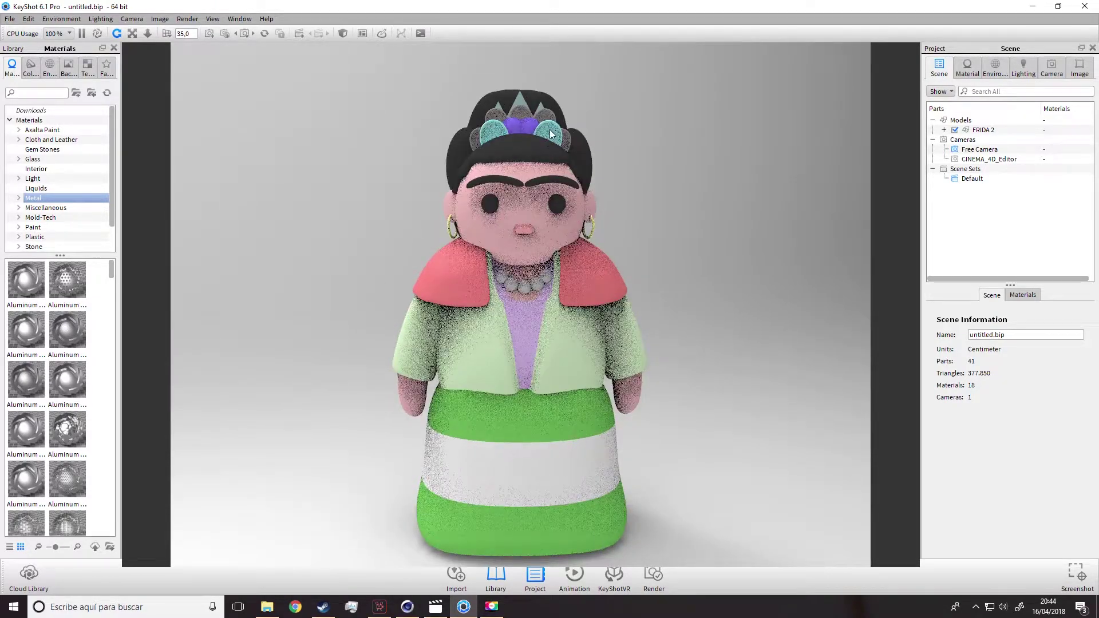
{"action": "middle_click_drag", "start_coordinate": [582, 234], "coordinate": [570, 208], "text": "alt"}
{"action": "left_click_drag", "start_coordinate": [633, 225], "coordinate": [630, 228], "text": "alt"}
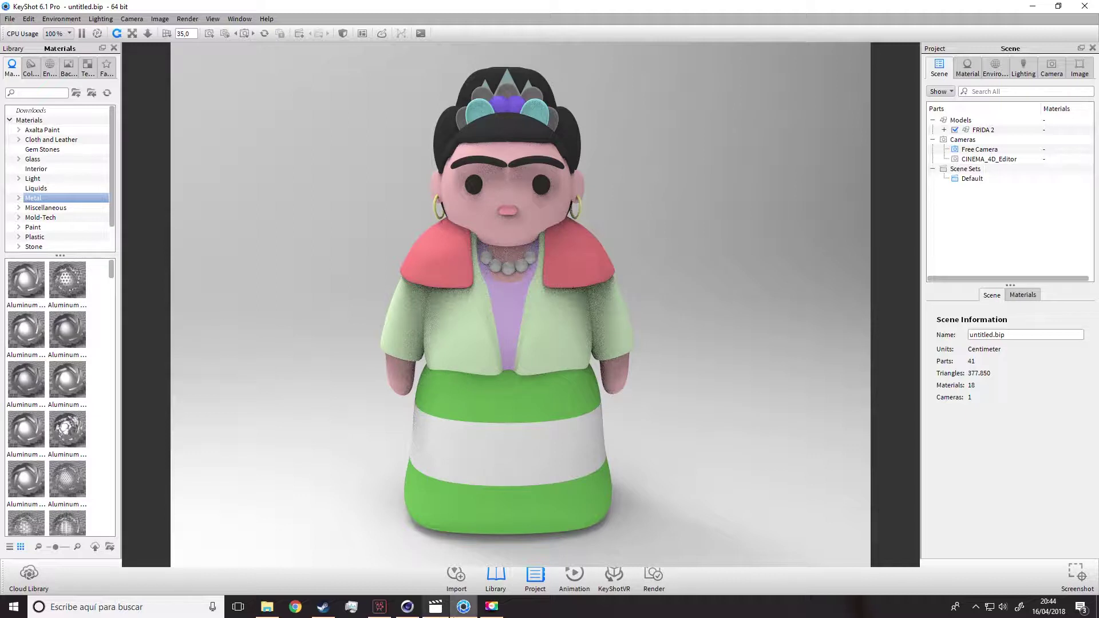
{"action": "mouse_move", "coordinate": [411, 616]}
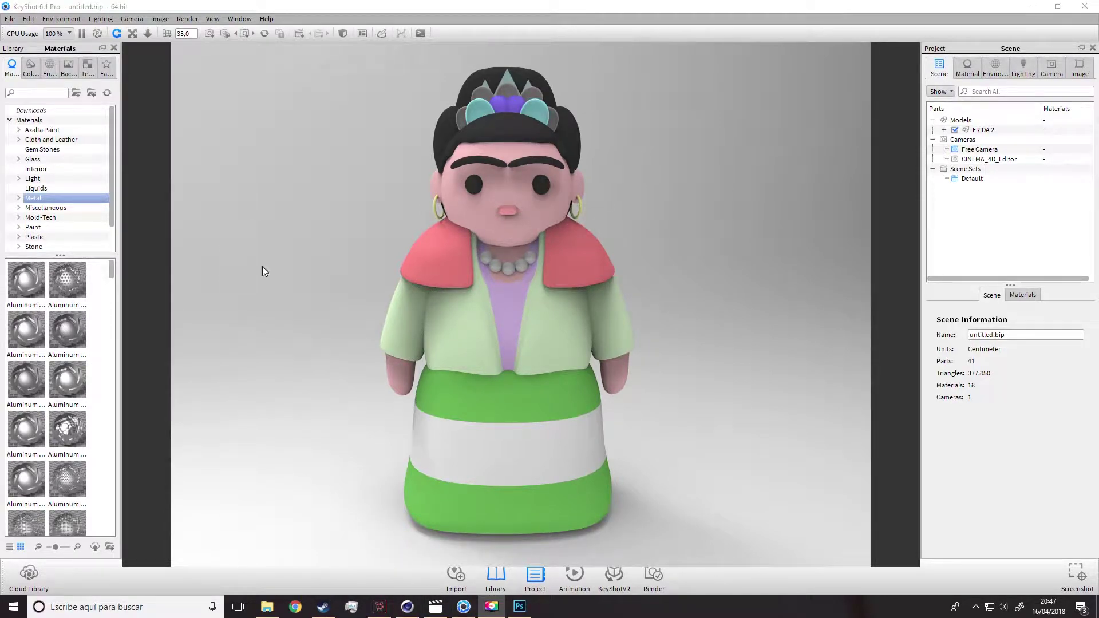
{"action": "left_click_drag", "start_coordinate": [293, 299], "coordinate": [332, 284]}
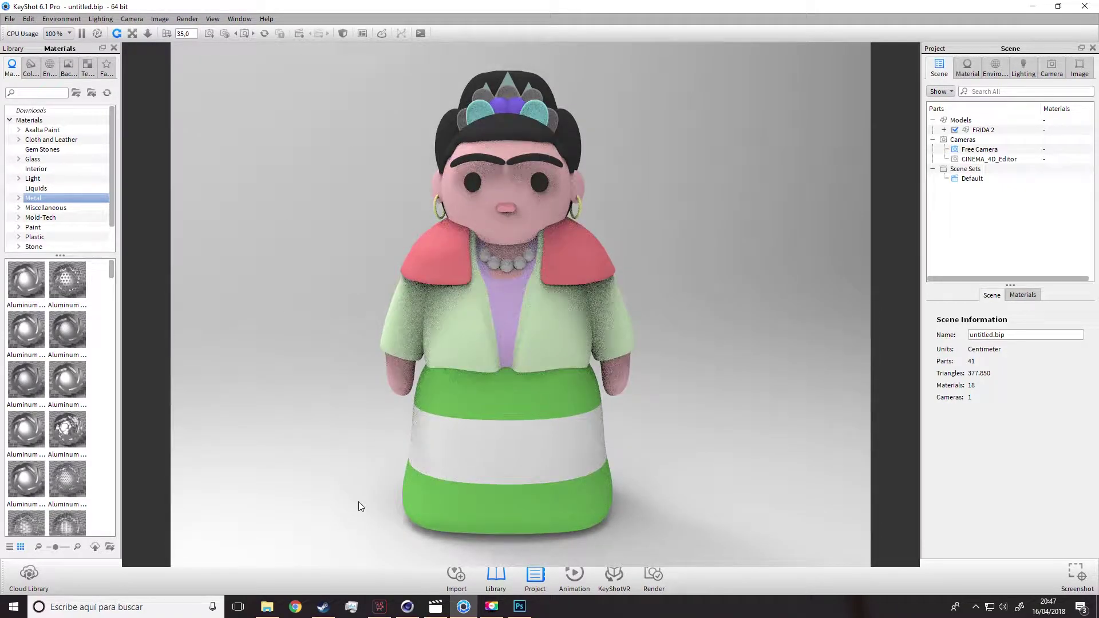
Switch to Photoshop and sample the salmon swatch of the colour palette with the Eyedropper
{"action": "left_click", "coordinate": [519, 606]}
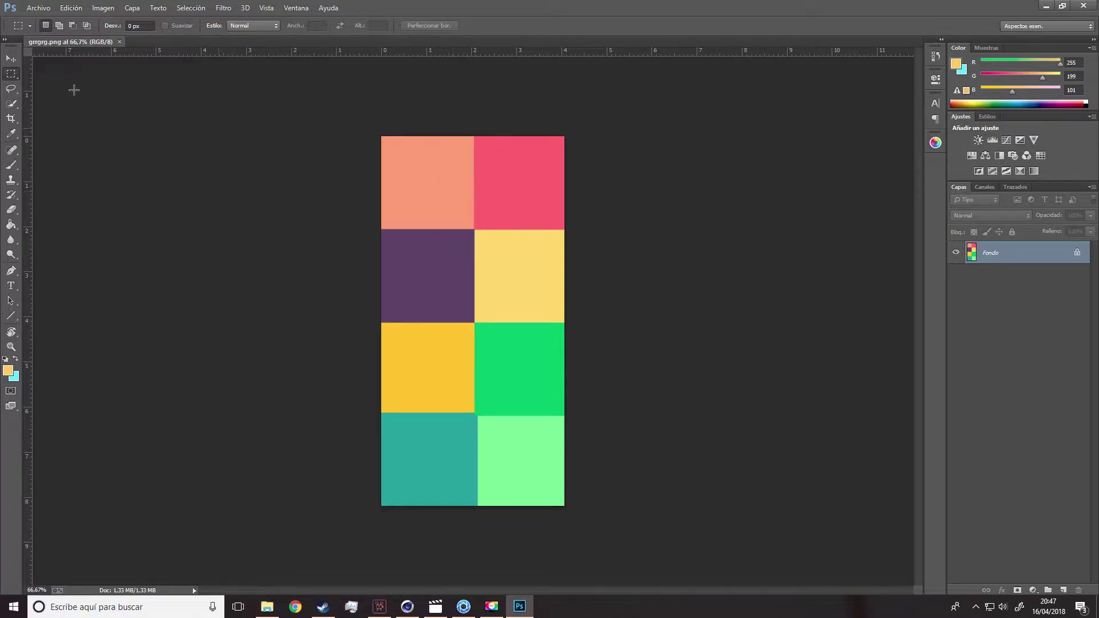
{"action": "key", "text": "i"}
{"action": "left_click", "coordinate": [442, 194]}
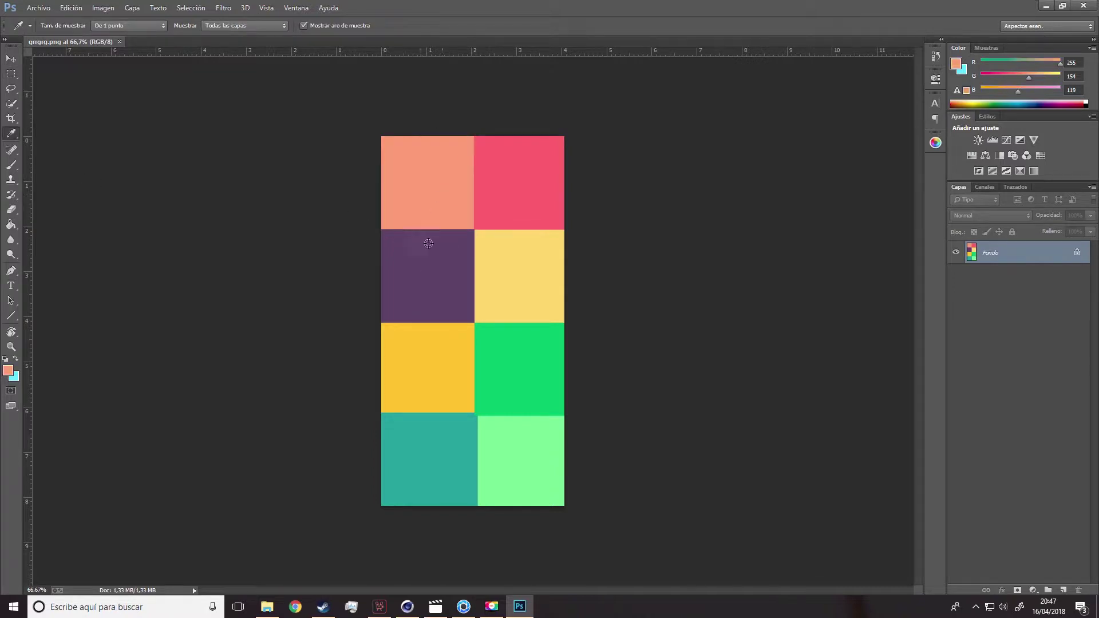
Try lighter and more saturated shades for the foreground colour and accept RGB 254, 147, 111
{"action": "left_click", "coordinate": [8, 371]}
{"action": "mouse_move", "coordinate": [711, 252]}
{"action": "left_mouse_down"}
{"action": "mouse_move", "coordinate": [756, 253]}
{"action": "mouse_move", "coordinate": [723, 251]}
{"action": "left_mouse_up"}
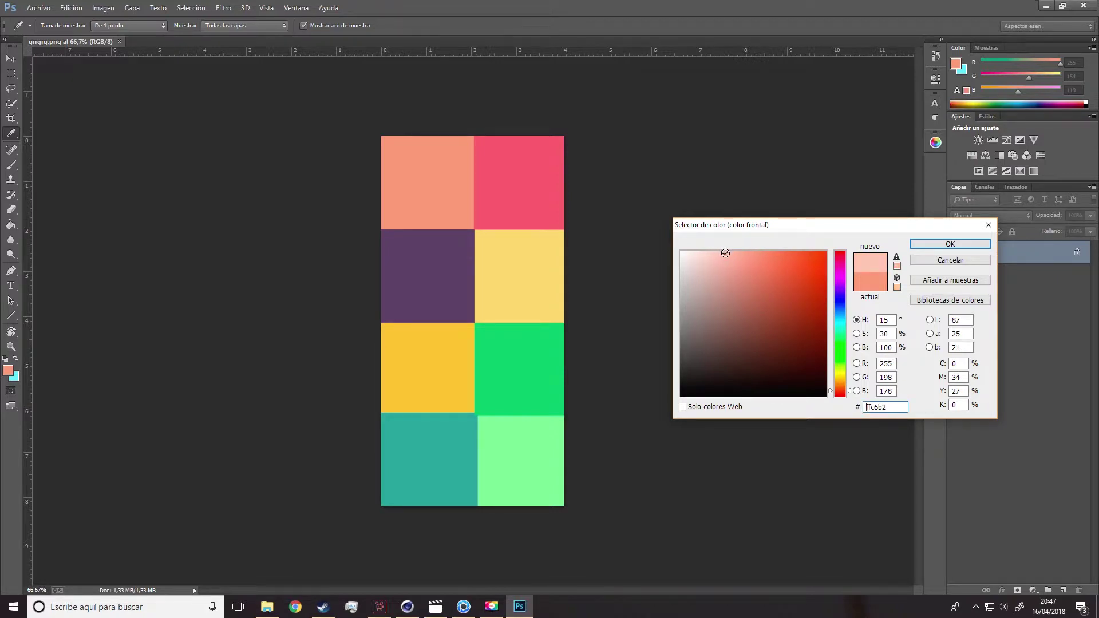
{"action": "left_click_drag", "start_coordinate": [723, 252], "coordinate": [763, 252]}
{"action": "left_click", "coordinate": [949, 243]}
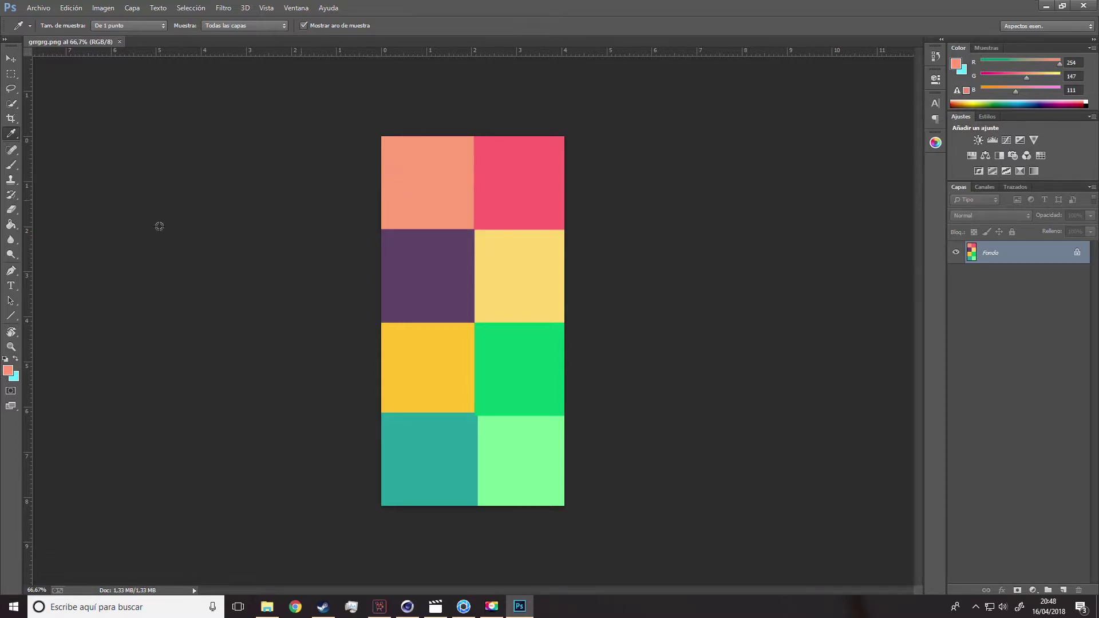
Resample the palette's salmon swatch, read its red, green and blue values in the colour picker, and return to KeyShot
{"action": "left_click", "coordinate": [397, 184]}
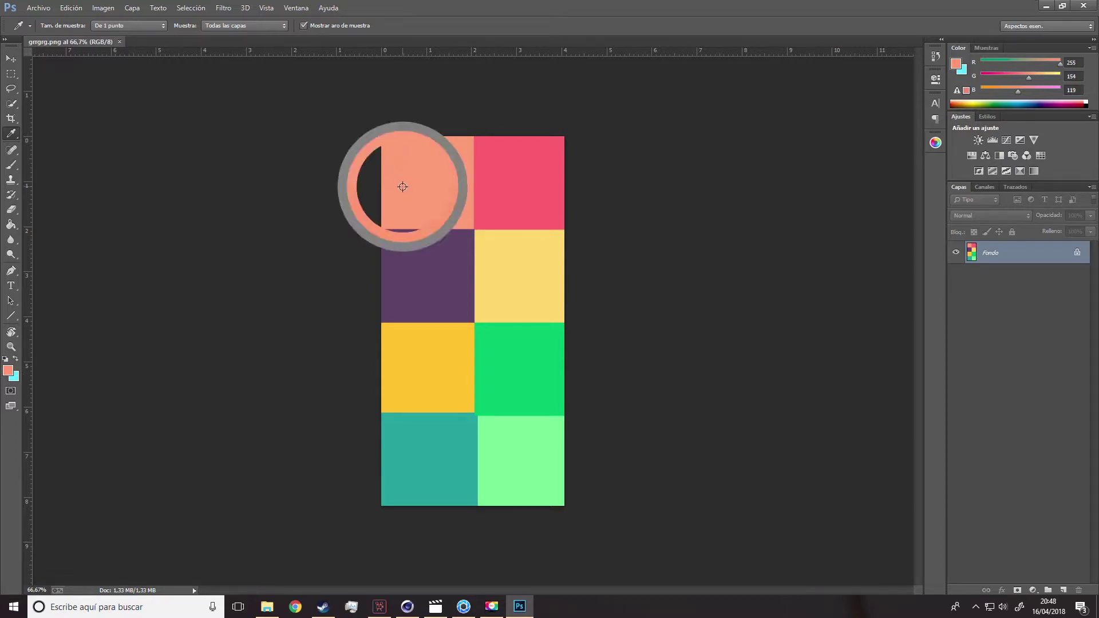
{"action": "left_click", "coordinate": [8, 371]}
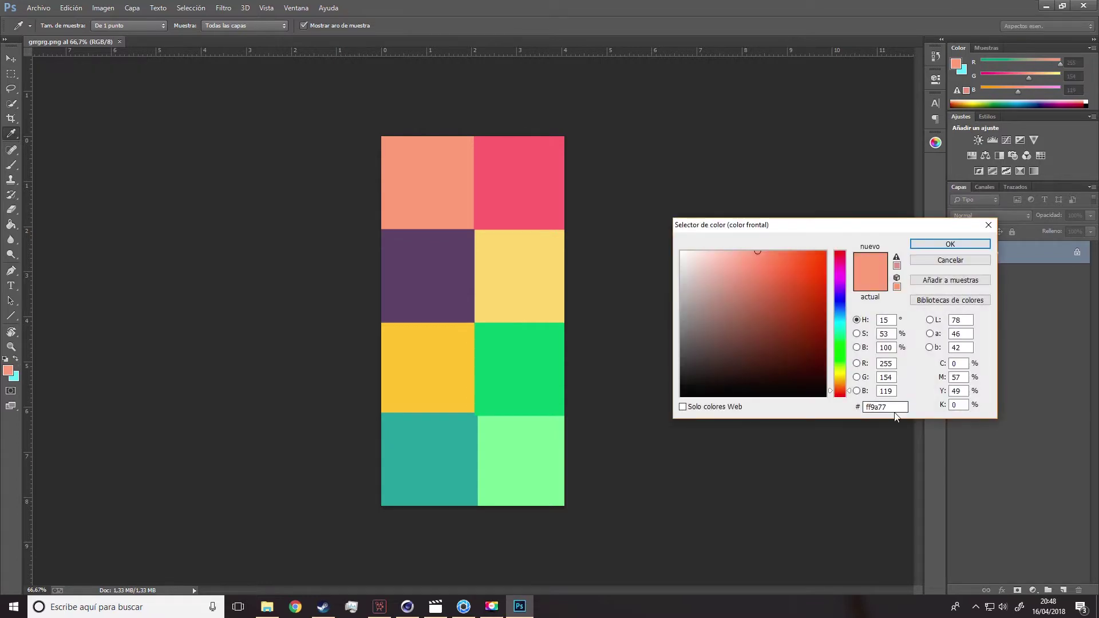
{"action": "double_click", "coordinate": [893, 365]}
{"action": "key", "text": "Tab"}
{"action": "key", "text": "Tab"}
{"action": "double_click", "coordinate": [894, 376]}
{"action": "double_click", "coordinate": [894, 391]}
{"action": "left_click", "coordinate": [921, 246]}
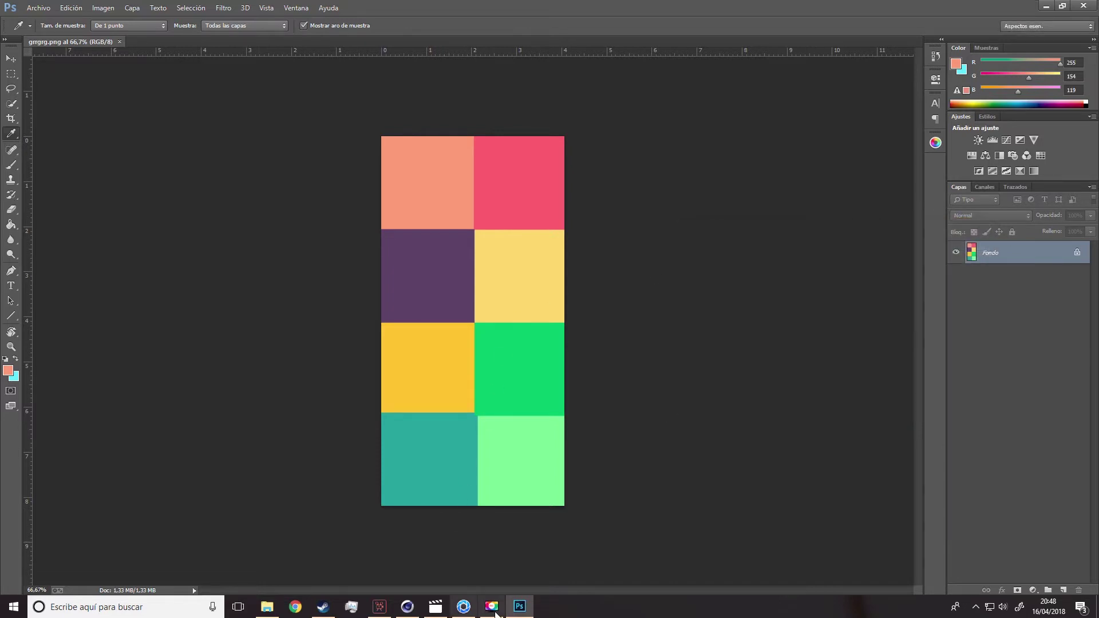
{"action": "left_click", "coordinate": [463, 610]}
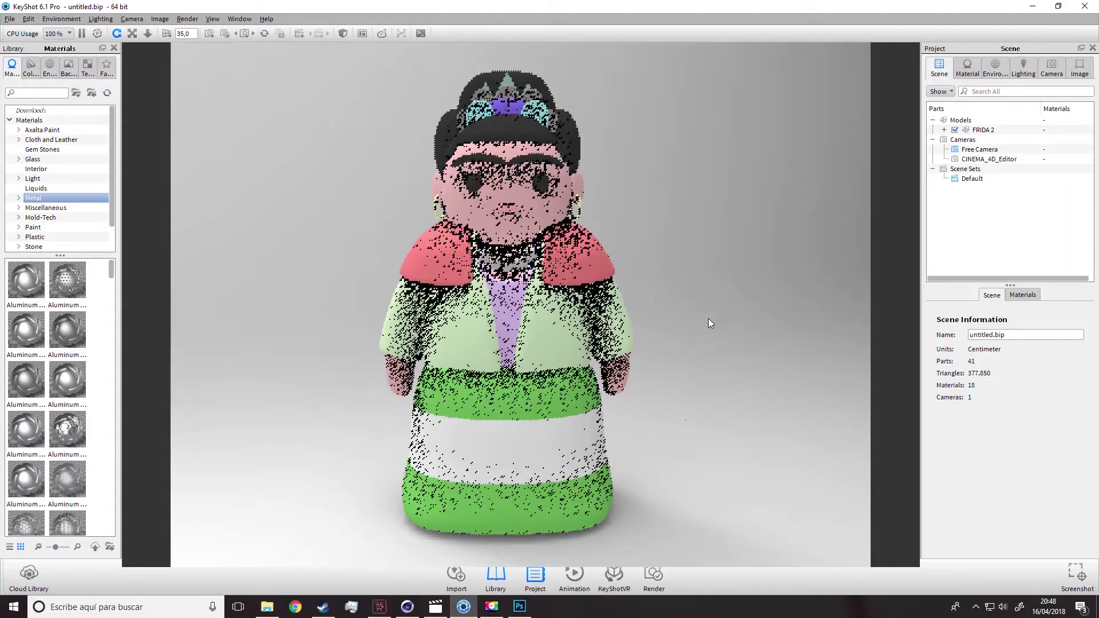